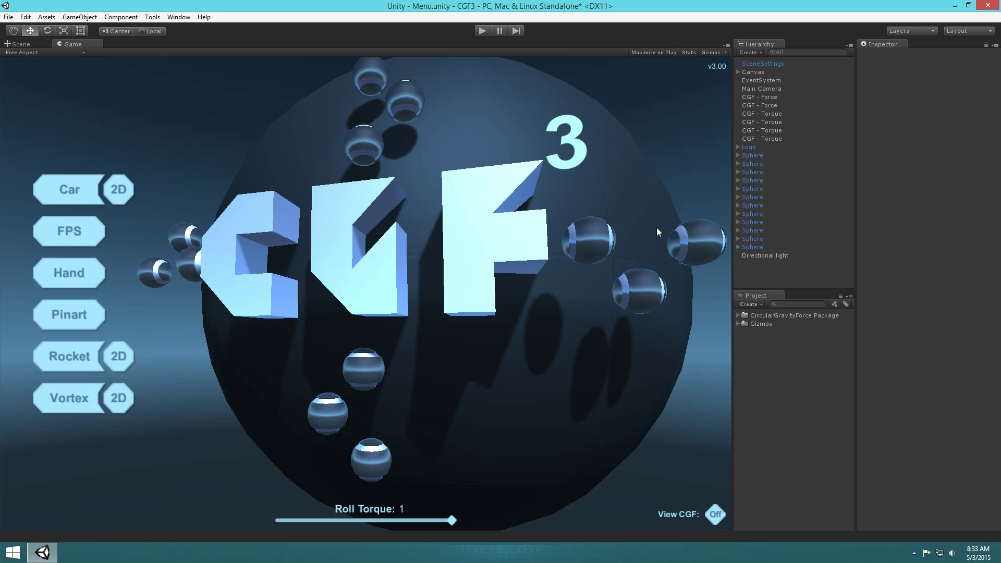
Step: Open Empty Scene from the package's Prototypes scenes and show its open floor area in the Scene view
left_click(738, 316)
left_click(746, 340)
left_click(753, 358)
double_click(802, 365)
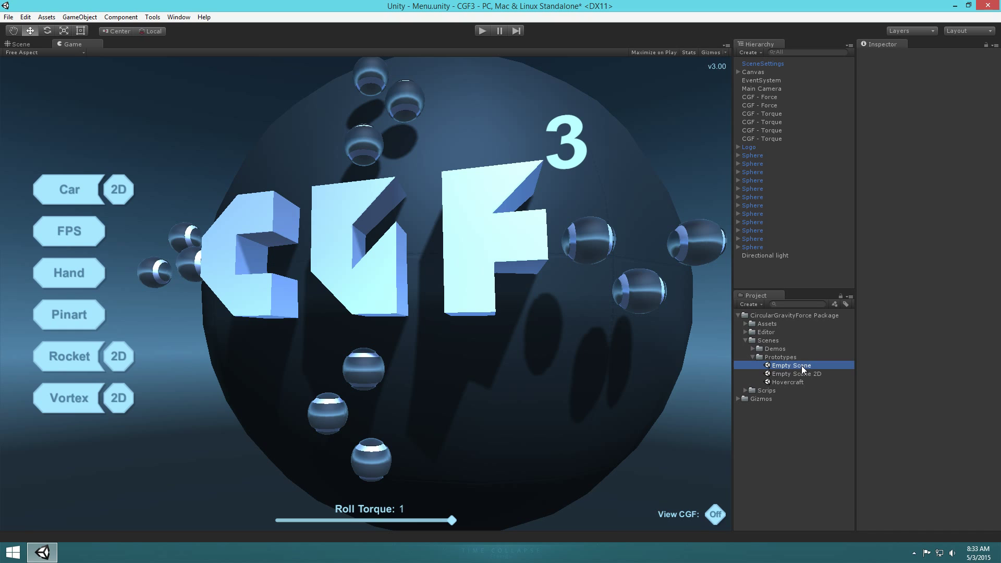
left_click(538, 299)
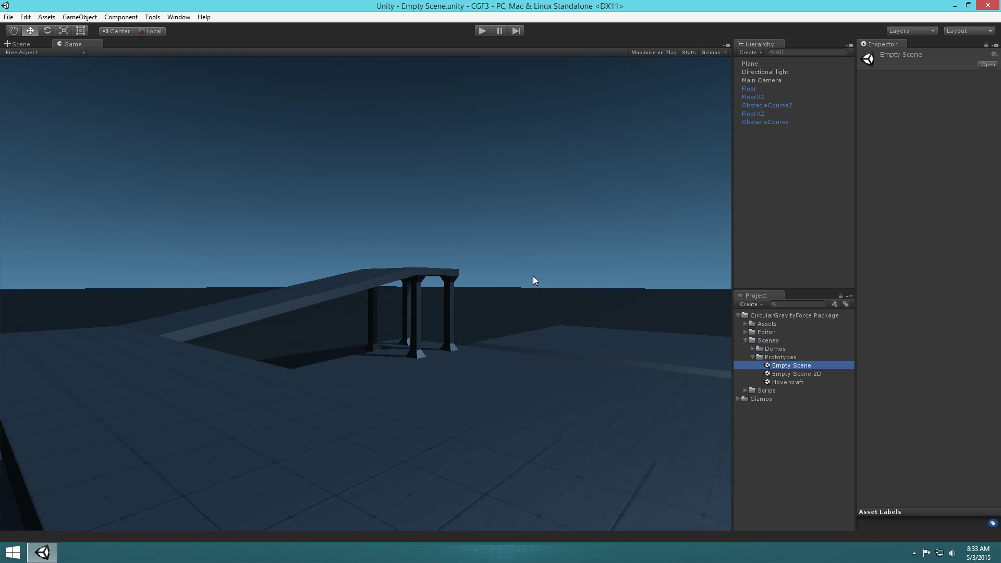
left_click(21, 44)
left_click_drag(365, 208, 405, 248, "alt")
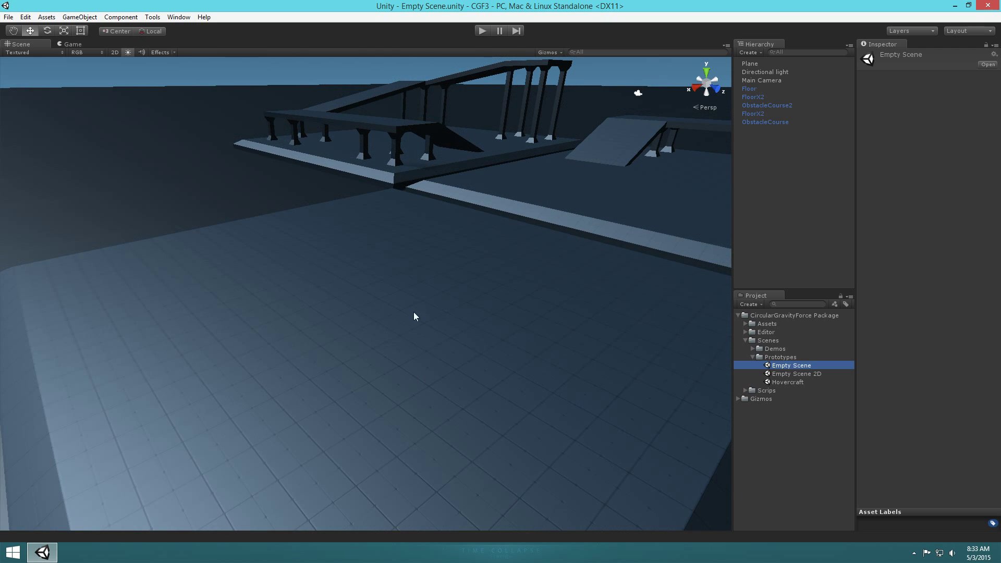
Step: Place the Wall of Cubes prefab from the 3D Physics Objects folder on the open floor
left_click(746, 324)
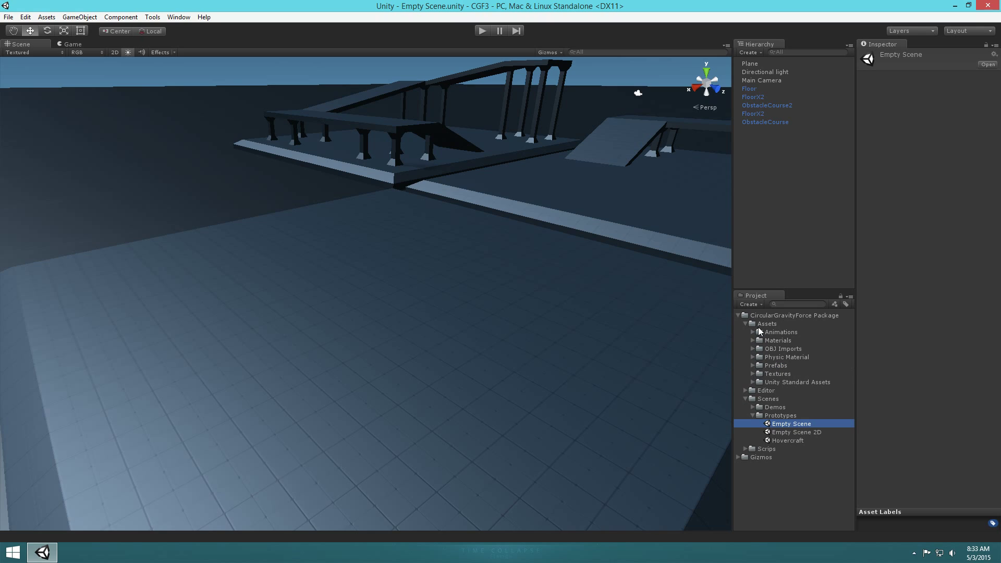
left_click(752, 366)
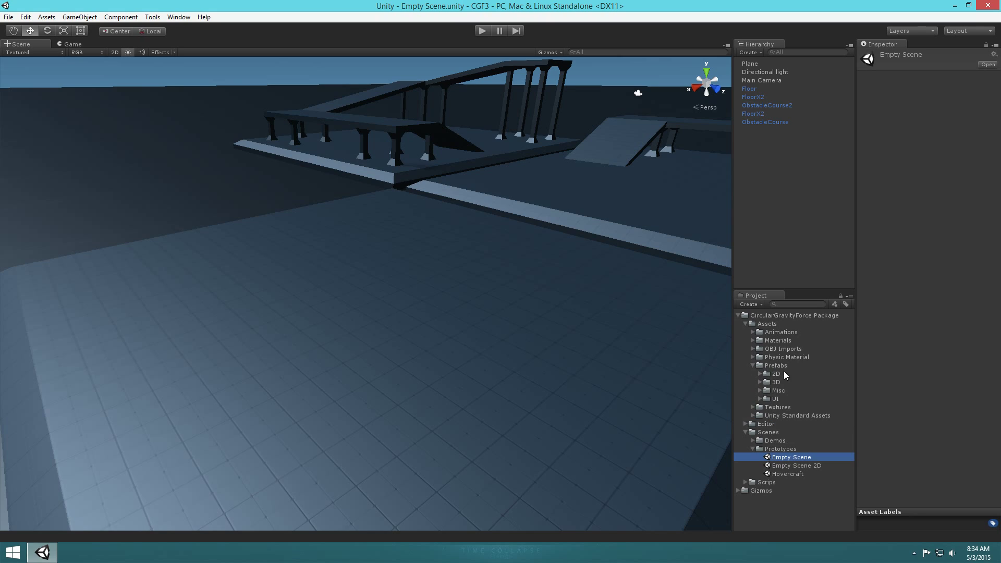
left_click(760, 383)
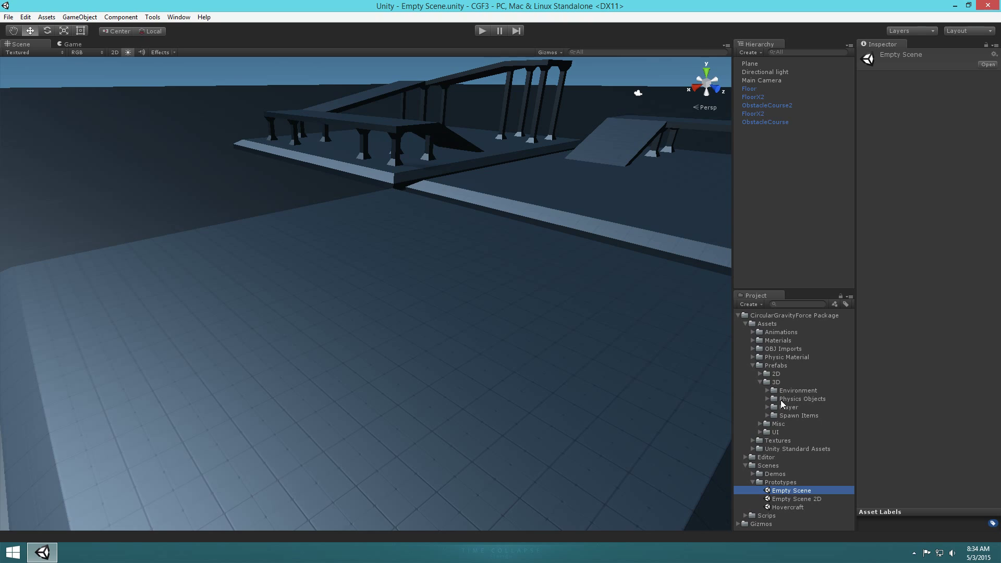
left_click(767, 398)
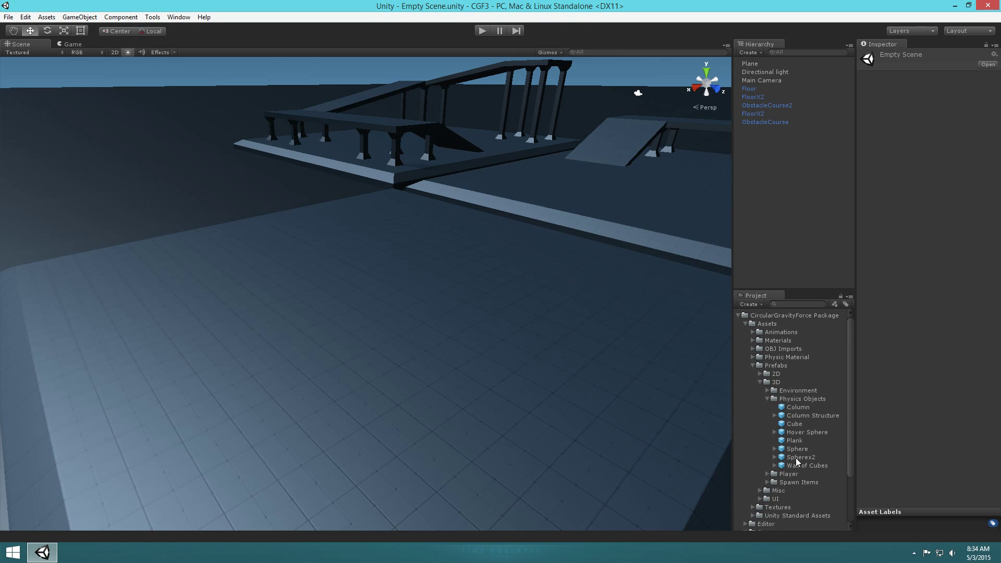
left_click_drag(800, 465, 757, 331)
key("f")
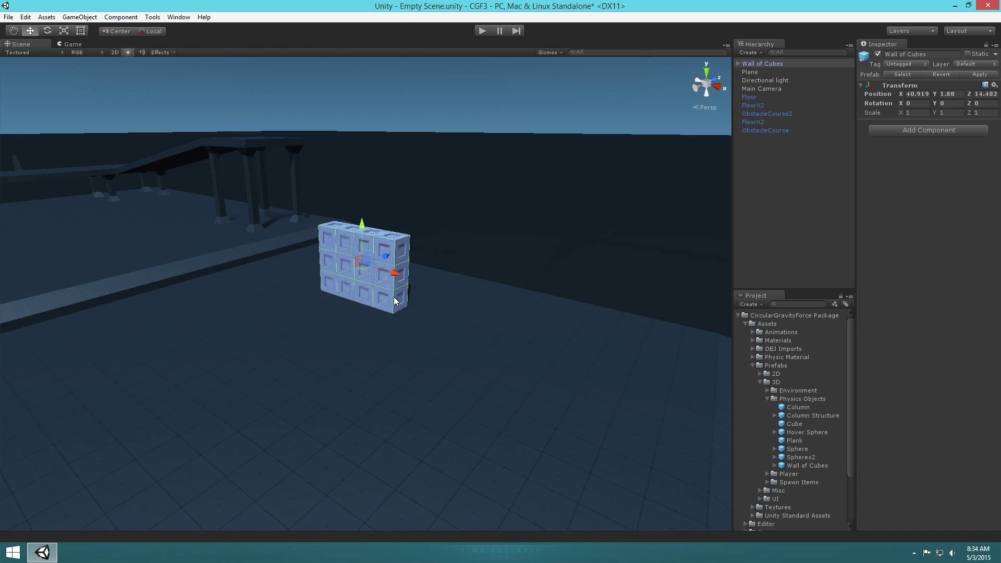
Step: Reposition the cube wall, duplicate it alongside itself, and stack another copy centred on top of the two walls
left_click_drag(371, 287, 464, 415)
key("ctrl+d")
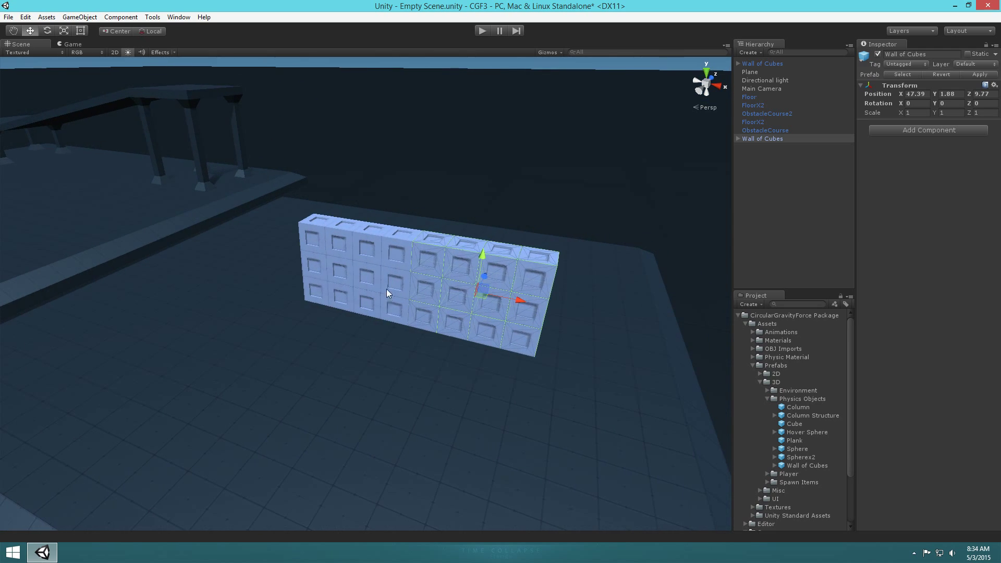
key("ctrl+d")
left_click_drag(483, 291, 440, 164)
key("v")
left_click_drag(367, 207, 364, 234)
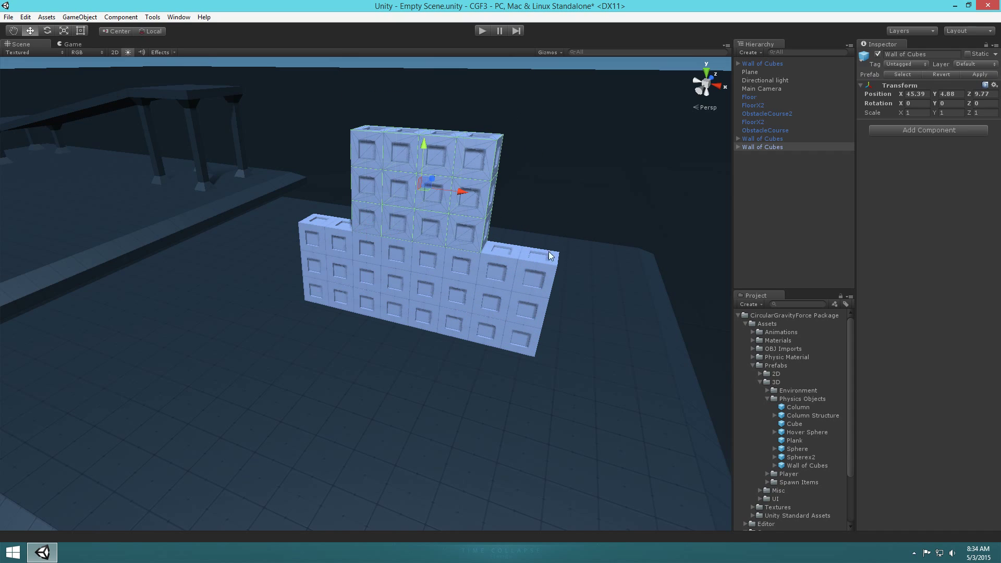
left_click(566, 235)
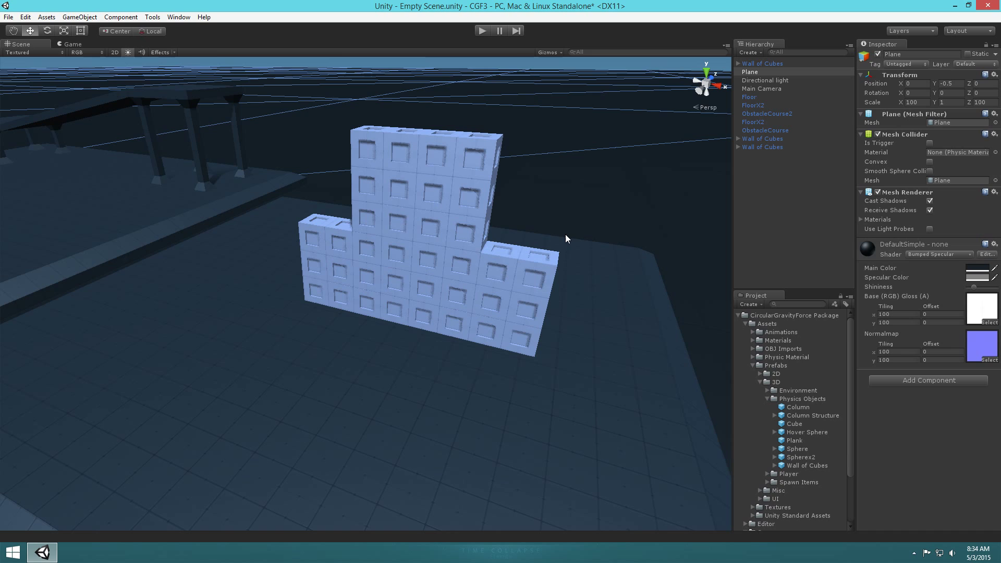
left_click(589, 66)
left_click_drag(576, 201, 531, 197, "alt")
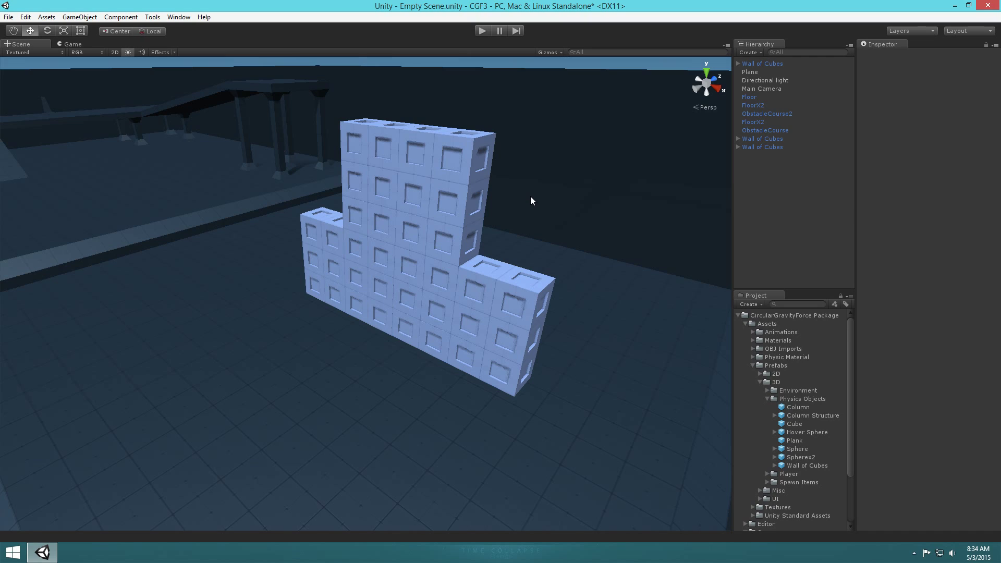
Step: Create a 3D circular gravity force with the CGF 3 Wizard, using Sphere shape, size 5 and force power 10, and close the wizard
left_click(767, 399)
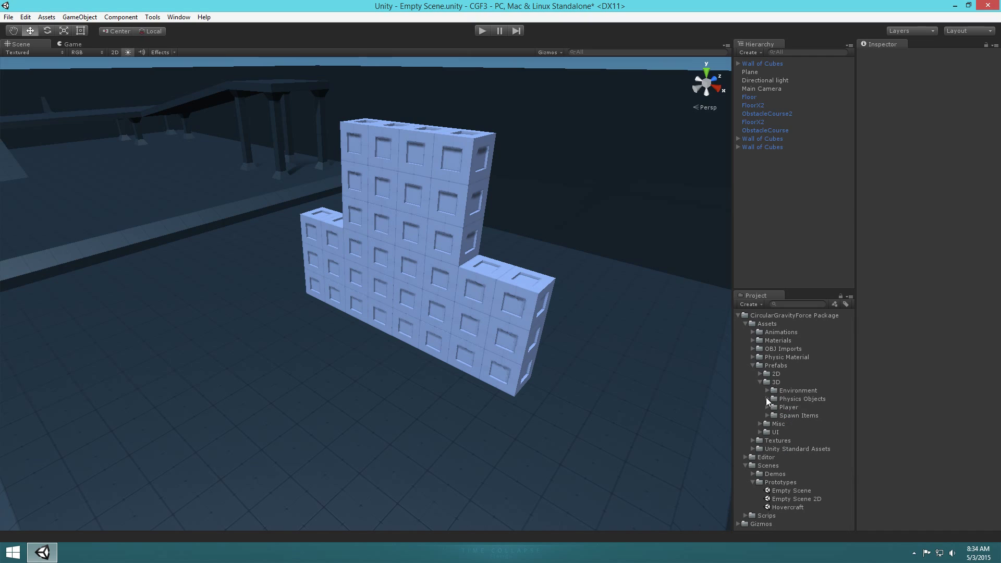
left_click(759, 381)
left_click(752, 365)
left_click(152, 16)
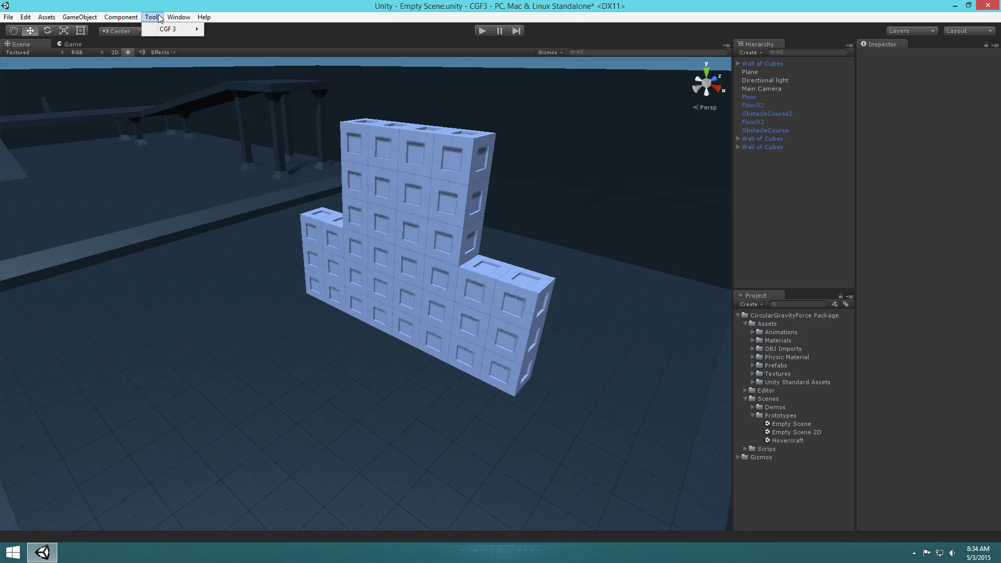
mouse_move(171, 35)
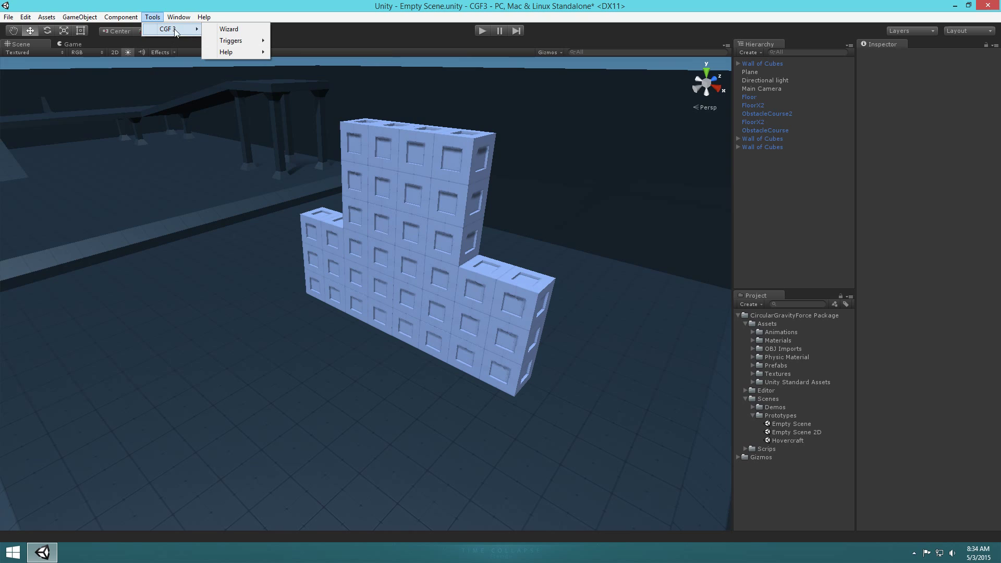
left_click(236, 31)
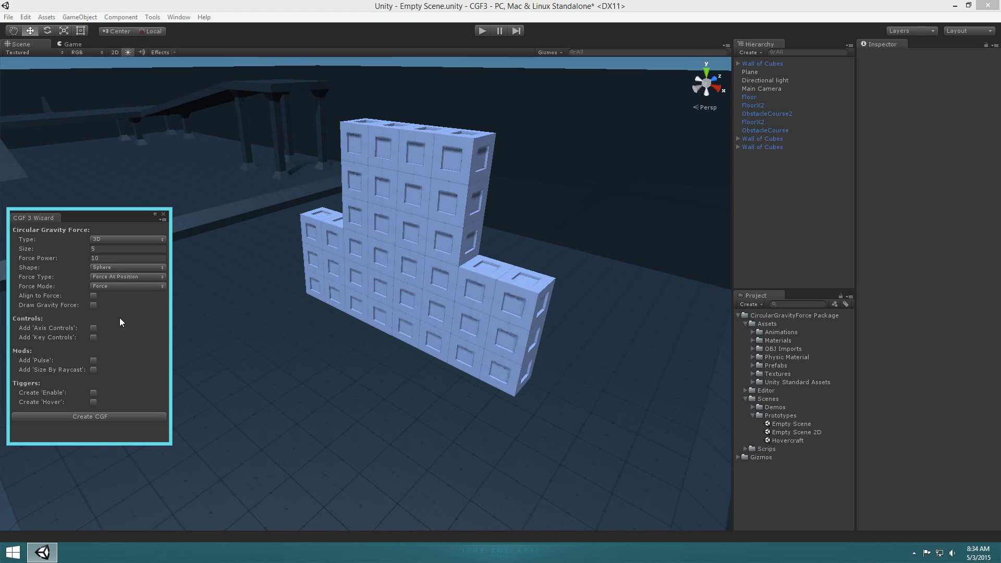
left_click_drag(118, 443, 115, 428)
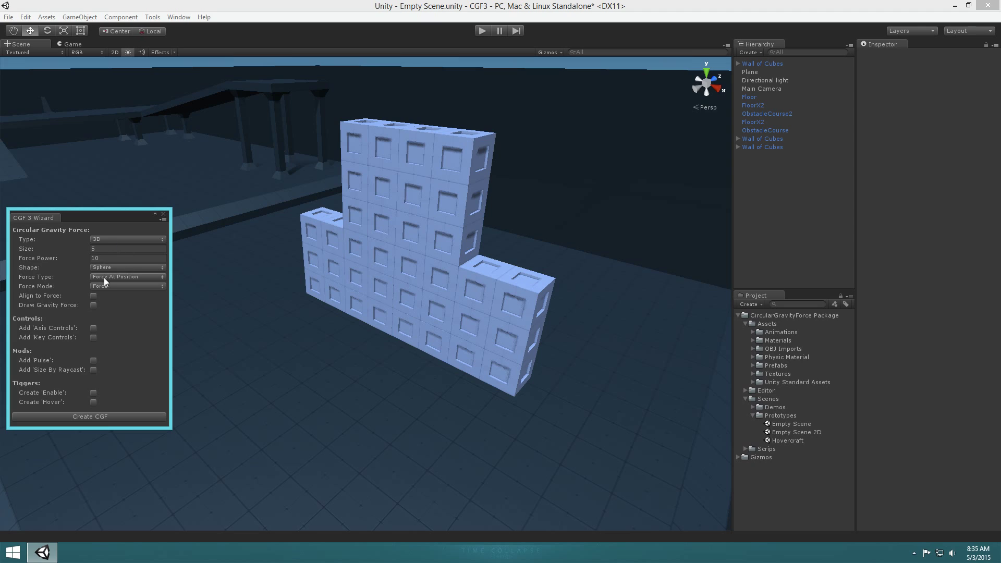
left_click(105, 417)
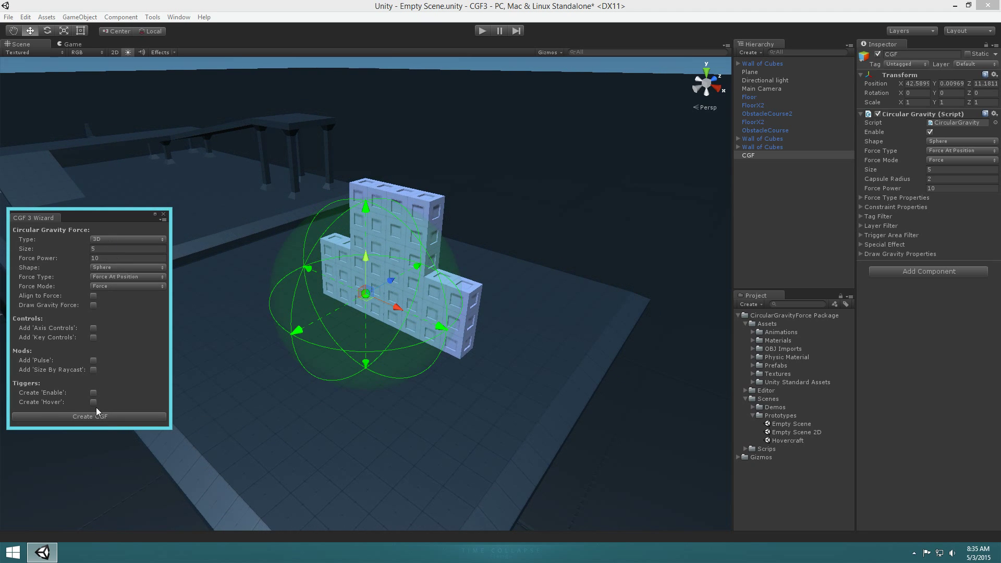
left_click(163, 216)
Step: Move the CGF in front of the cube wall, to about X 45.25, Y 0.01, Z 8.25
left_click_drag(480, 386, 525, 386, "alt")
left_click_drag(317, 397, 319, 375)
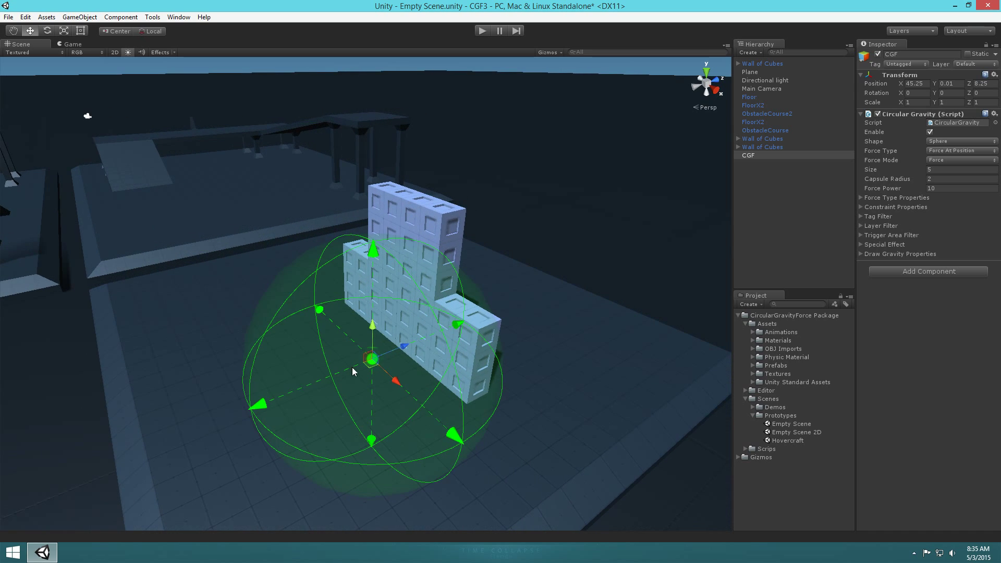
left_click_drag(447, 297, 455, 318, "alt")
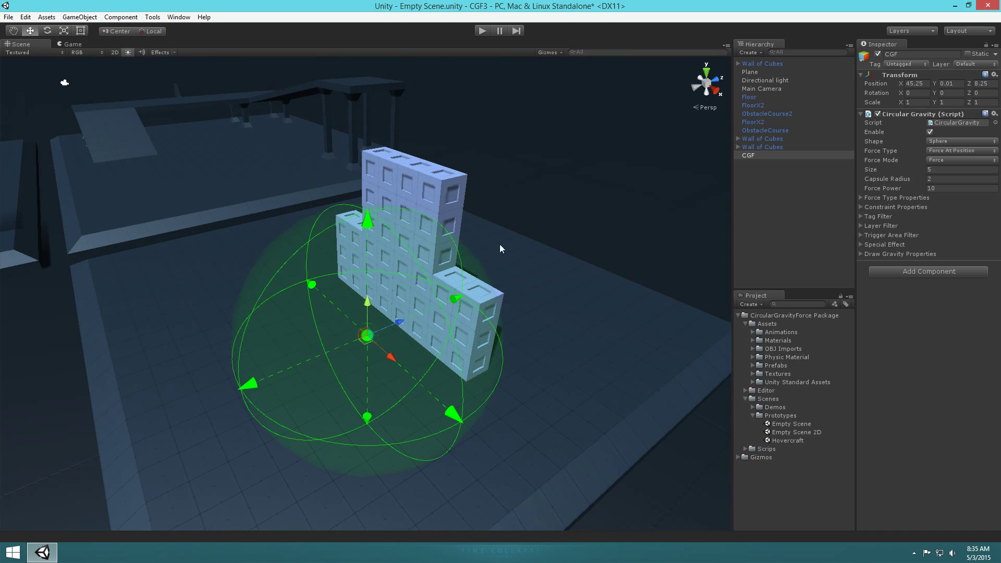
Step: Align the Main Camera with the current scene view and run the scene
left_click(777, 87)
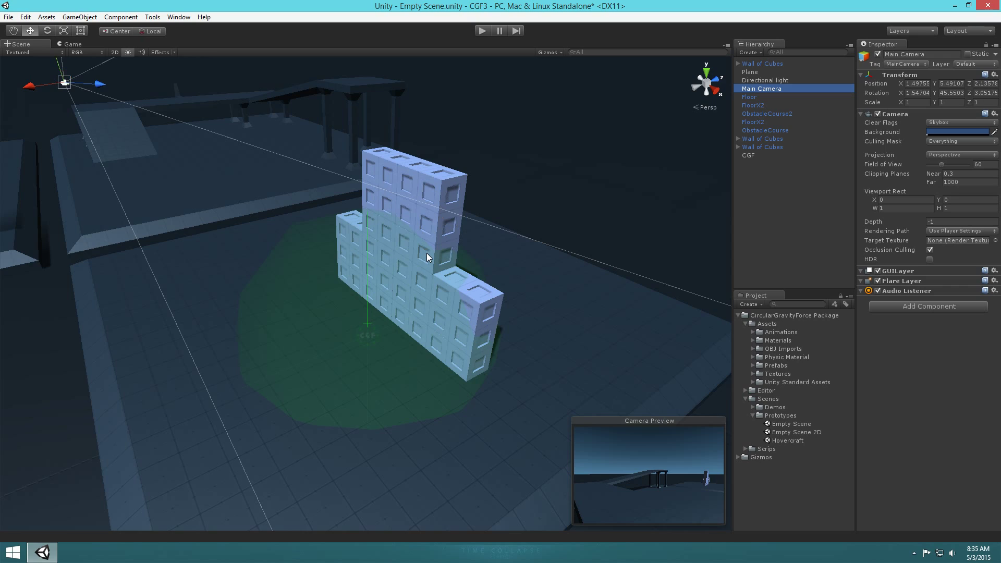
key("ctrl+shift+f")
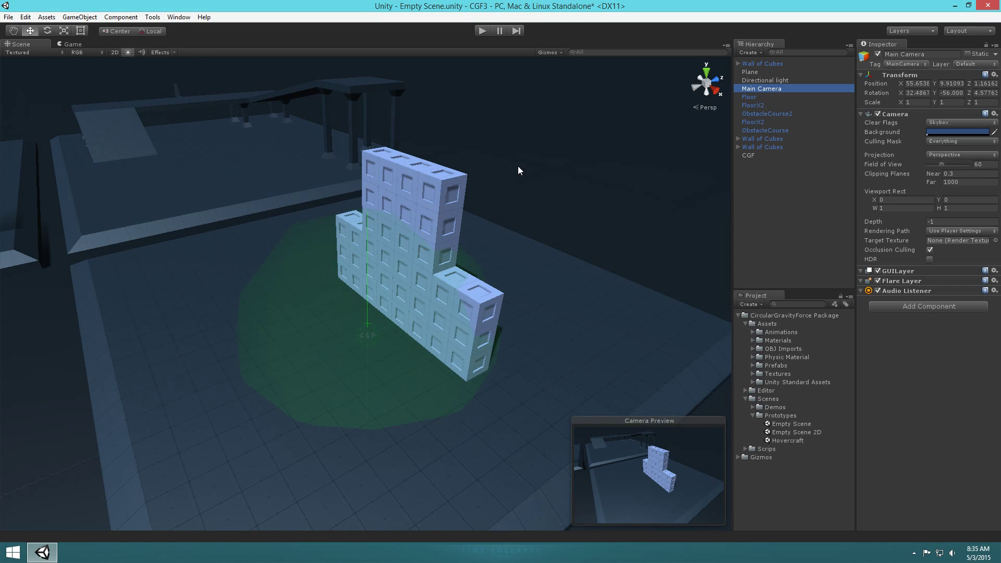
left_click(482, 30)
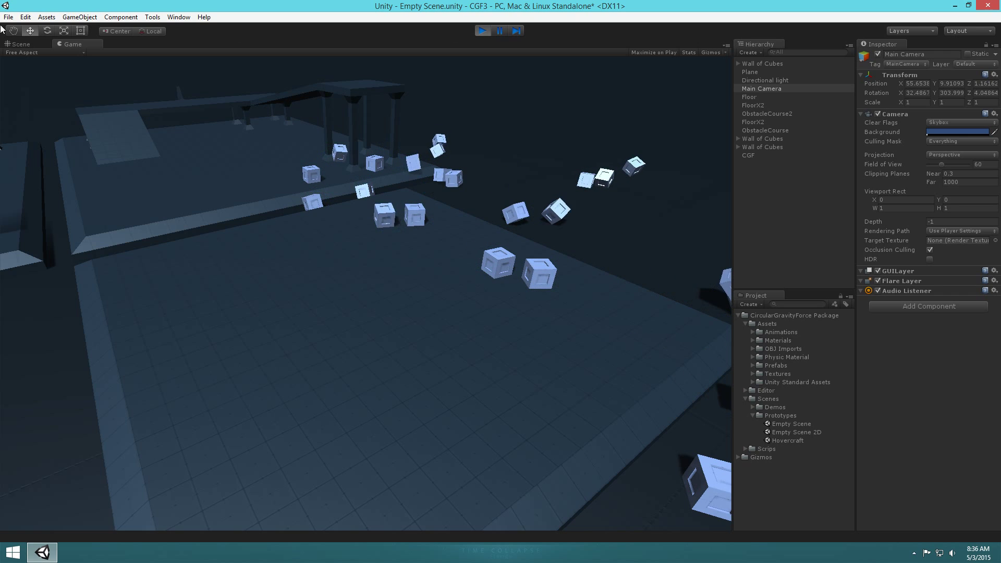
Step: Move the CGF toward the scattered cubes in the Scene view during play, and stop the simulation
left_click(20, 43)
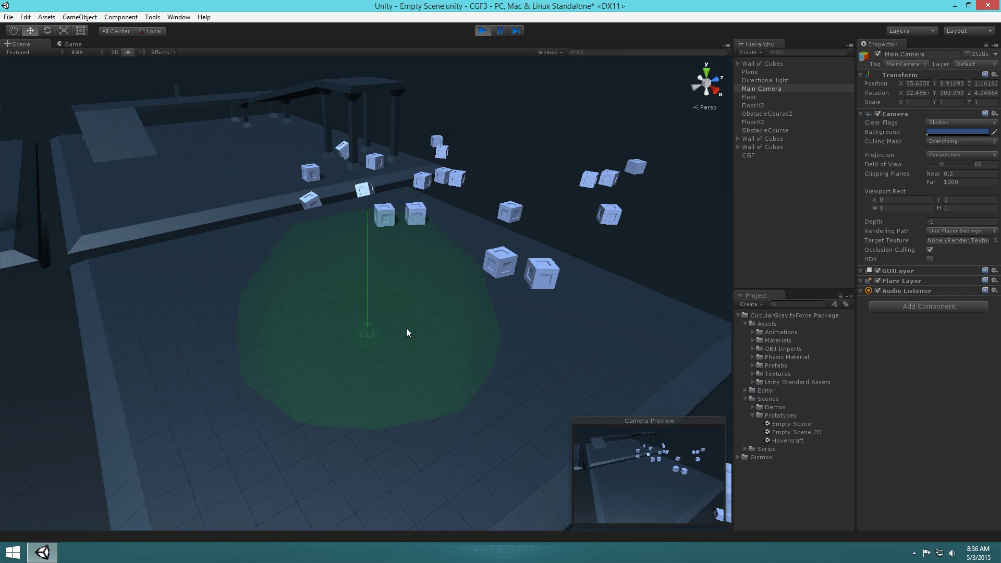
left_click(368, 335)
left_click_drag(369, 336, 430, 271)
left_click(483, 31)
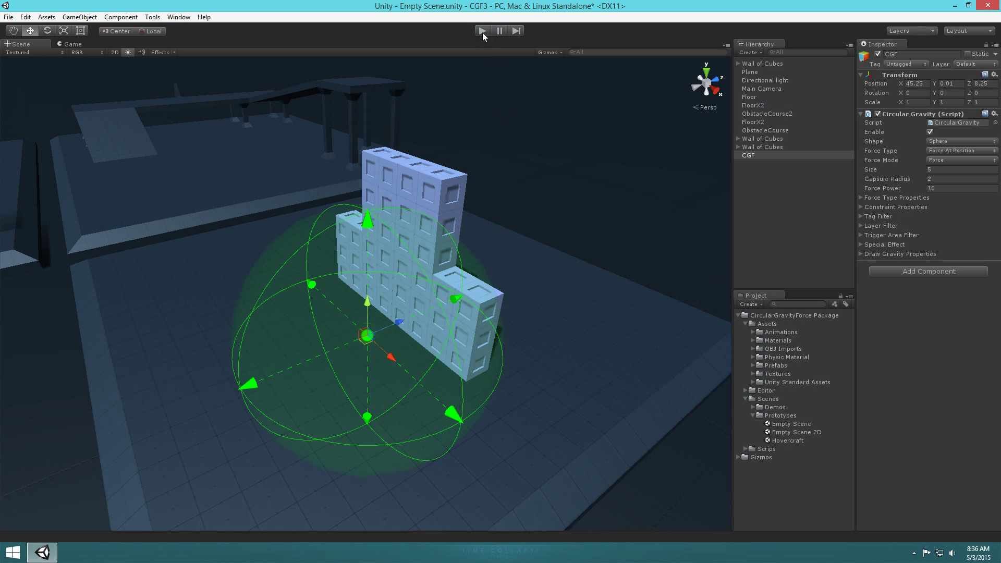
Step: Set the CGF's Force Power to -10 and raise it to about Y 2.04
left_click(954, 188)
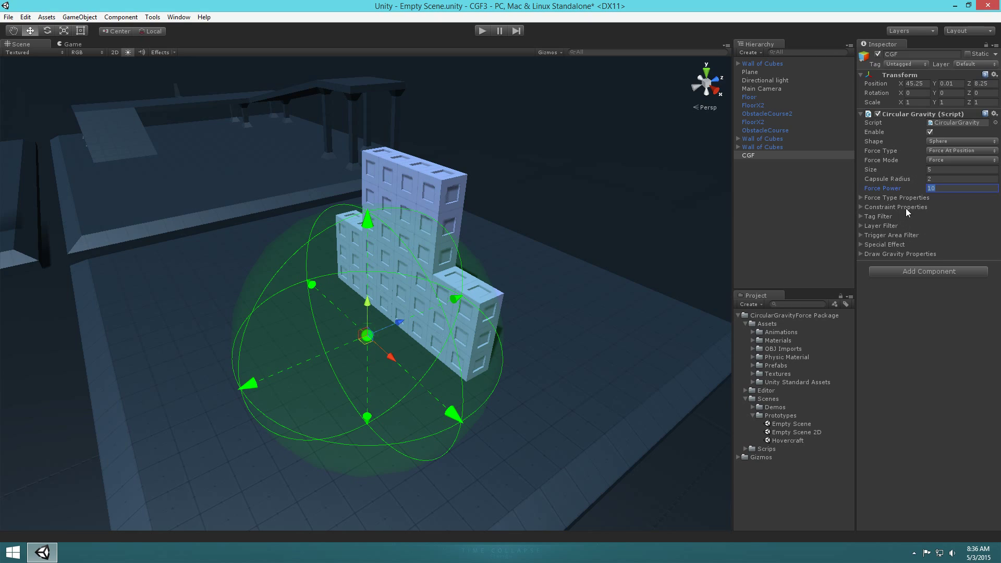
left_click(944, 189)
type("-")
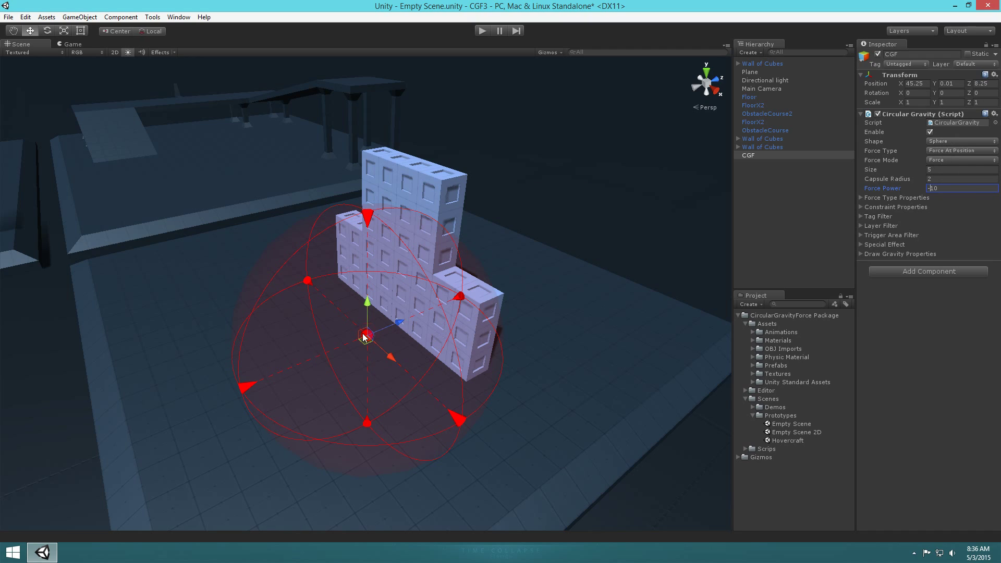
left_click_drag(364, 337, 365, 290)
Step: Run the scene, set the CGF's Force Power to -50 during play, and switch to the Scene view
left_click(481, 31)
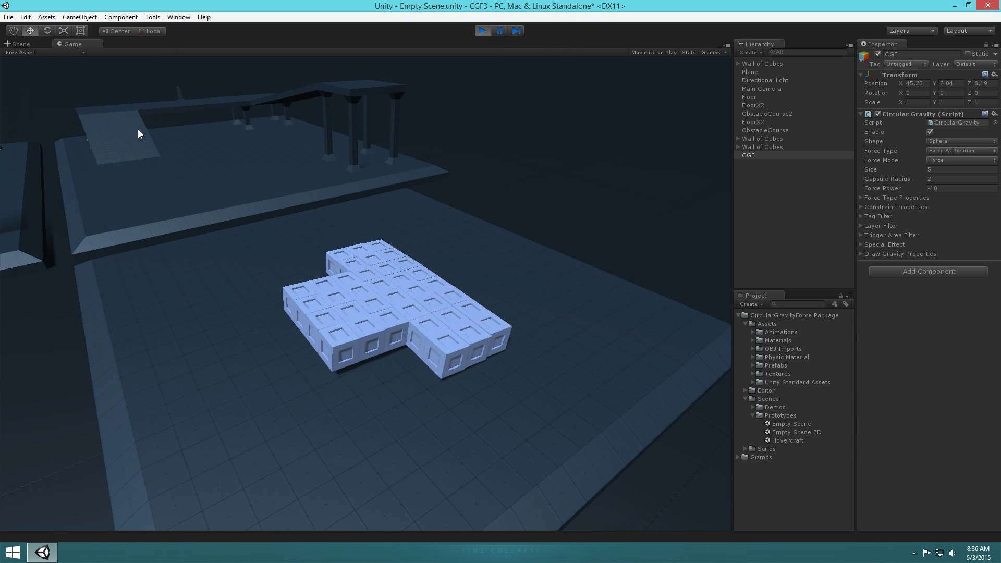
left_click(977, 190)
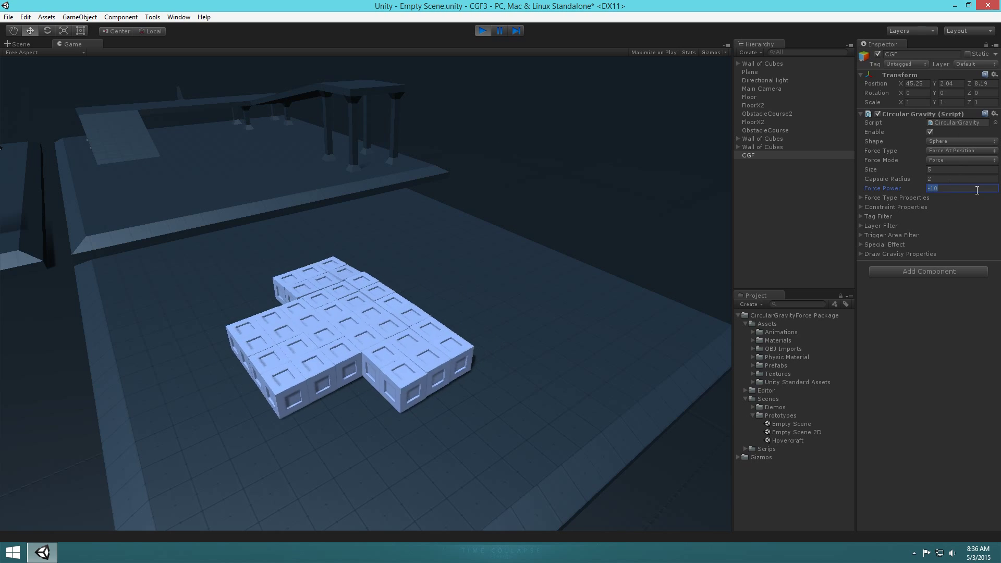
key("BackSpace")
key("BackSpace")
type("500")
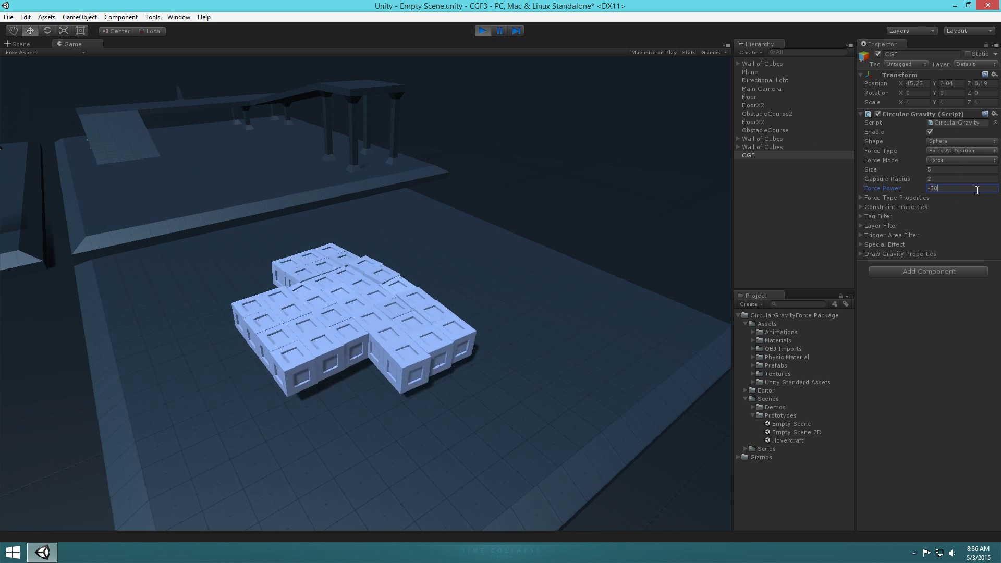
key("BackSpace")
key("BackSpace")
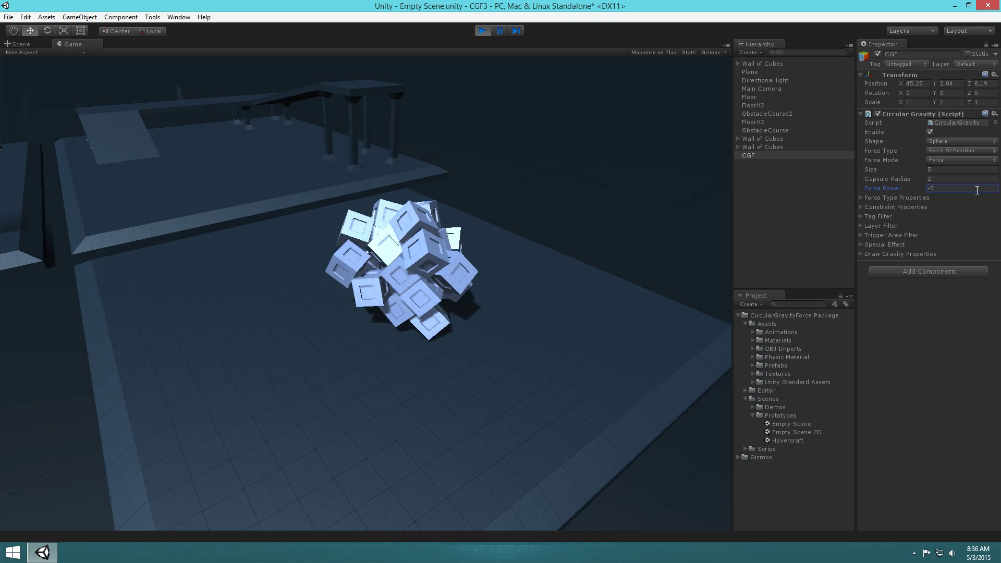
type("0")
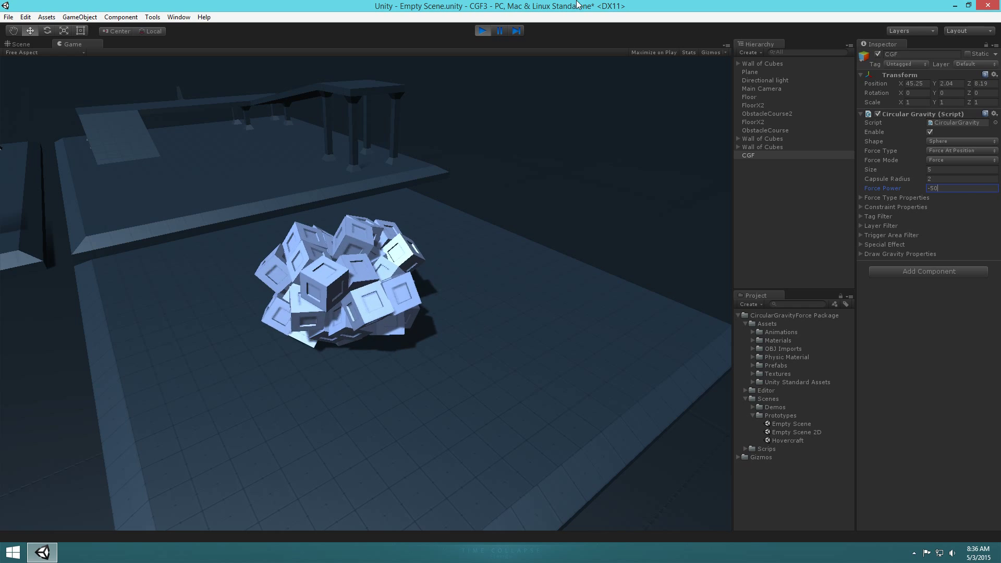
left_click(10, 45)
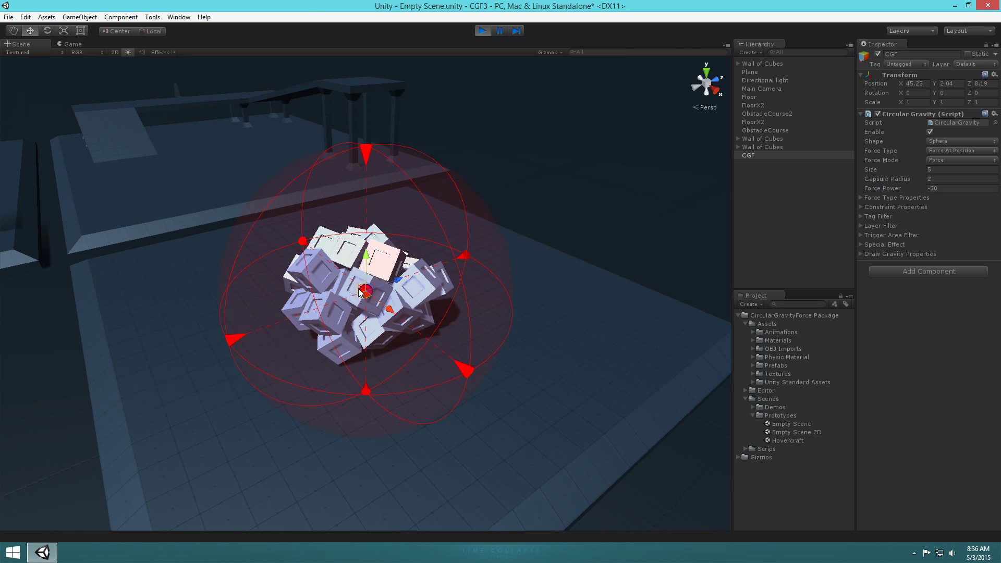
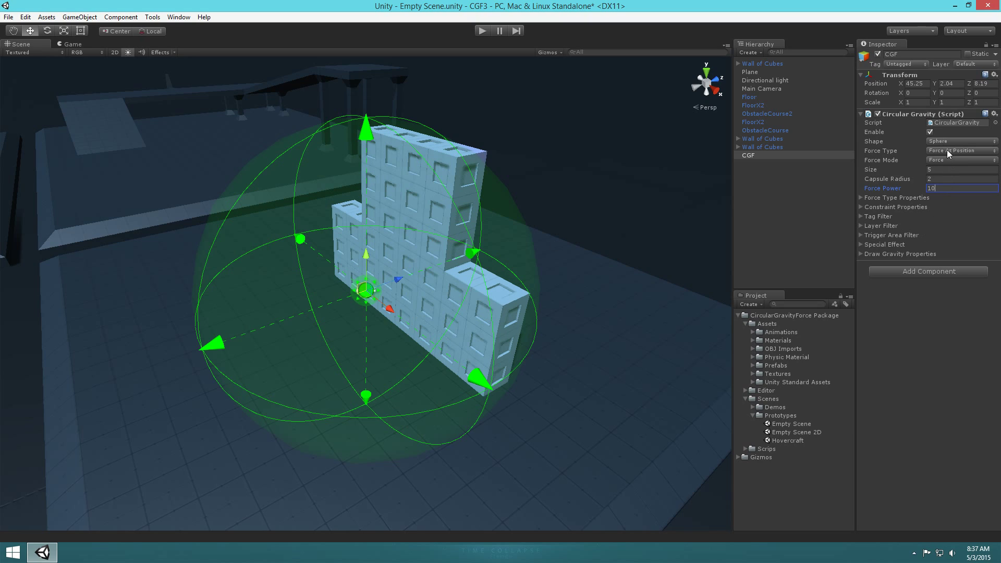
Step: Set the CGF's Force Type to Force, and place it at about X 45.99, Y 2.26, Z 9.28 with a Y rotation of about 34°
left_click(949, 151)
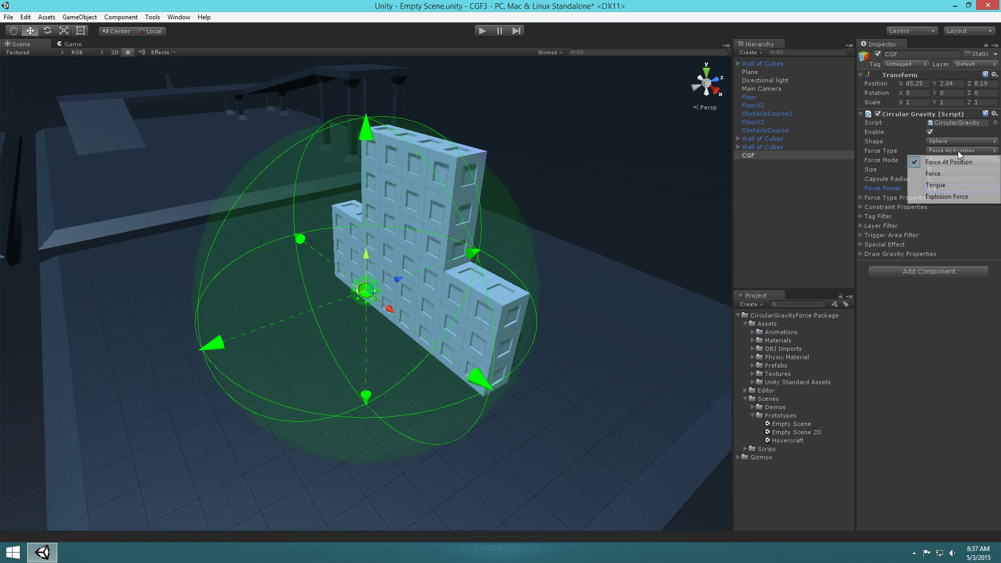
left_click(944, 174)
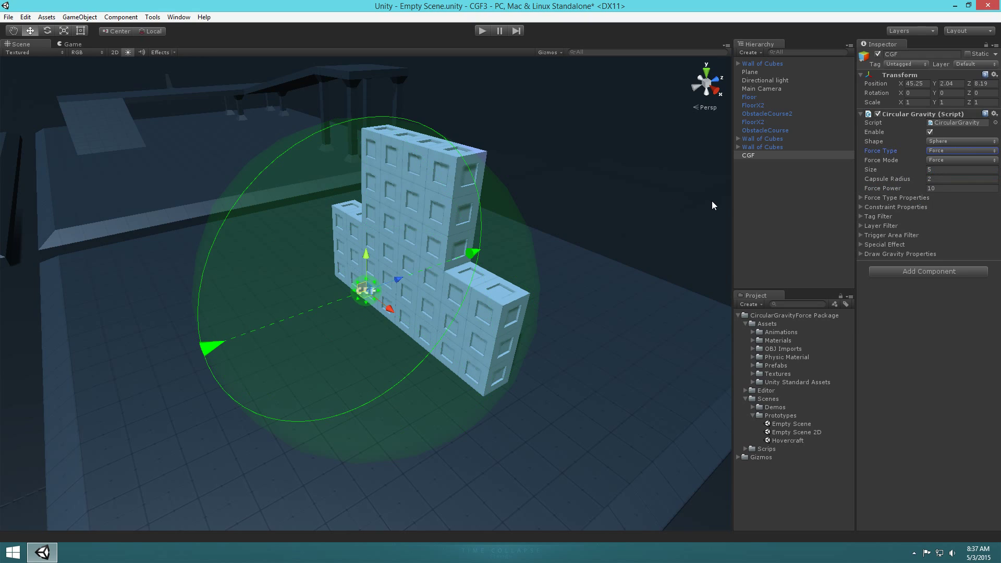
left_click_drag(479, 301, 356, 297, "alt")
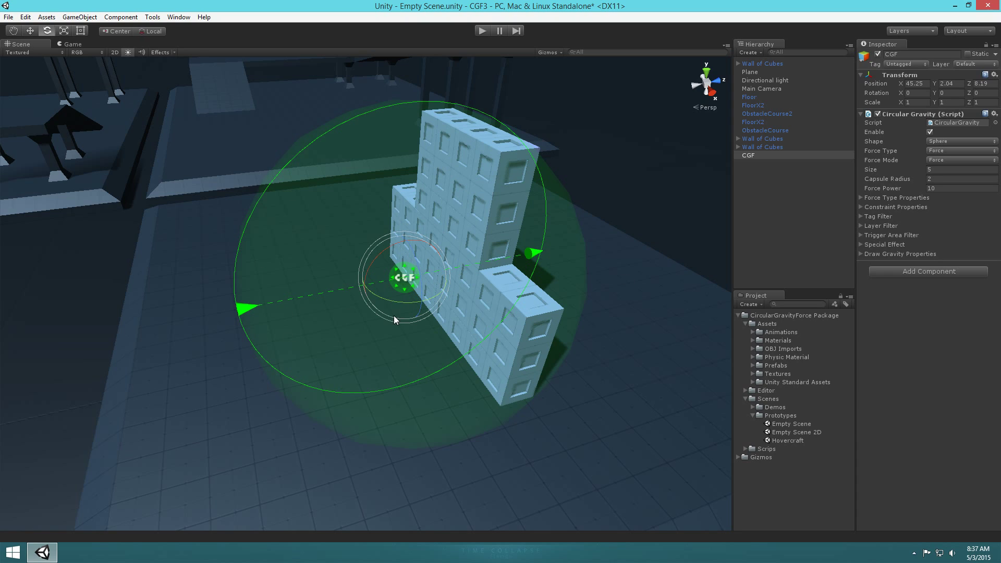
left_click_drag(399, 303, 445, 271)
key("w")
left_click_drag(342, 291, 427, 292, "alt")
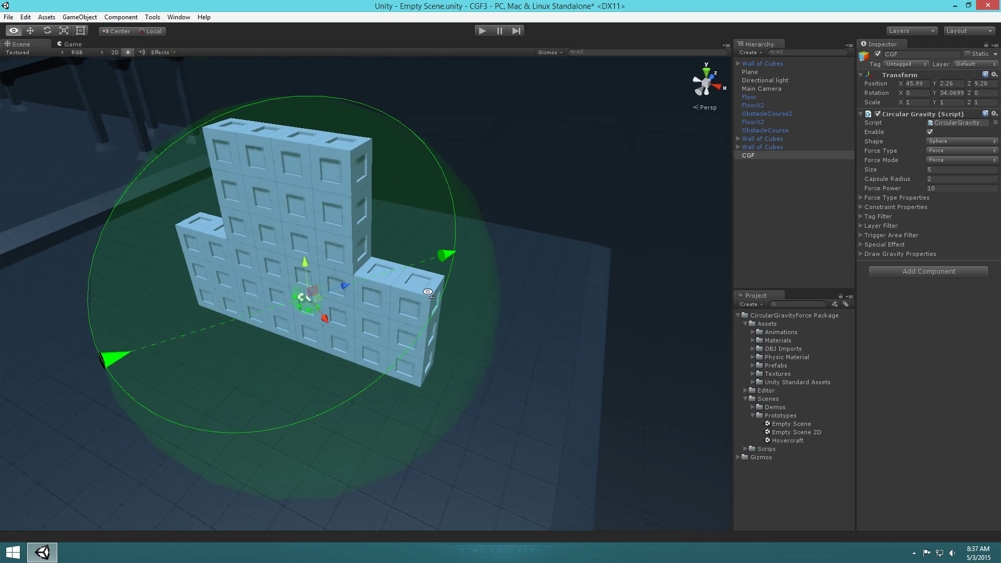
right_click_drag(427, 292, 380, 296, "alt")
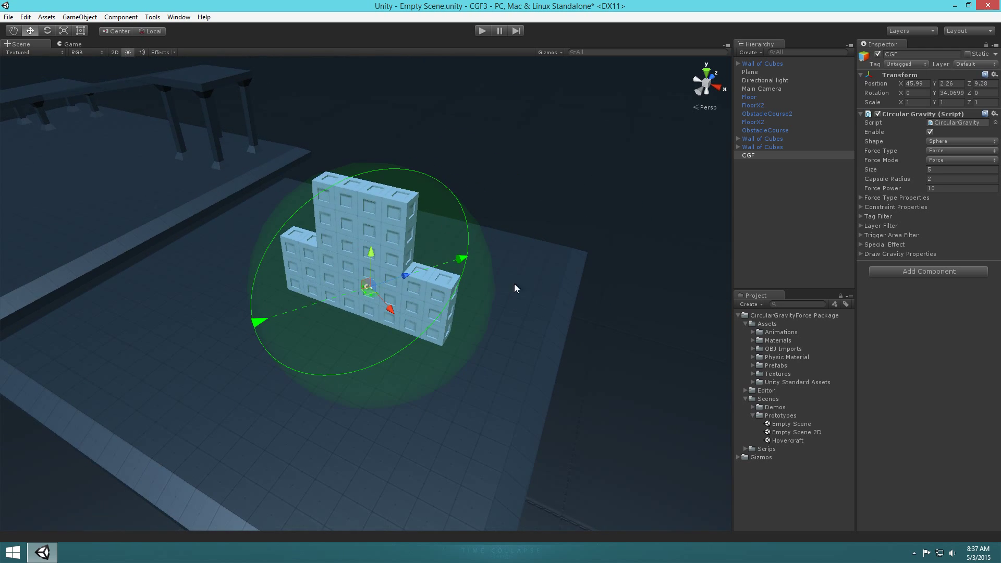
Step: Test-run the scene once, and run it again with the CGF's Force Power set to 20, switching to the Scene view
left_click(485, 30)
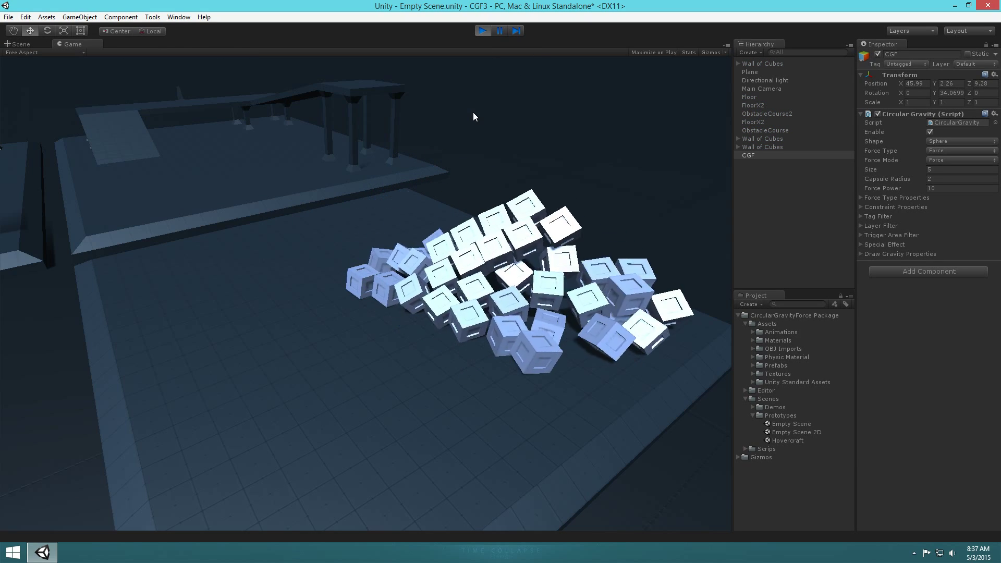
key("ctrl+p")
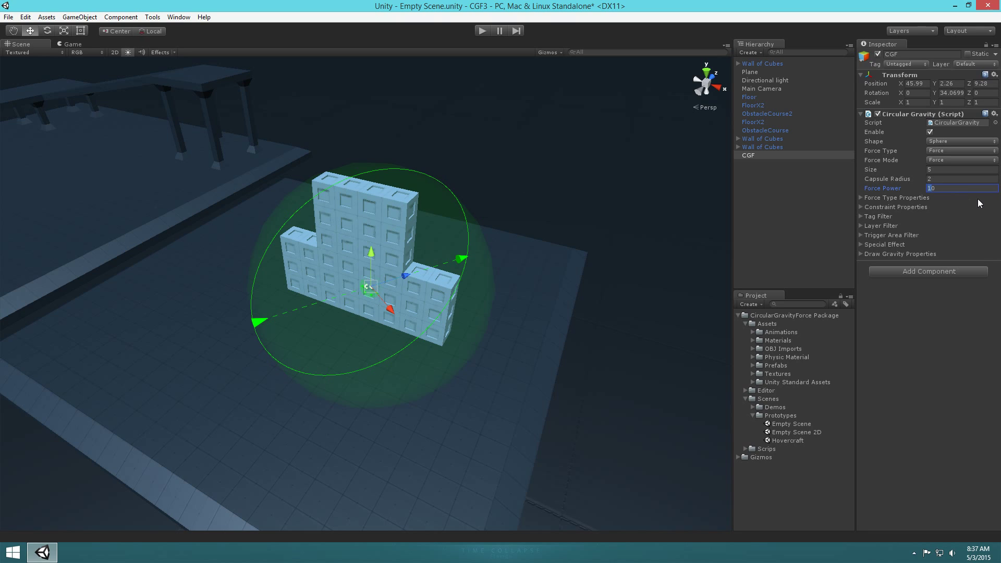
left_click(480, 32)
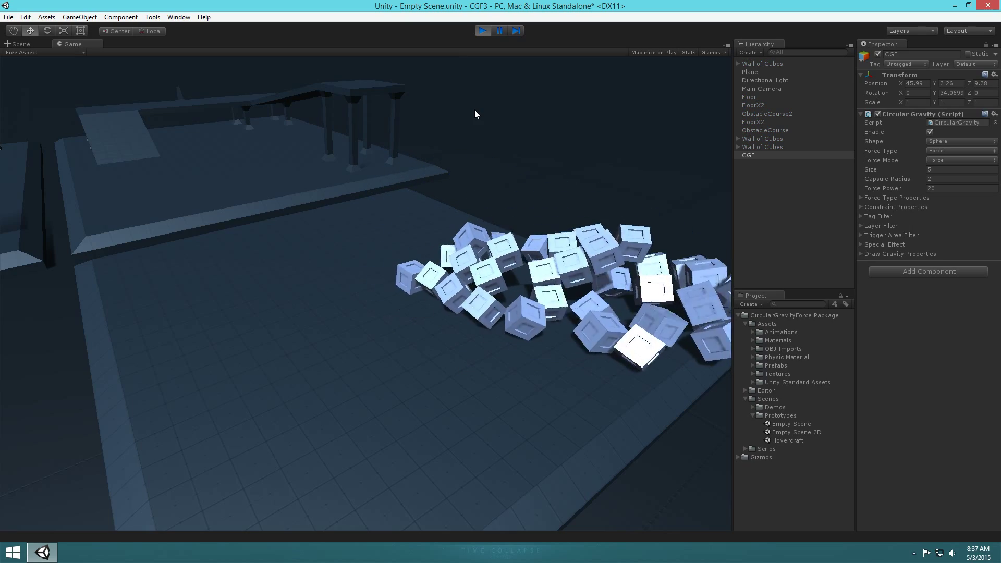
left_click(19, 44)
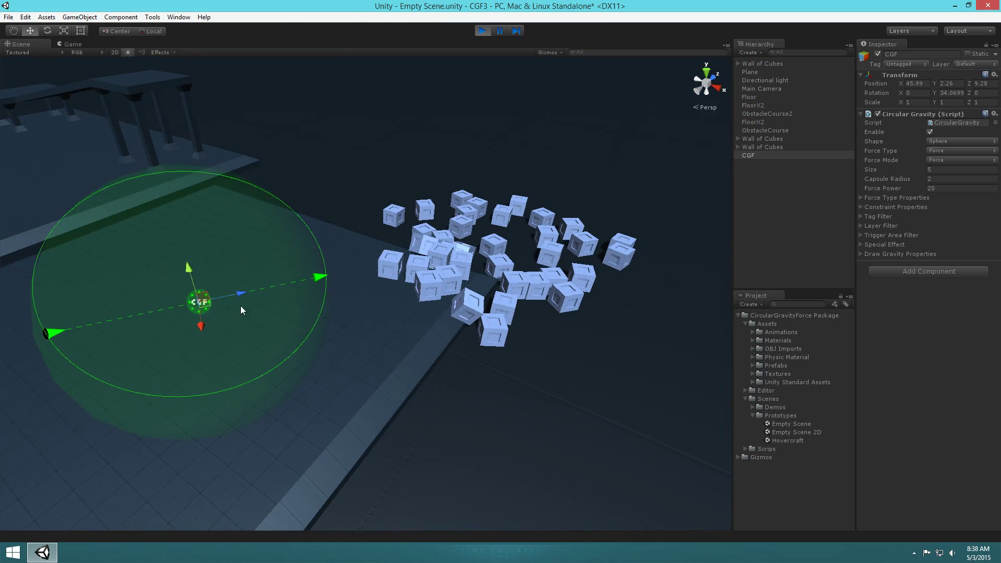
Step: During play, tilt the CGF to X rotation 90 and move it through the scattered cubes with Force Power -20, and stop the simulation
left_click_drag(241, 310, 370, 323)
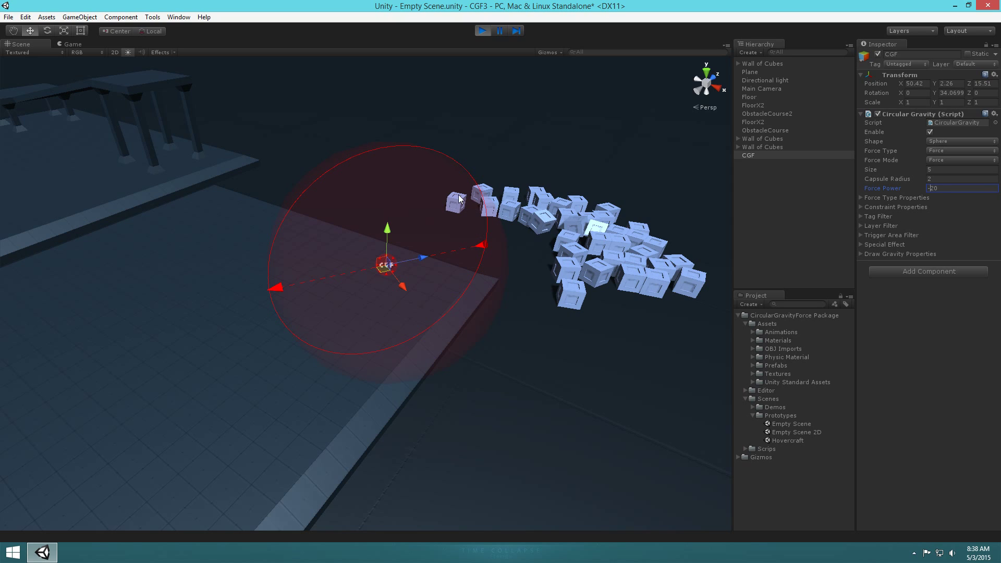
left_click_drag(381, 272, 321, 305)
key("e")
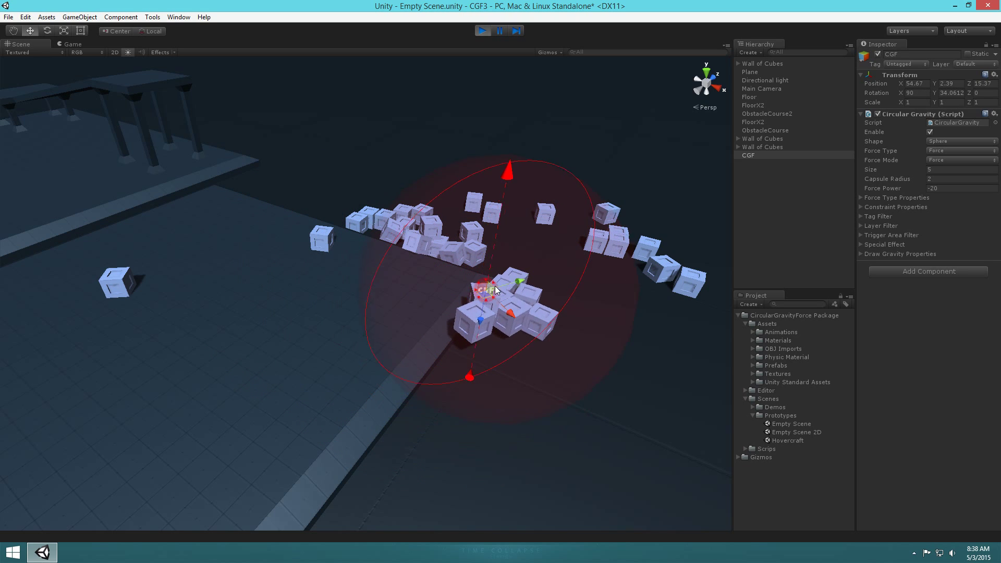
left_click_drag(505, 279, 408, 259)
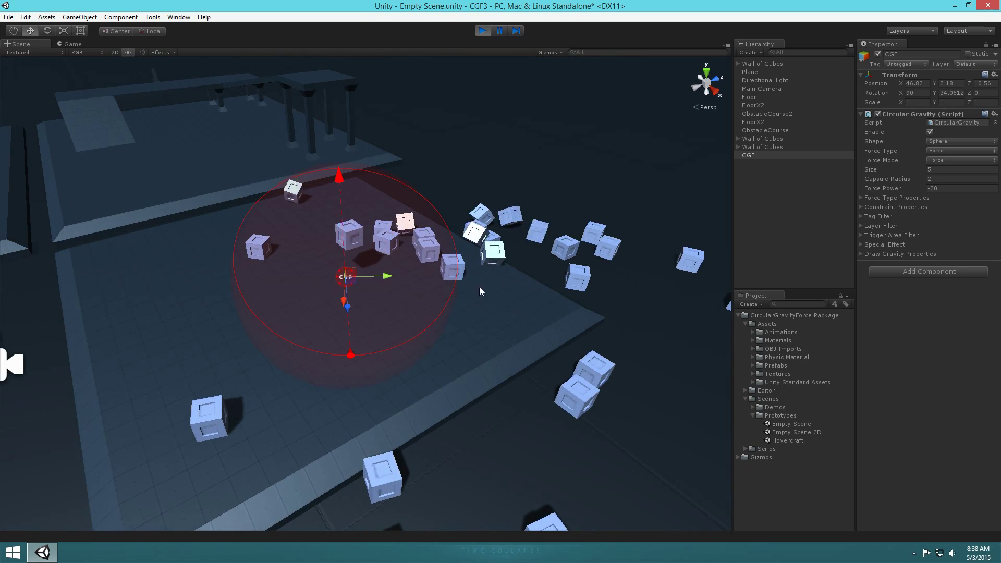
left_click(489, 30)
Step: Set the CGF's Shape to Capsule and move it in front of the cube wall at about X 43.76, Z 5.97
left_click_drag(469, 245, 368, 300, "alt")
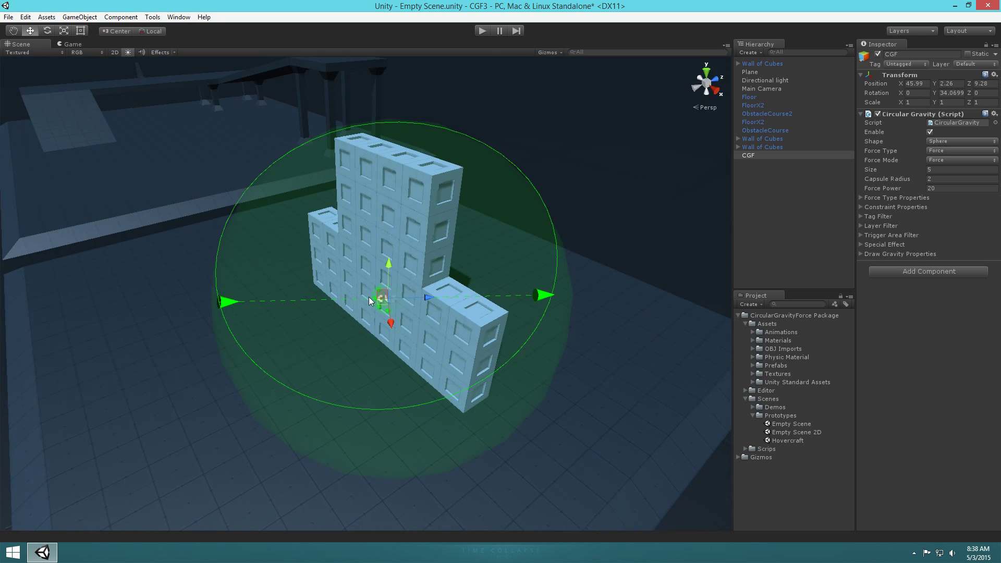
left_click(965, 141)
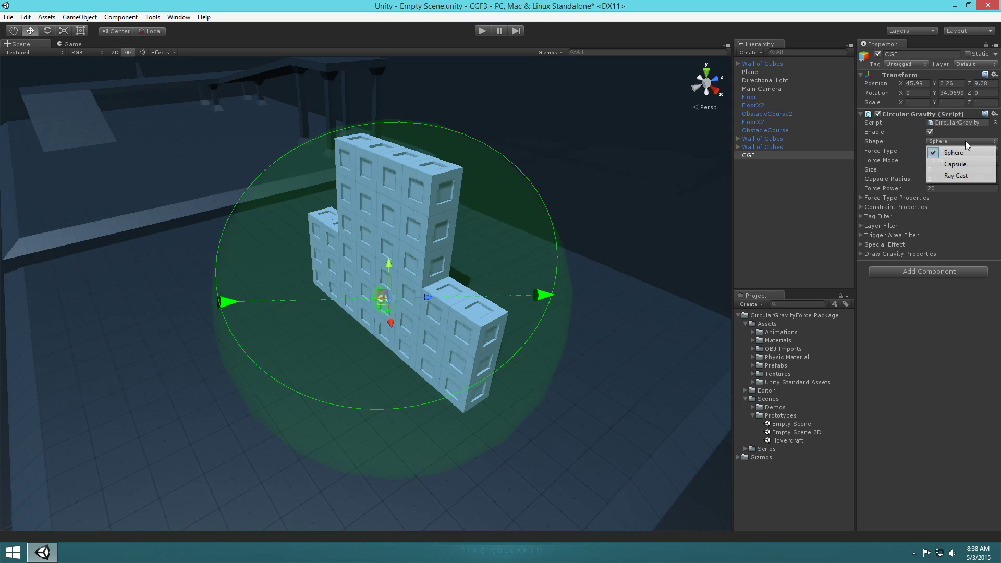
left_click(958, 168)
left_click_drag(442, 373, 481, 343, "alt")
left_click_drag(450, 279, 351, 278)
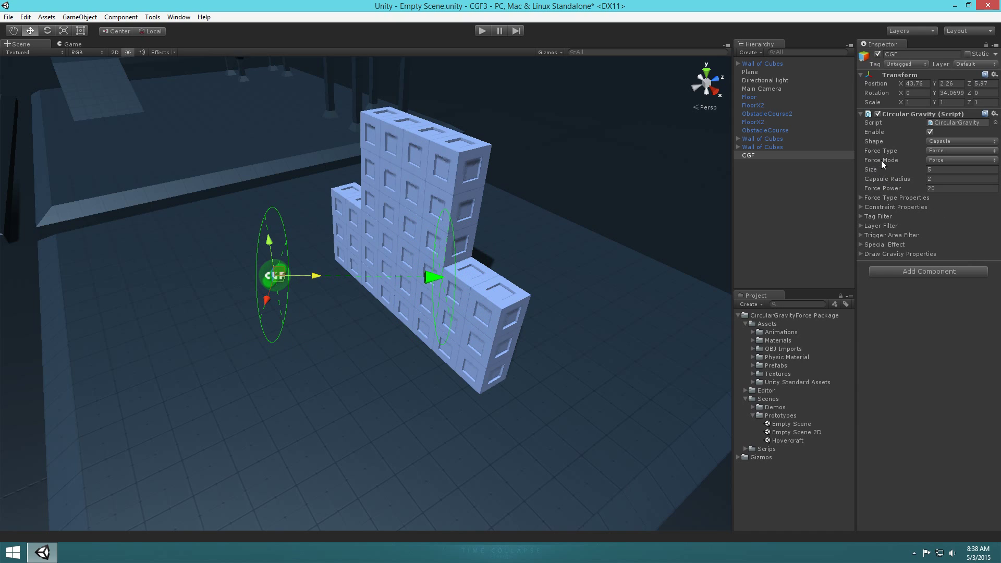
Step: Set the CGF capsule's Size to 11.9 and its Capsule Radius to 1.73
left_click_drag(881, 180, 925, 180)
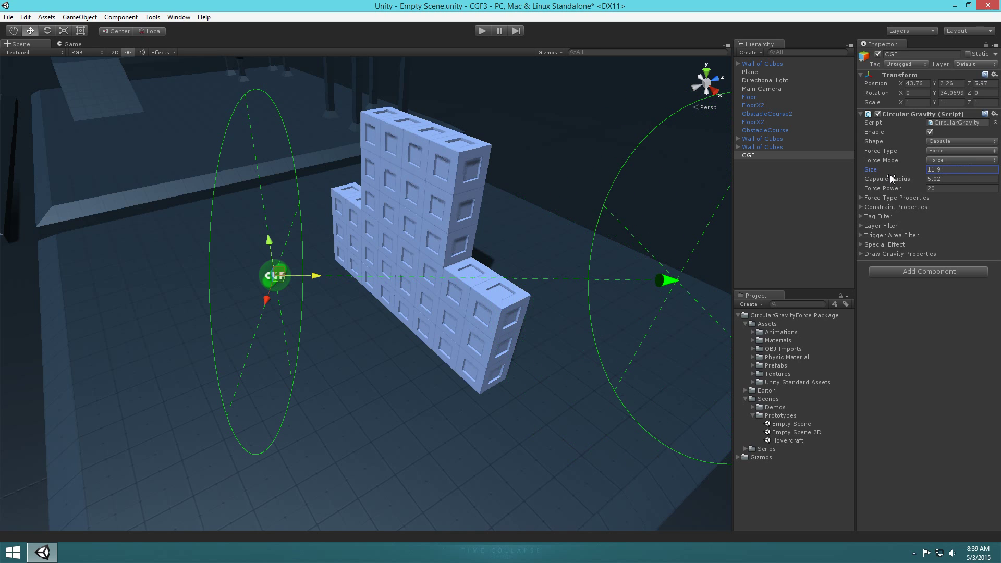
left_click_drag(890, 178, 836, 190)
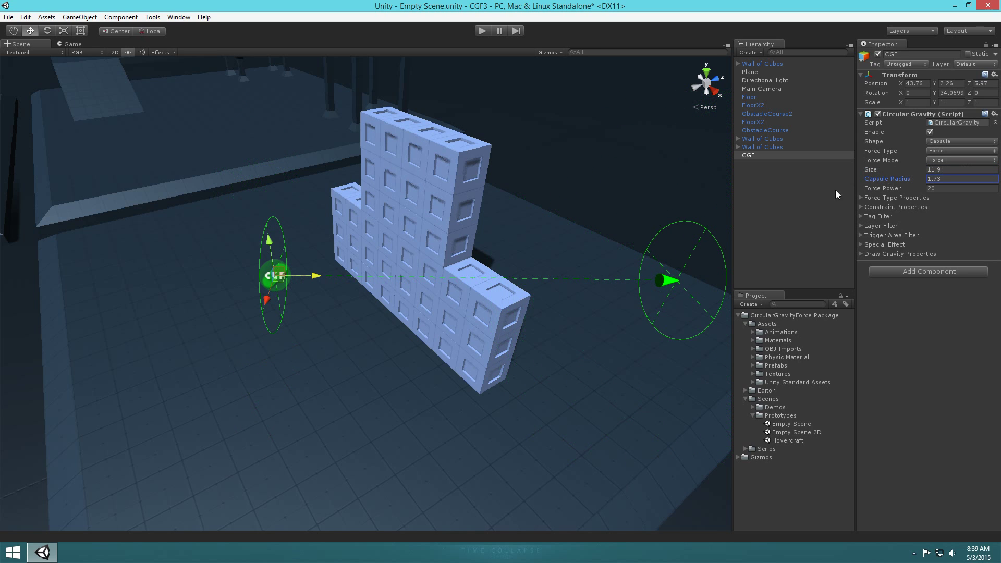
Step: Move the CGF to about X 45.05, Z 5.55, and run the scene in the Scene view
left_click_drag(678, 204, 623, 217, "alt")
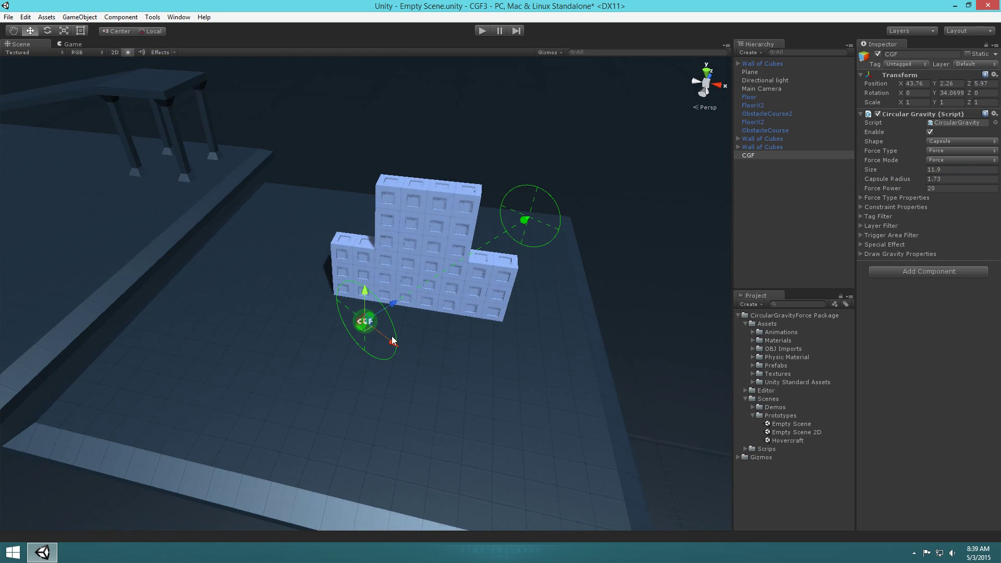
left_click(481, 31)
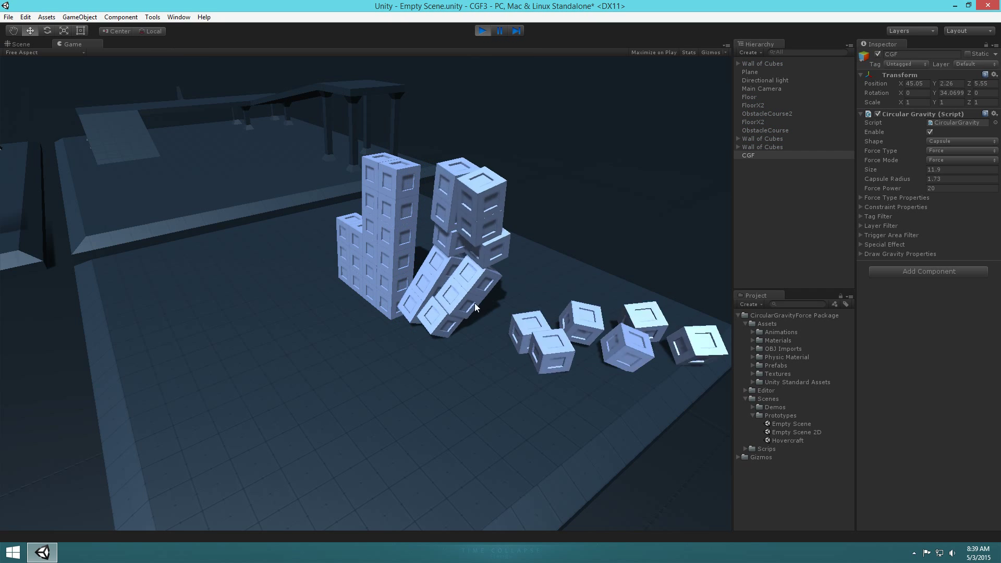
left_click(25, 46)
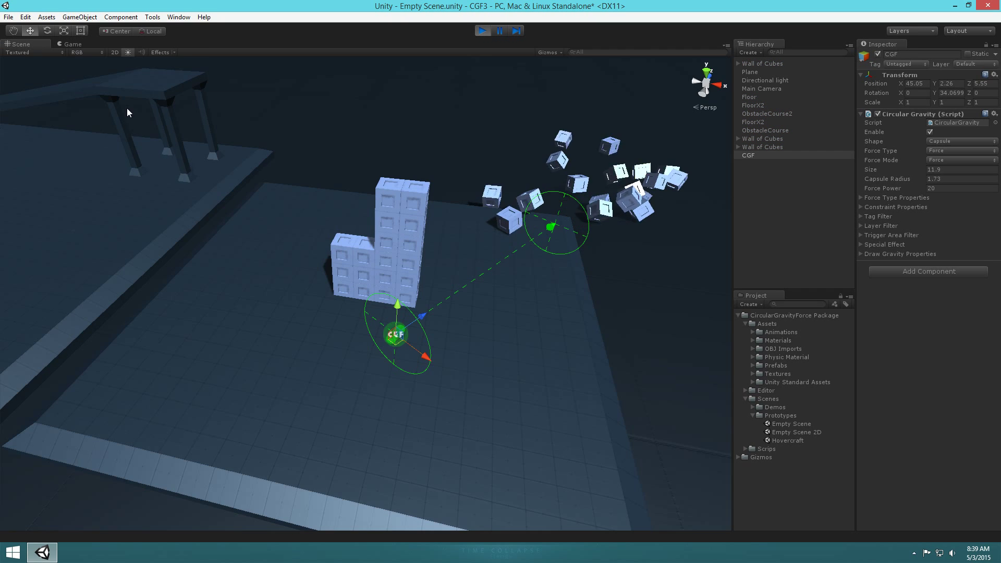
Step: During play, point the CGF capsule downward at X rotation 90 and move it over the scattered cubes with Force Power -20
left_click_drag(363, 329, 435, 369)
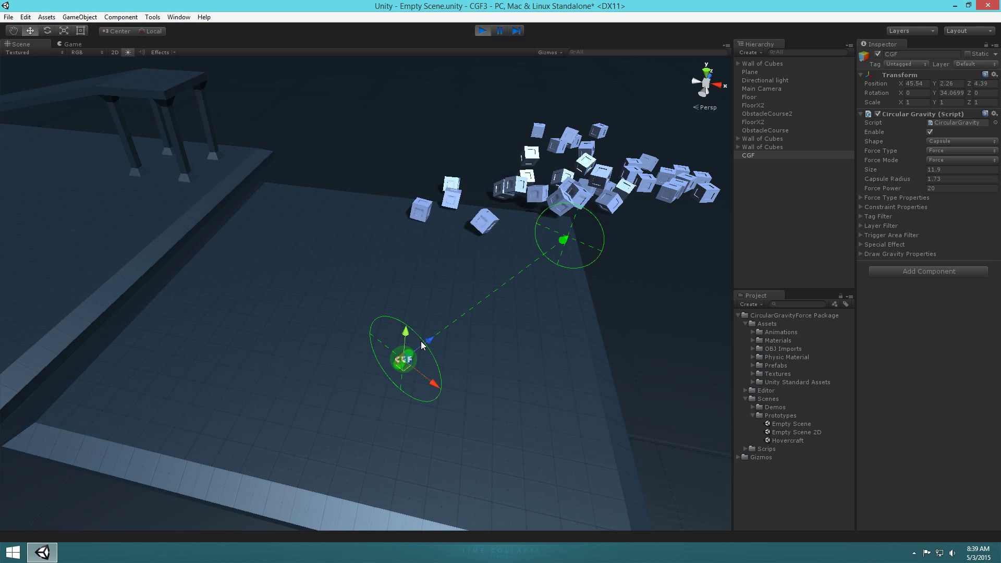
key("e")
left_click_drag(406, 336, 388, 351)
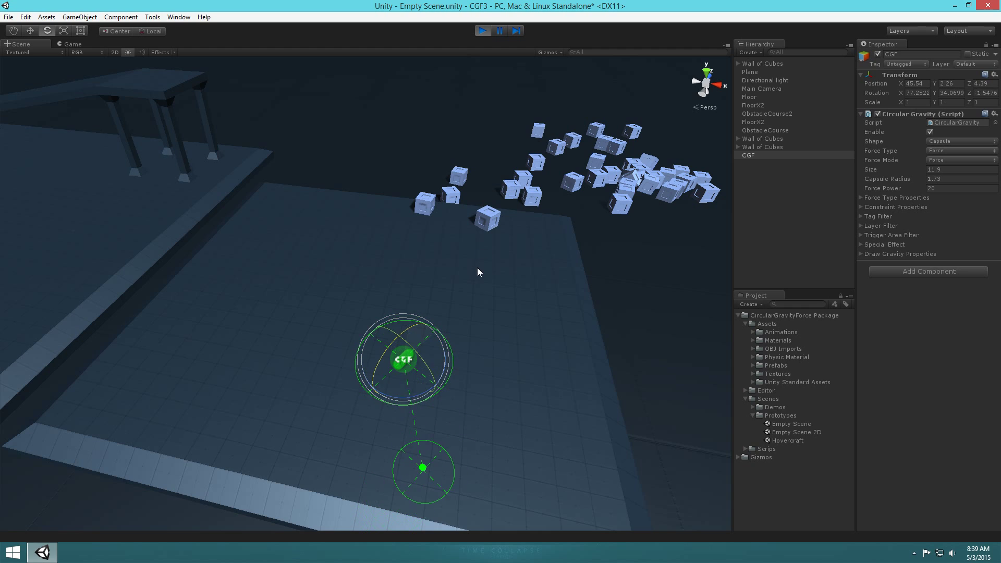
left_click_drag(409, 360, 131, 236)
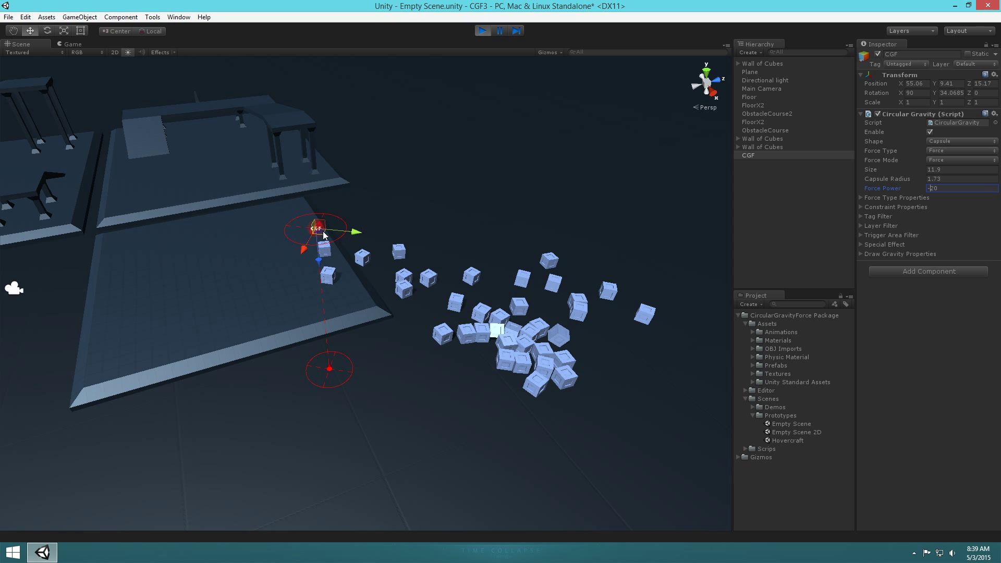
left_click_drag(561, 232, 605, 241)
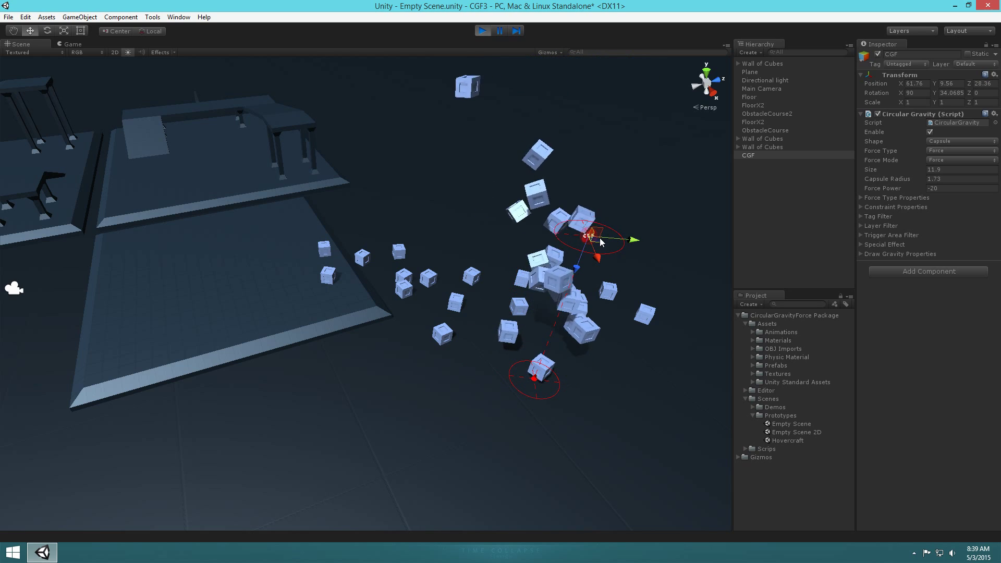
Step: Set the CGF's Capsule Radius to 10 during play and examine its effect on the surrounding cubes
left_click(952, 169)
type("50")
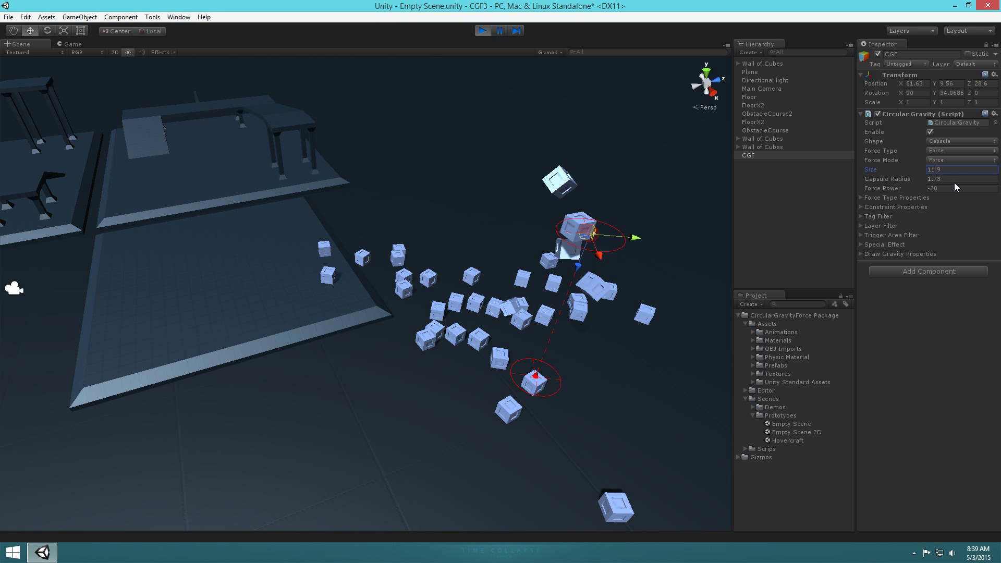
left_click(948, 179)
type("10")
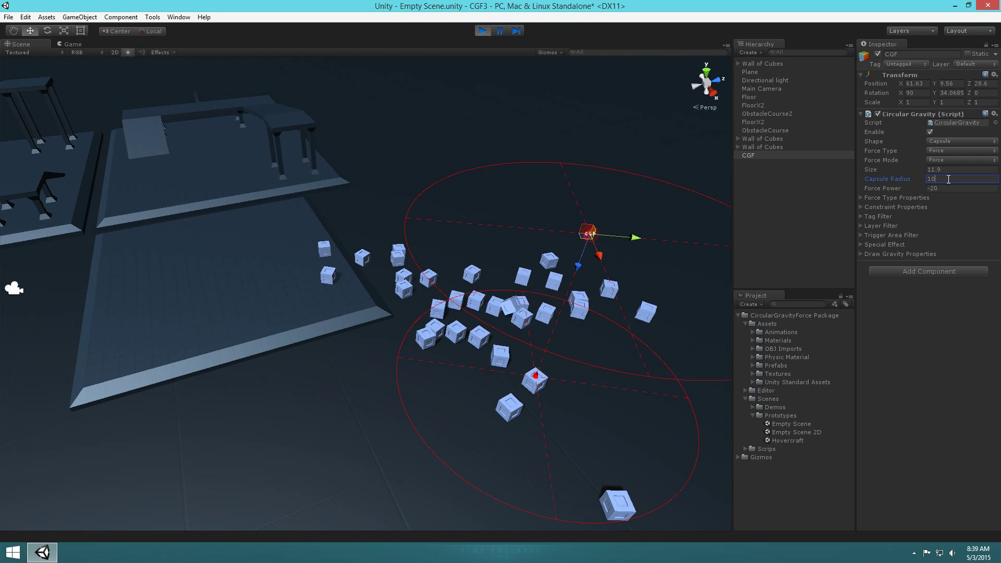
left_click_drag(546, 221, 509, 297, "alt")
left_click_drag(512, 347, 507, 413, "alt")
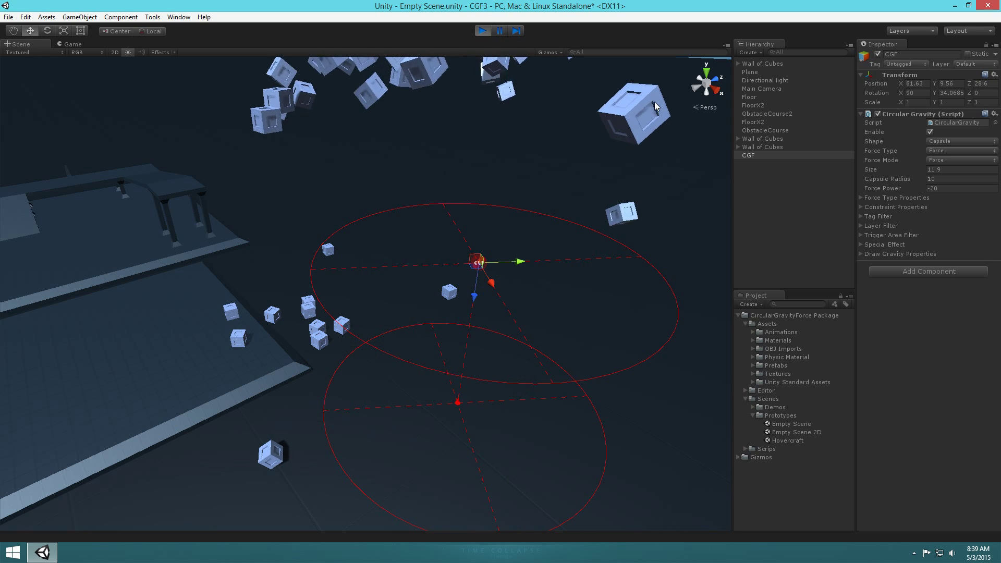
Step: Set the CGF's Force Mode to Acceleration during play and move it to about X 61.8, Z 30.91
left_click(949, 160)
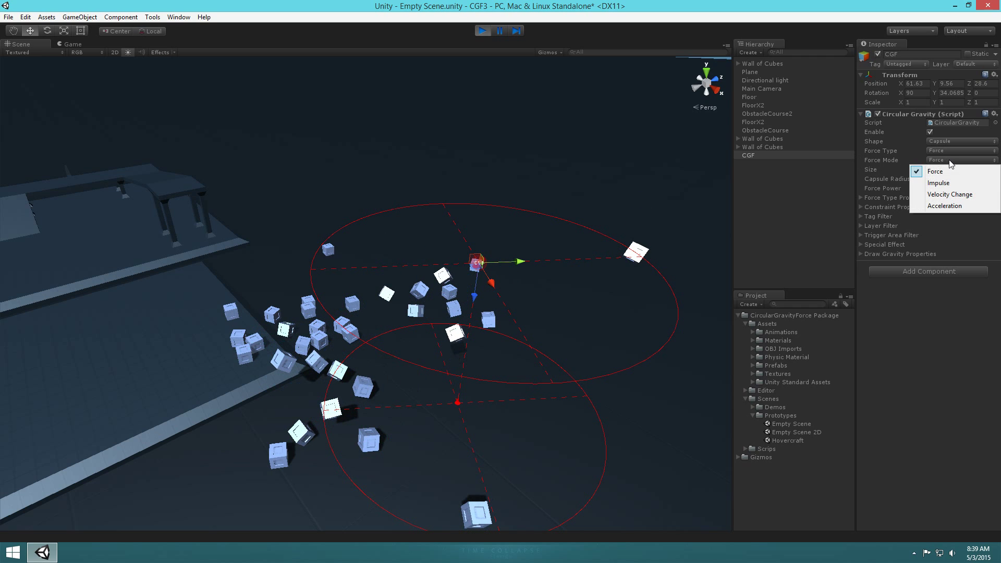
left_click(941, 207)
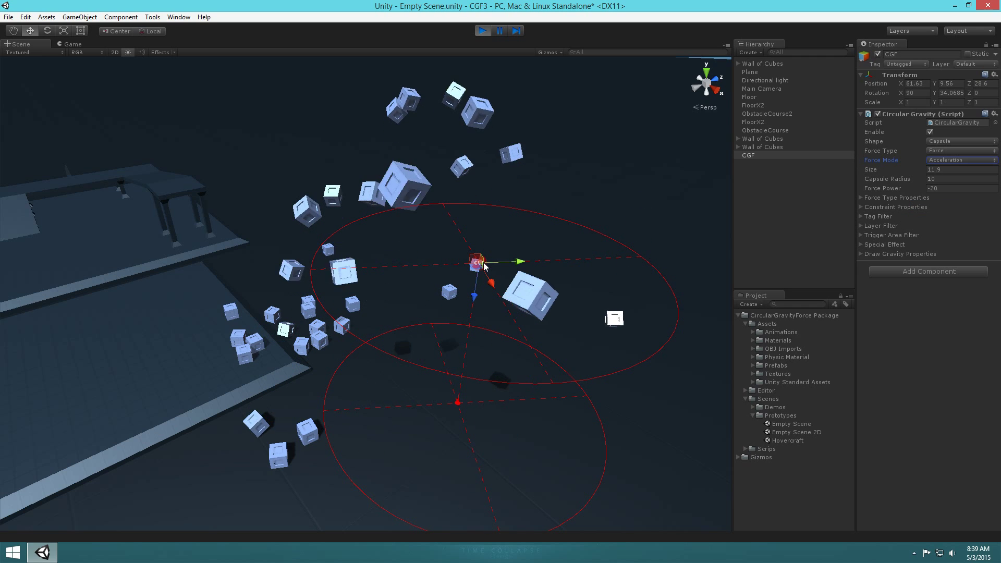
left_click_drag(475, 263, 540, 264)
Step: Switch the CGF's Force Mode to Impulse, move it across the remaining cubes, and stop the simulation
left_click(962, 160)
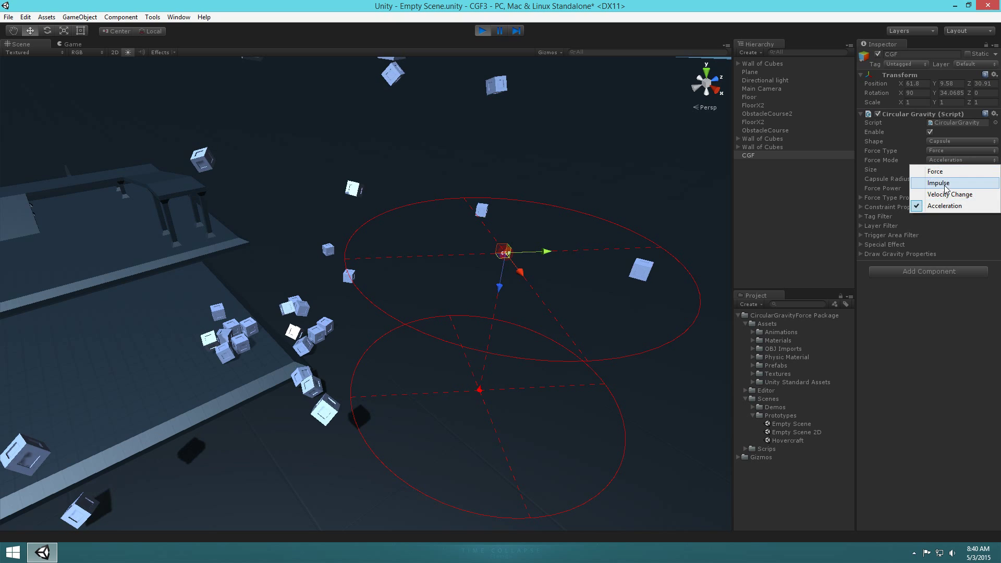
left_click(946, 183)
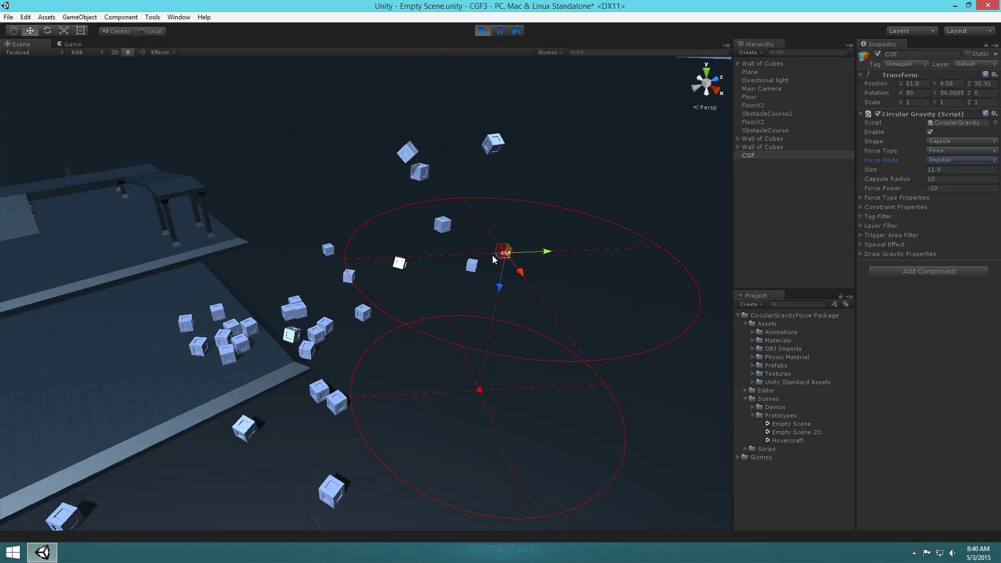
left_click_drag(499, 259, 281, 269)
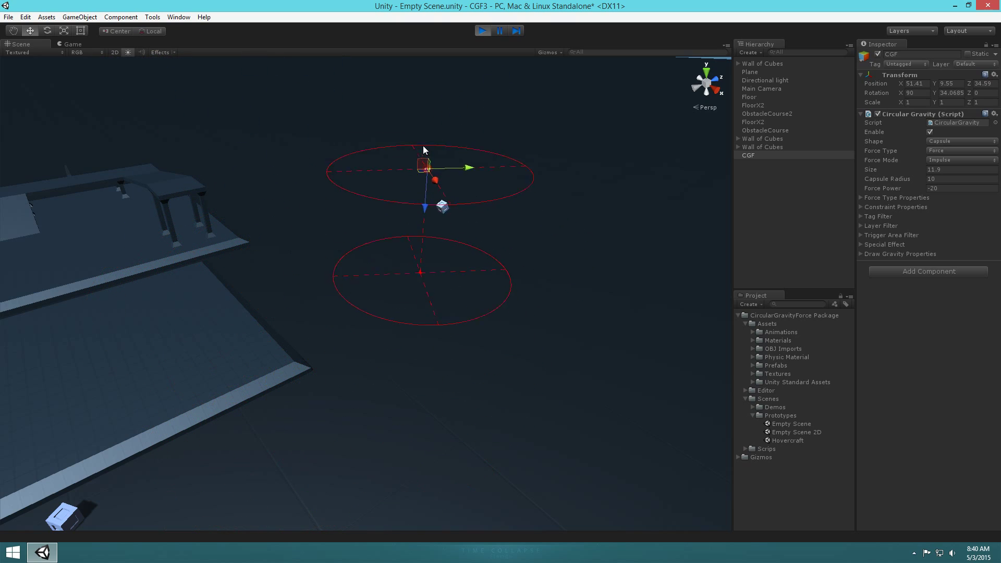
left_click_drag(423, 150, 233, 285)
left_click(483, 30)
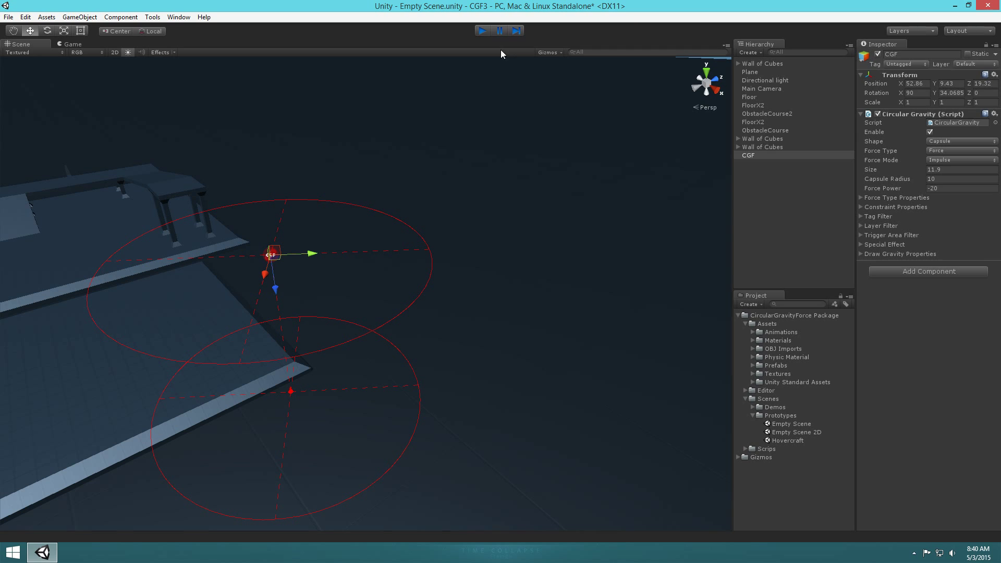
Step: Set the CGF's Shape to Ray Cast
left_click_drag(499, 261, 470, 250, "alt")
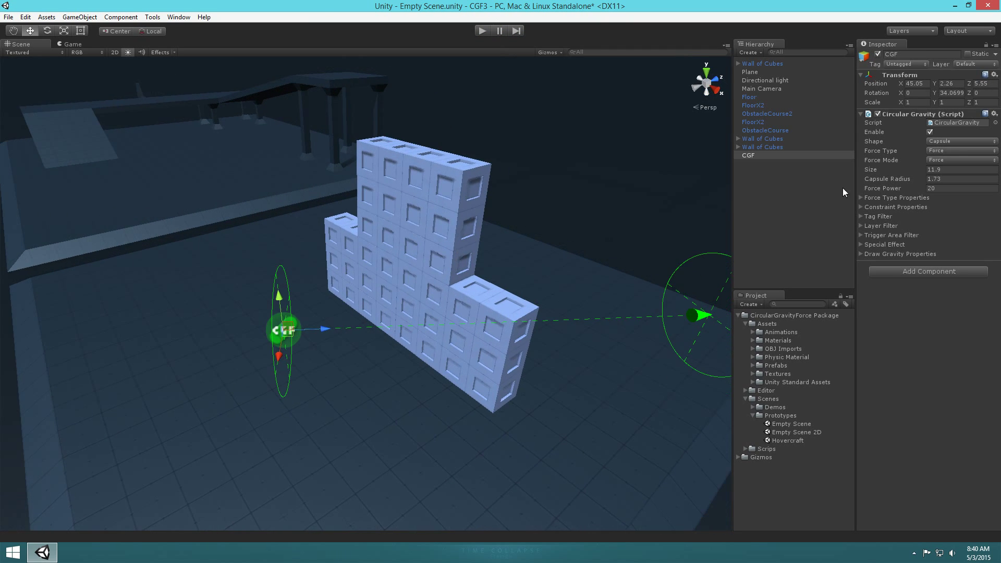
left_click(958, 141)
left_click(958, 176)
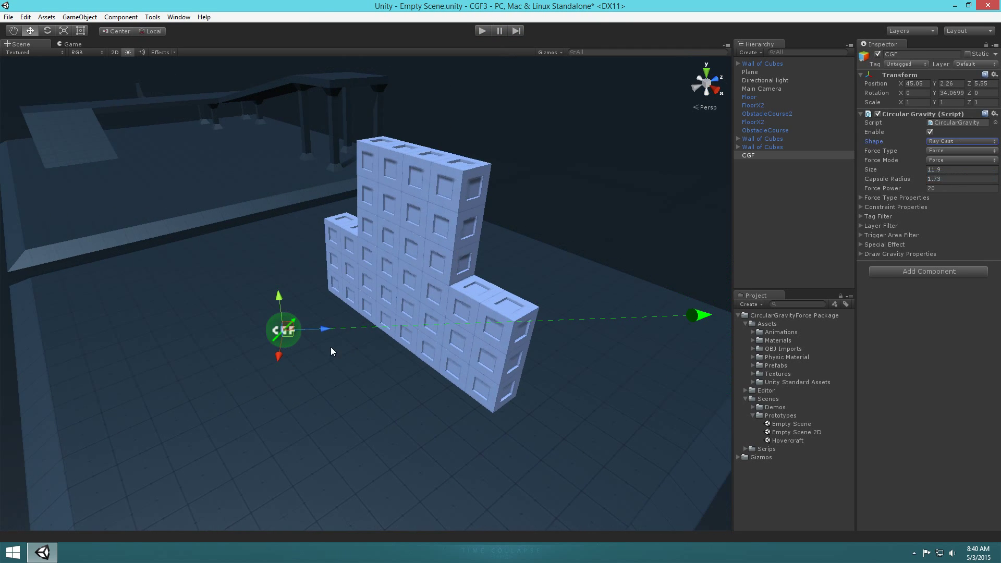
Step: Move the CGF to about X 47.03, Z 5.77 and rotate its ray to about 0.78° on Y, aiming at the cube wall
left_click_drag(330, 346, 443, 362, "alt")
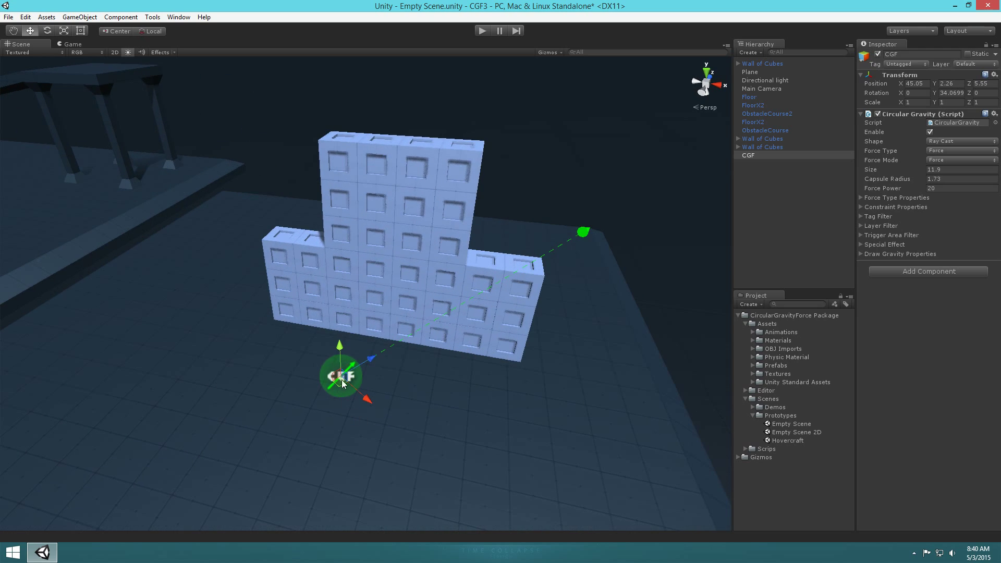
left_click_drag(472, 400, 434, 398)
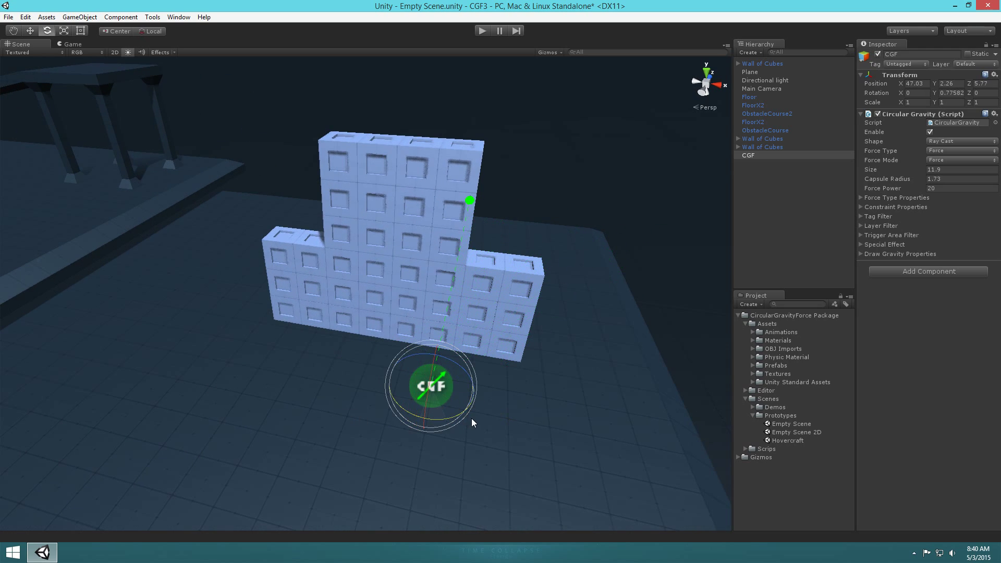
Step: Run the simulation with Force Power 50 and sweep the CGF's ray across the wall to about X 44.02, Y 3.09
left_click(476, 31)
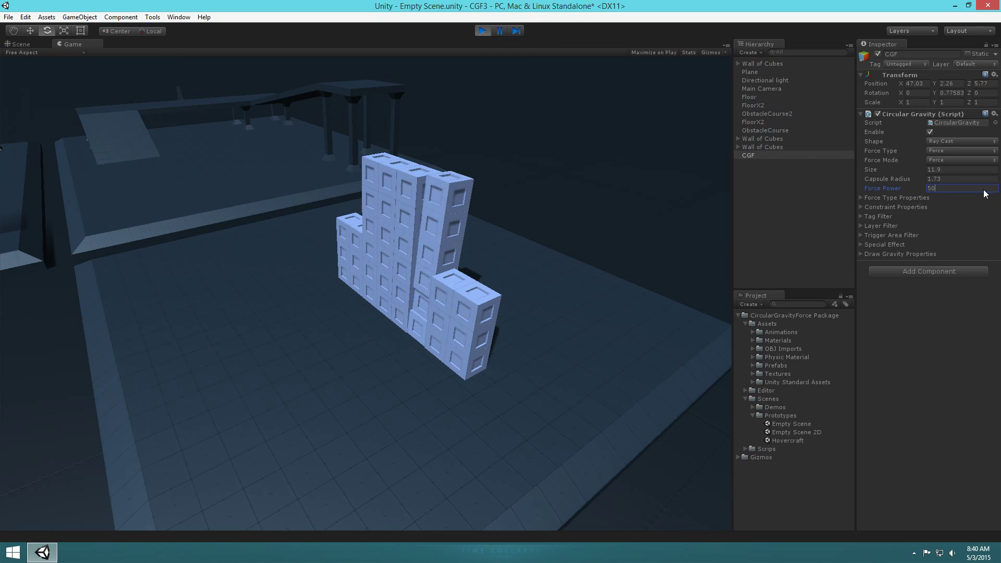
left_click(18, 43)
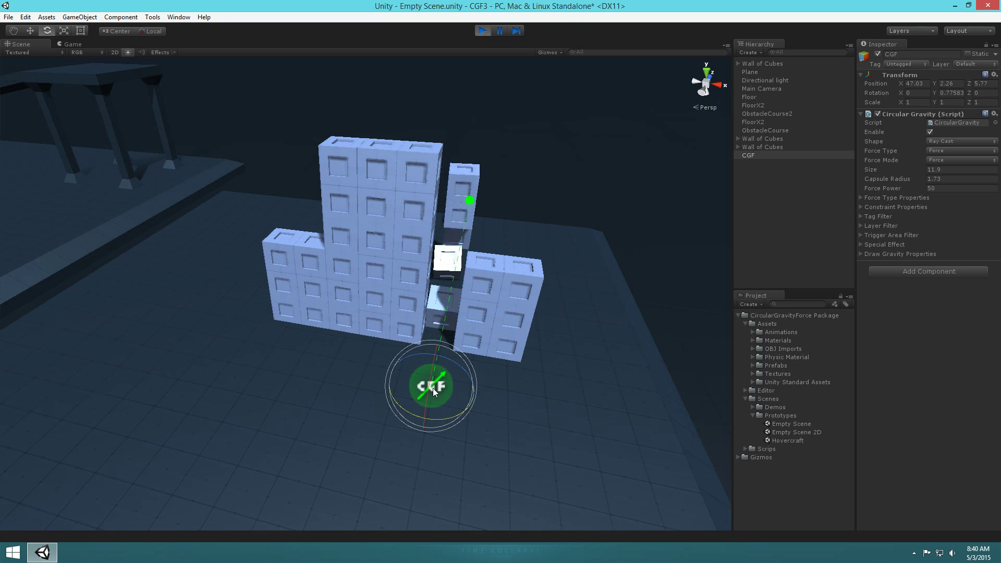
left_click_drag(420, 337, 305, 335)
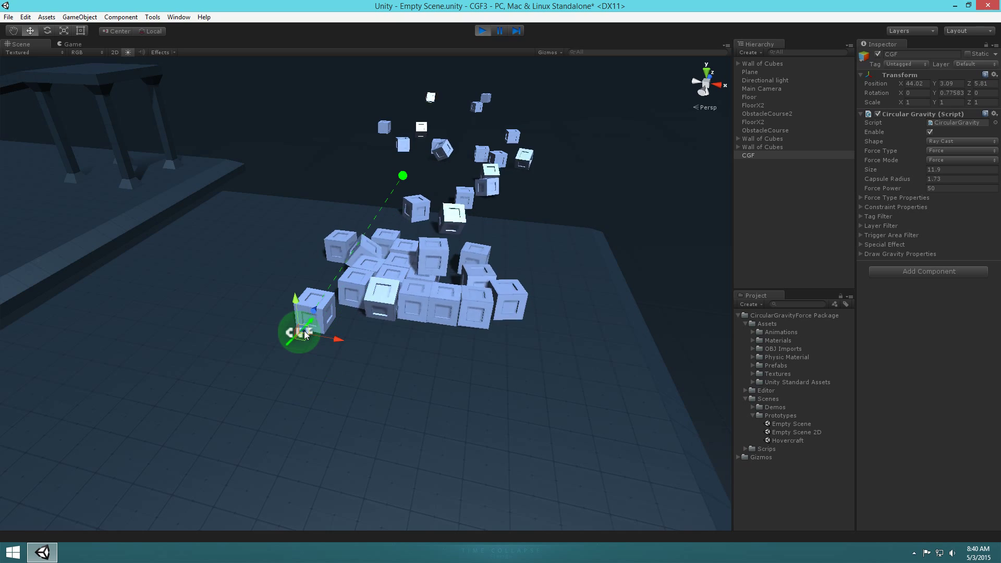
Step: Set the CGF's Force Power to -50 during play, sweep the ray through the fallen cubes, and stop the simulation
left_click(960, 189)
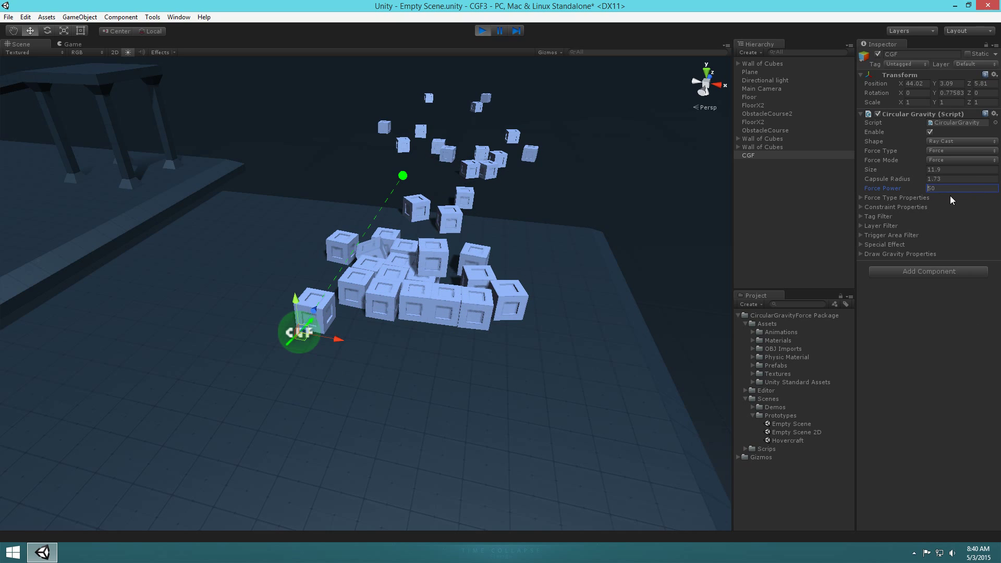
type("-")
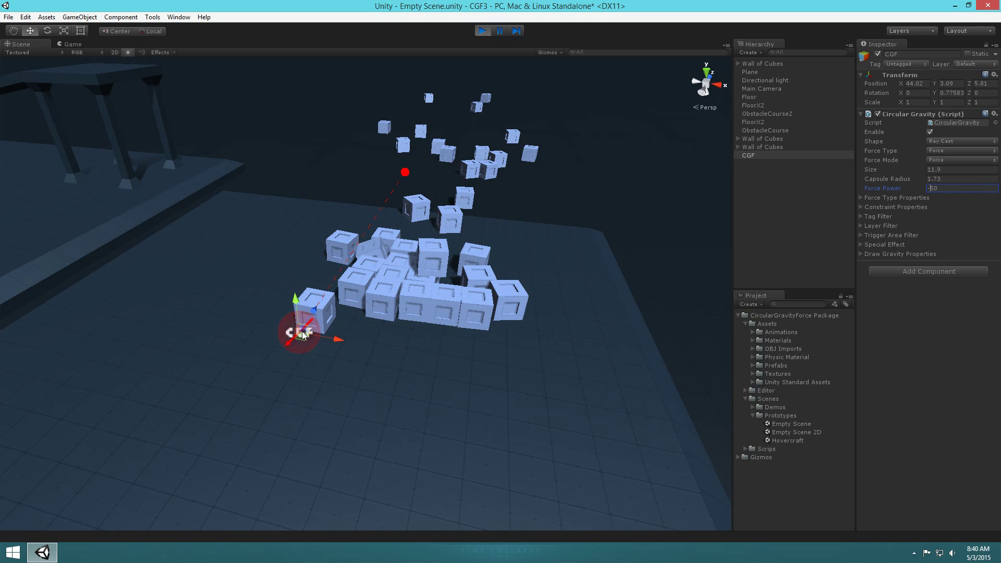
left_click_drag(302, 335, 375, 434)
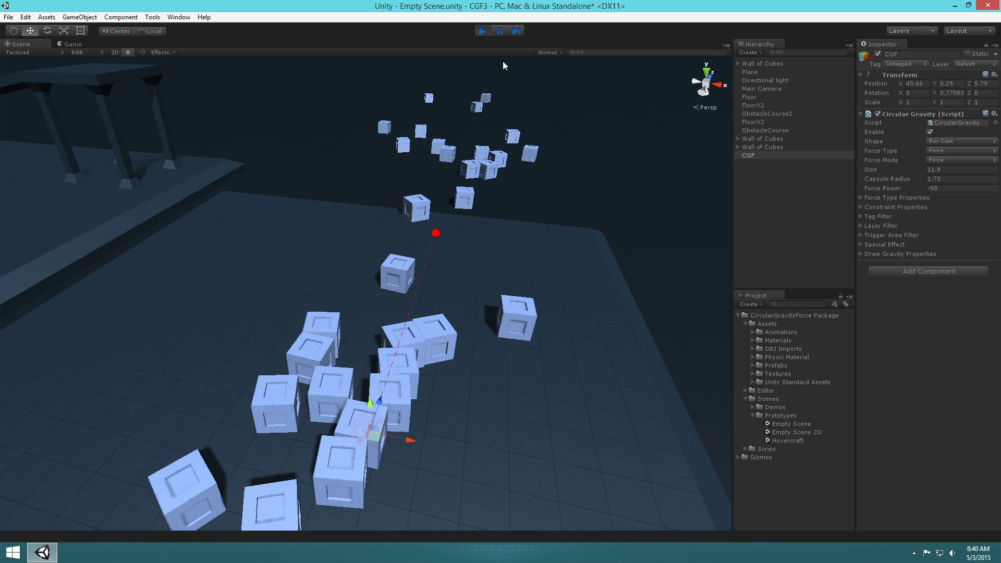
left_click(482, 31)
Step: Set the CGF's Shape to Sphere and its Size to 5
left_click_drag(505, 312, 437, 324, "alt")
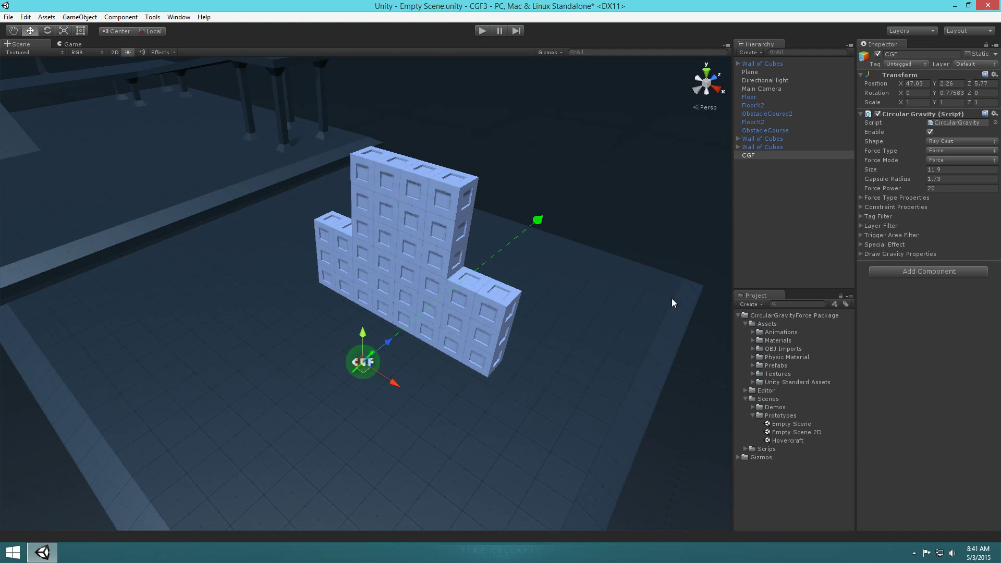
left_click(959, 143)
left_click(952, 151)
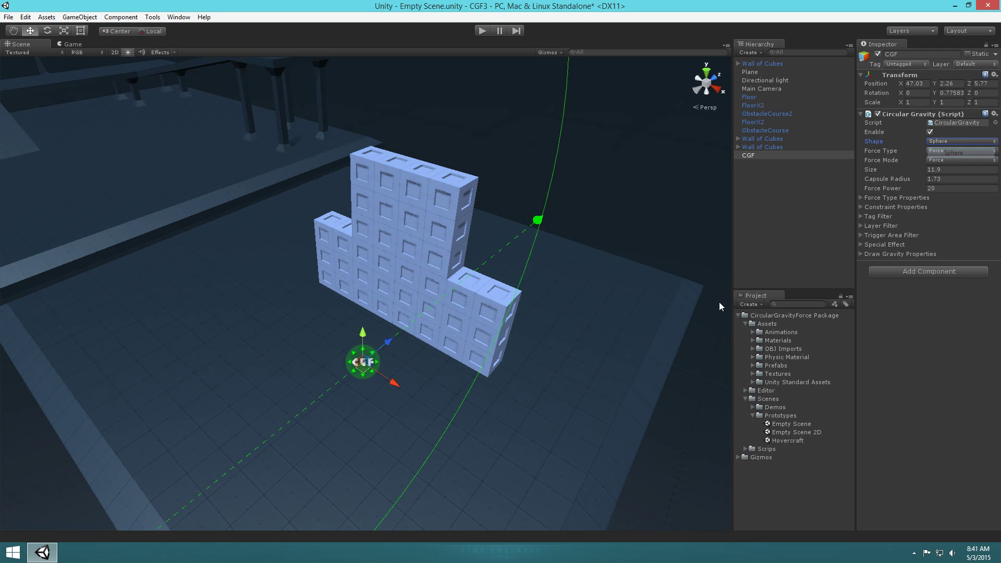
key("f")
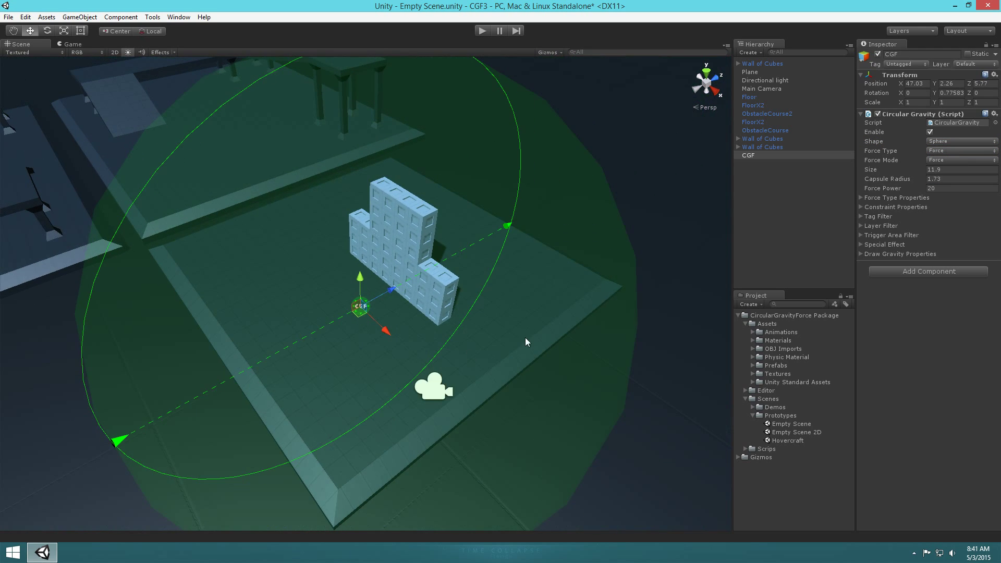
type("5")
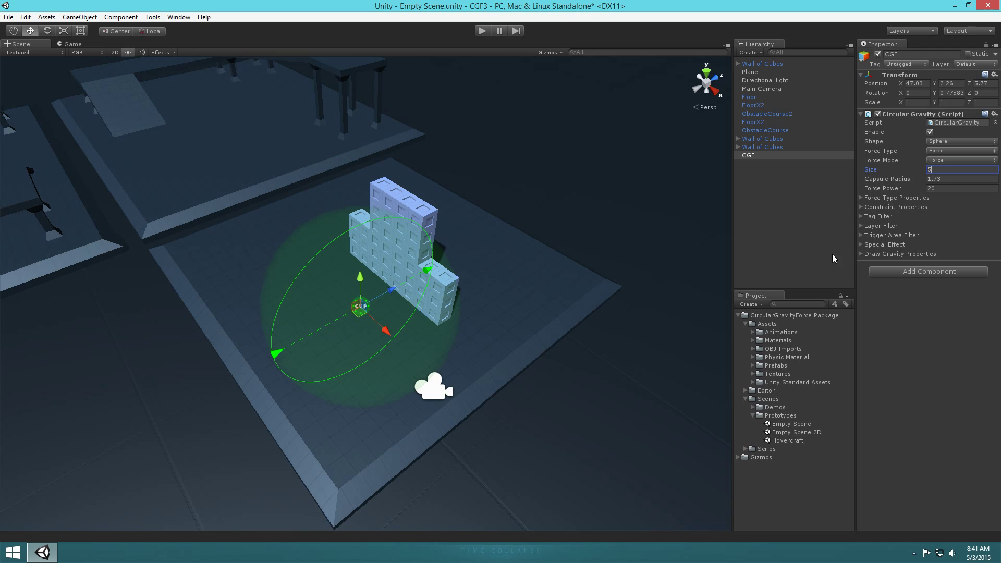
scroll(417, 334, "up", 5)
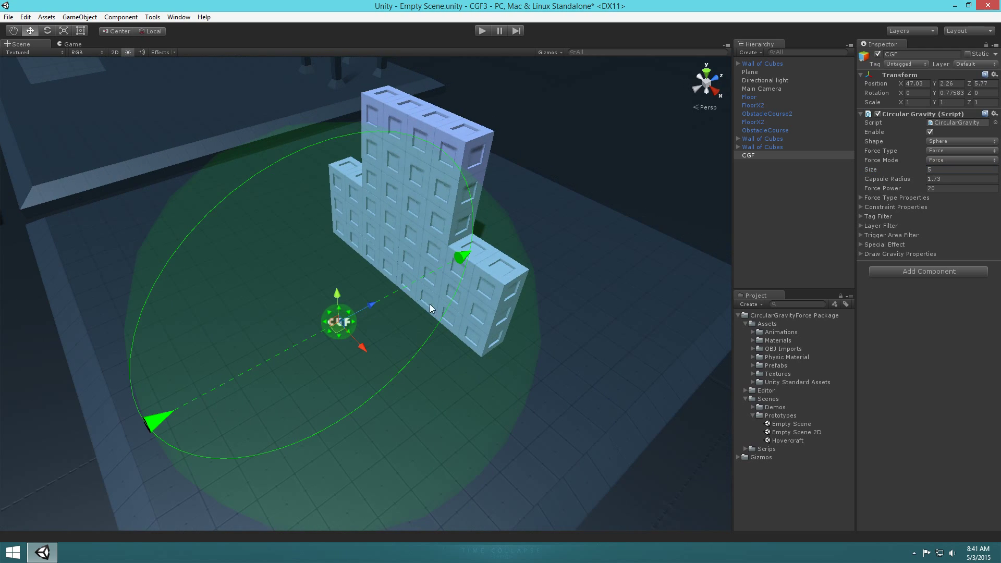
Step: Set the CGF's Force Type to Torque and move it against the cube wall at about X 45.52, Z 8.57
left_click_drag(342, 335, 406, 266)
left_click(943, 158)
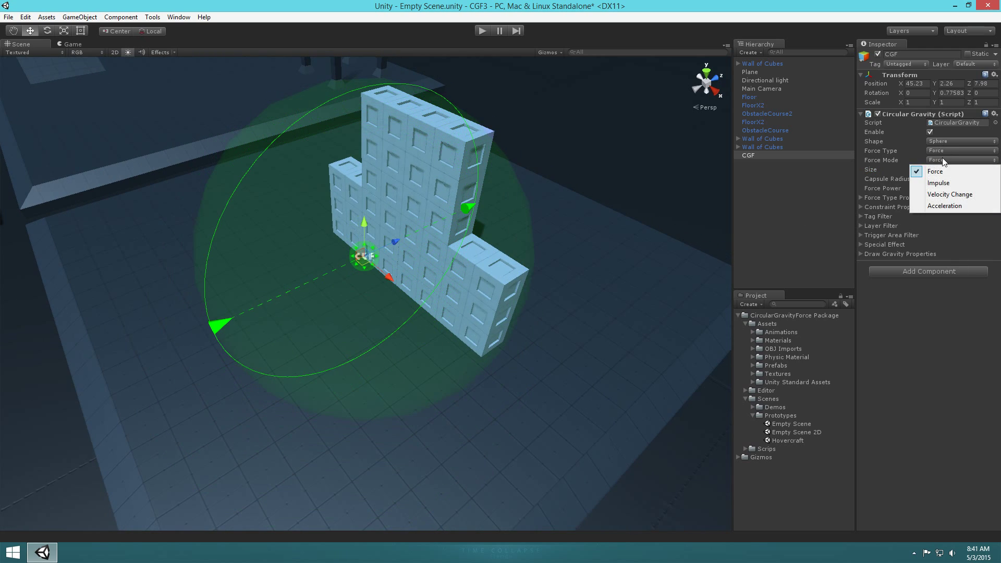
left_click(943, 150)
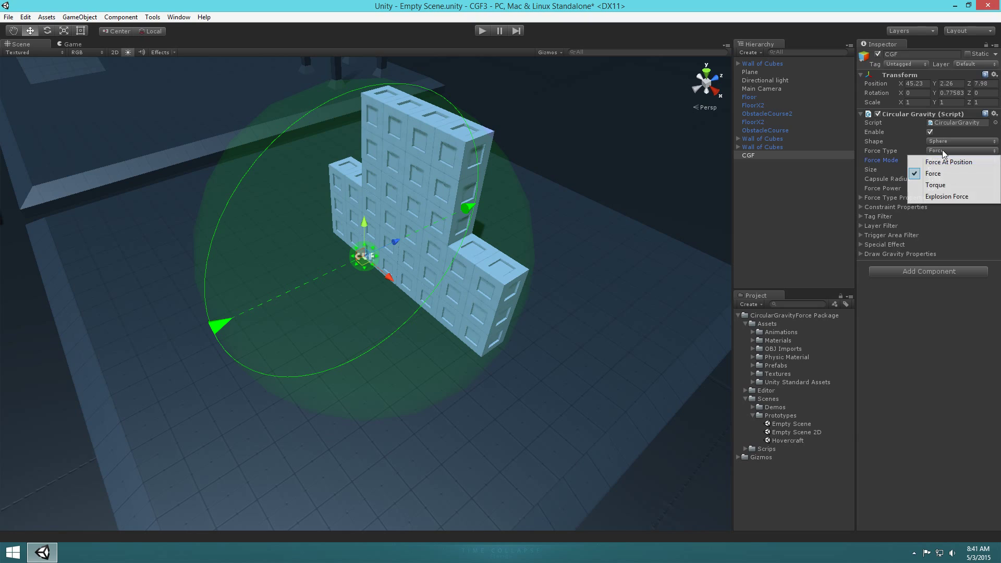
left_click(944, 186)
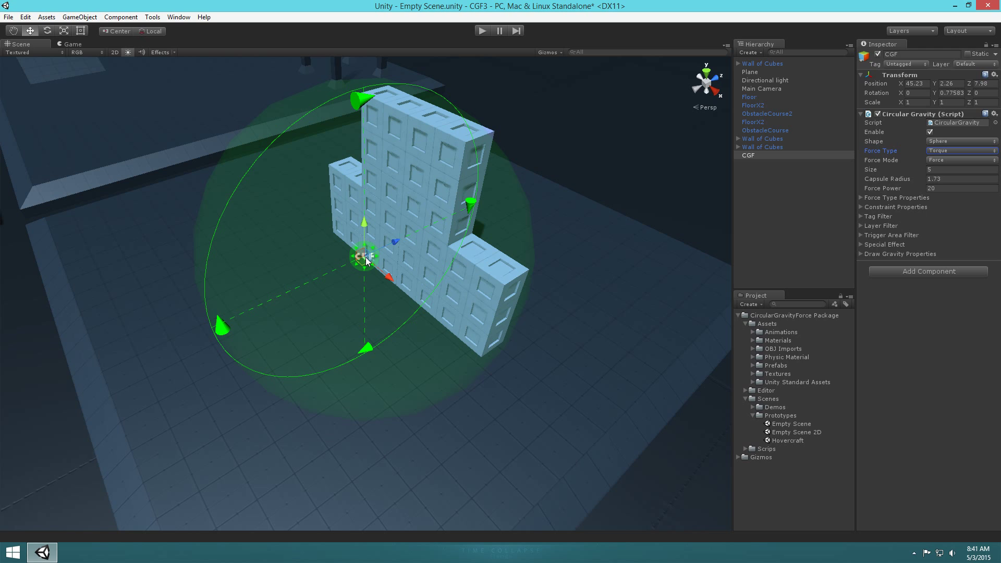
left_click_drag(361, 267, 382, 266)
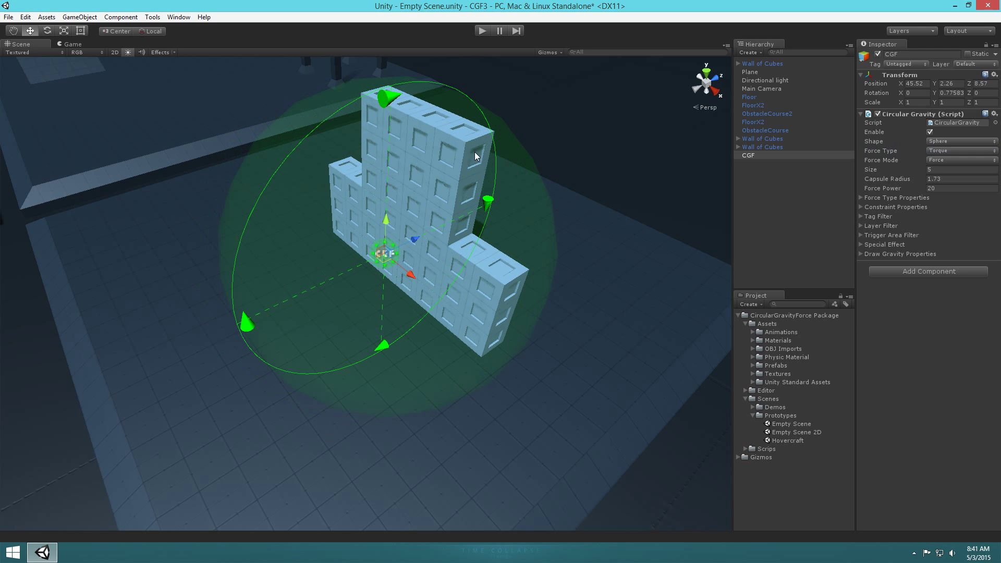
Step: Run the simulation and move the torque CGF to about X 45.58, Z 11.65 in the Scene view
left_click_drag(475, 152, 363, 202, "alt")
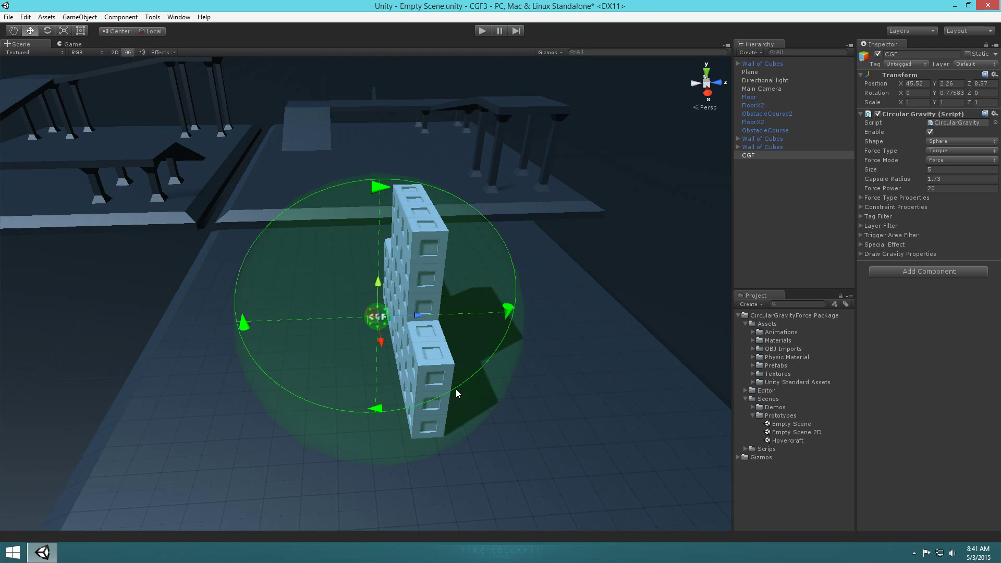
left_click_drag(356, 391, 447, 295, "alt")
left_click(479, 32)
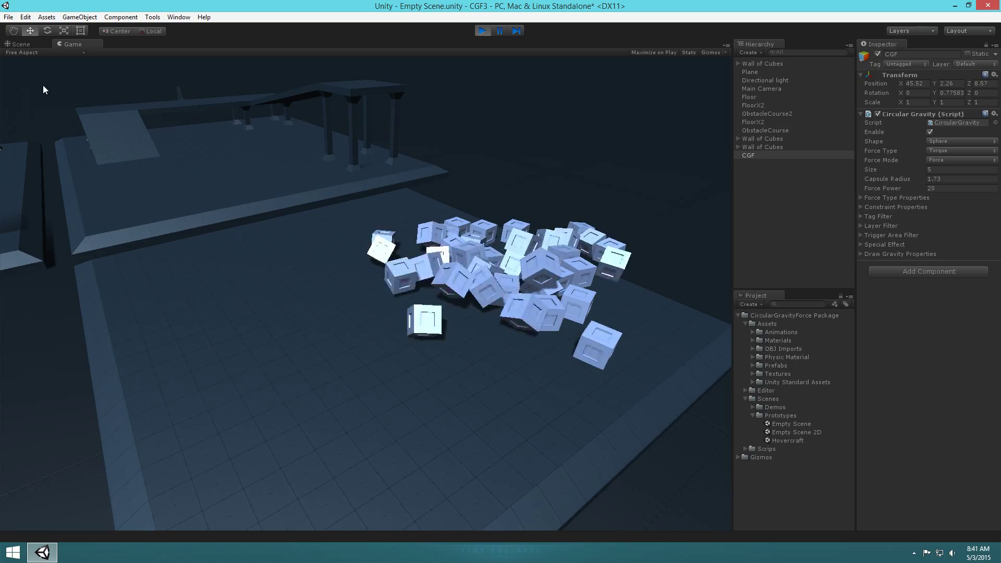
left_click(23, 44)
left_click_drag(358, 297, 395, 338)
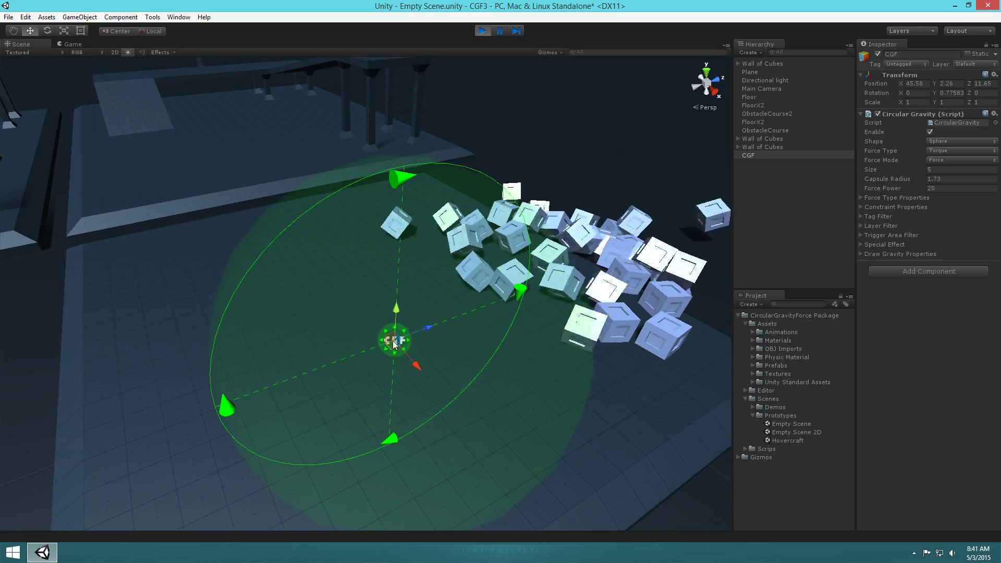
Step: Rotate the CGF to about 243° on Y during play and move it through the cubes to about X 47.12, Z 11.44
key("e")
middle_click_drag(402, 389, 348, 372)
left_click_drag(358, 339, 292, 360)
key("w")
left_click_drag(370, 323, 251, 228)
key("e")
key("w")
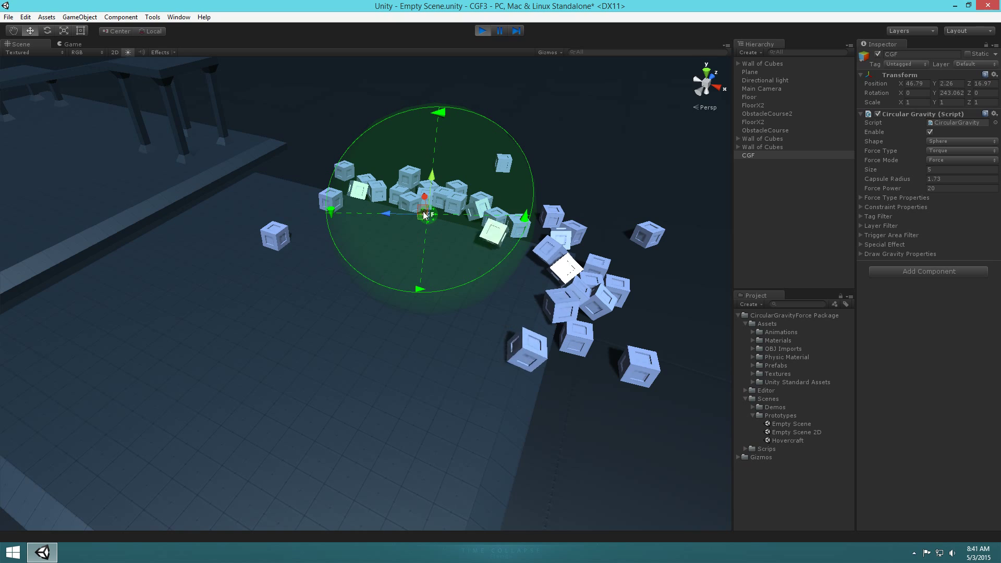
left_click_drag(413, 218, 369, 281)
Step: Set the CGF's Force Power to -20 during play and move it over the distant cubes at about X 42.1, Z 24.25
left_click(940, 189)
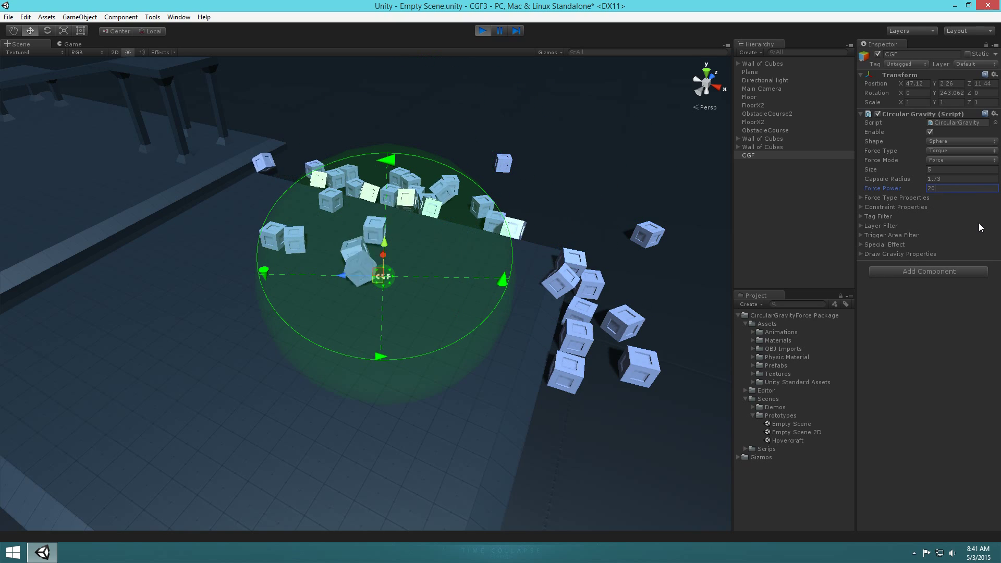
key("Home")
type("-")
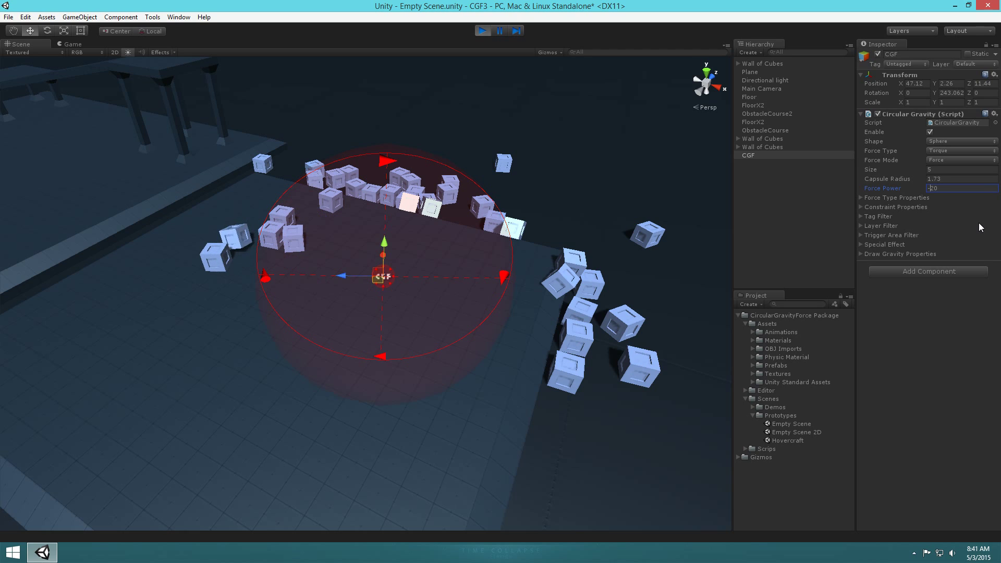
left_click_drag(377, 281, 385, 147)
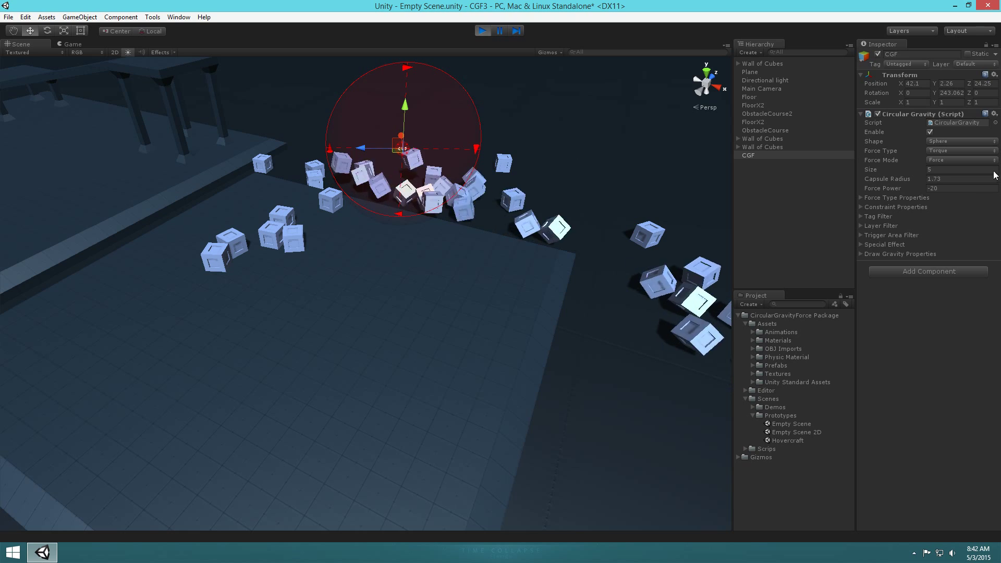
Step: Set the Force Power to 20, move the CGF to about X 46.88, Z 10.1, and stop the simulation
left_click(972, 189)
key("Delete")
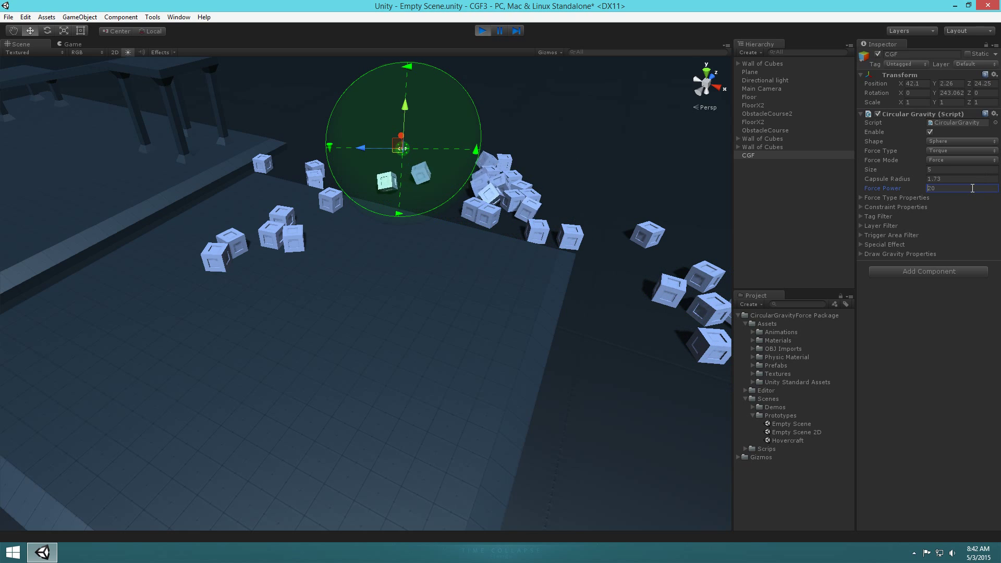
left_click_drag(386, 153, 347, 298)
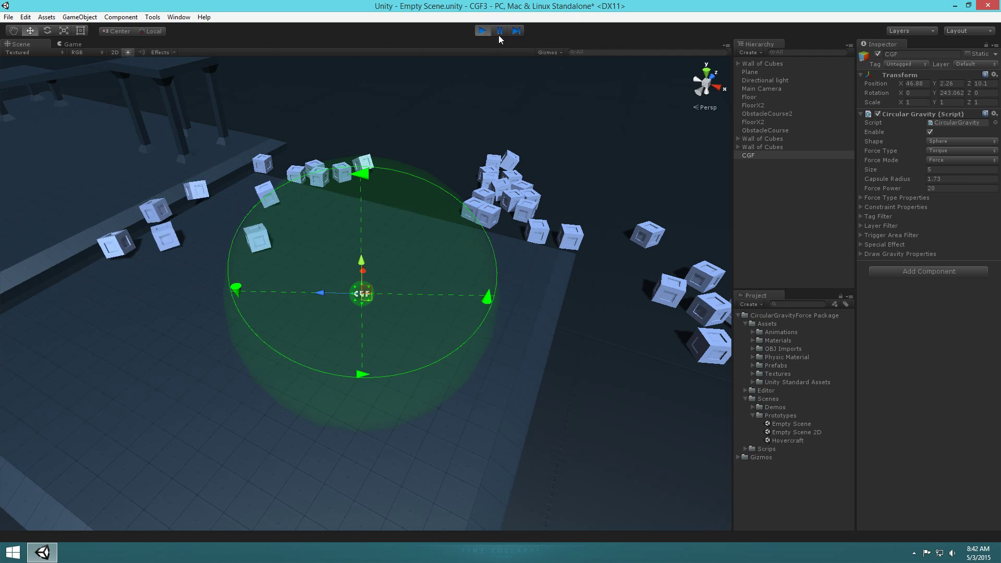
left_click(482, 32)
Step: Rotate the CGF to about 93.4° on Z and move it into the wall at about X 45.42, Y 2.25, Z 9.67
key("e")
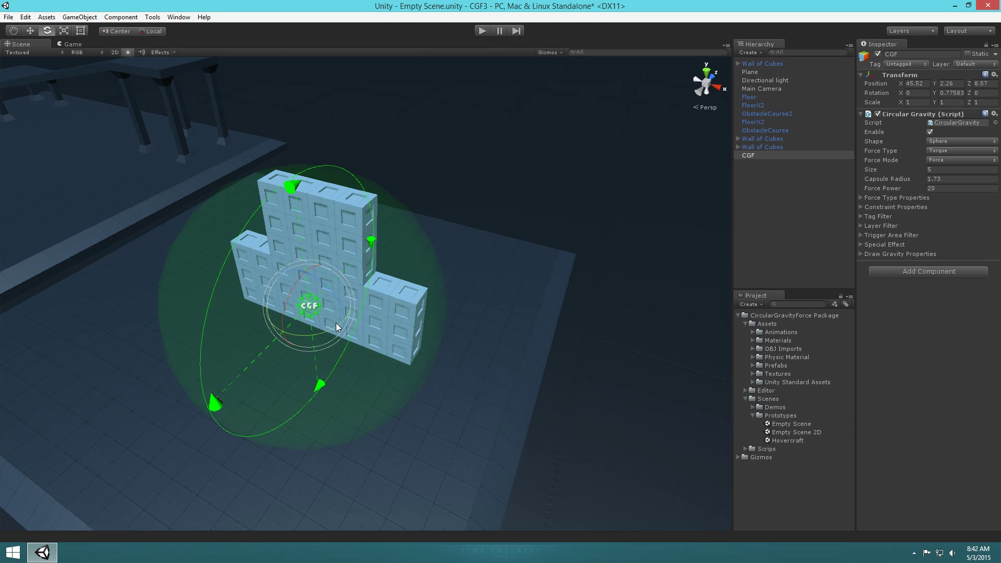
left_click_drag(338, 304, 228, 235)
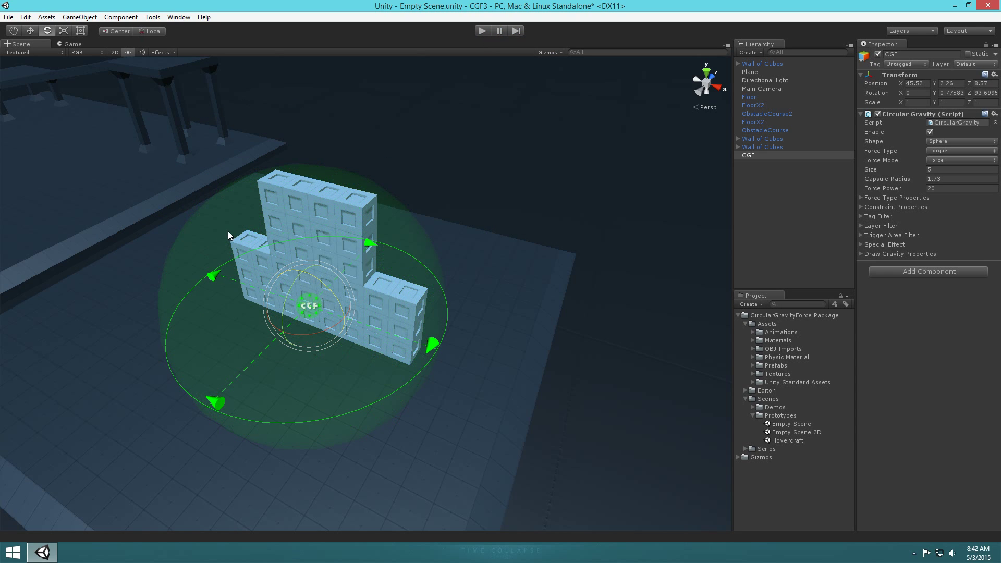
key("w")
right_click_drag(451, 354, 416, 393)
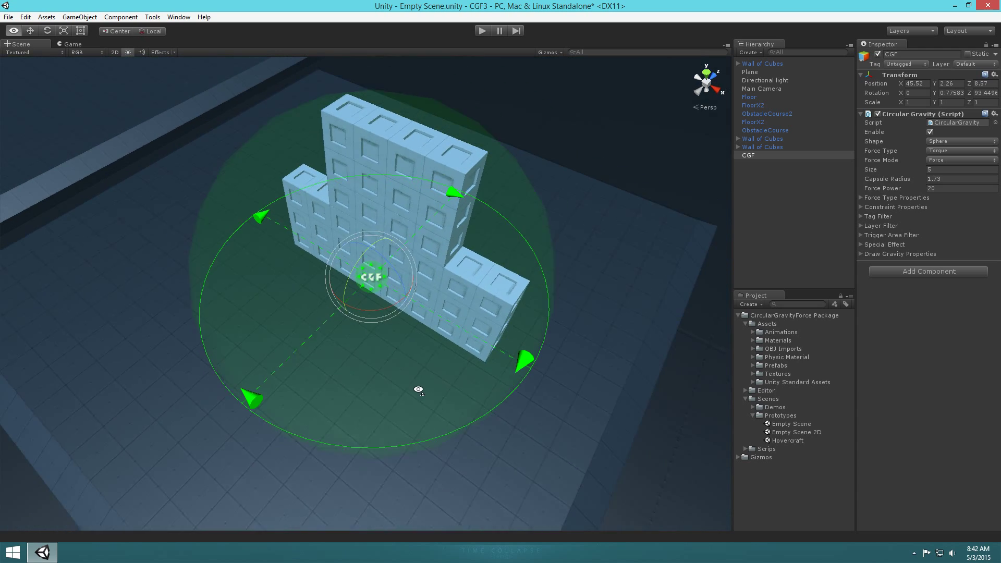
scroll(385, 301, "up", 3)
left_click_drag(372, 286, 390, 264)
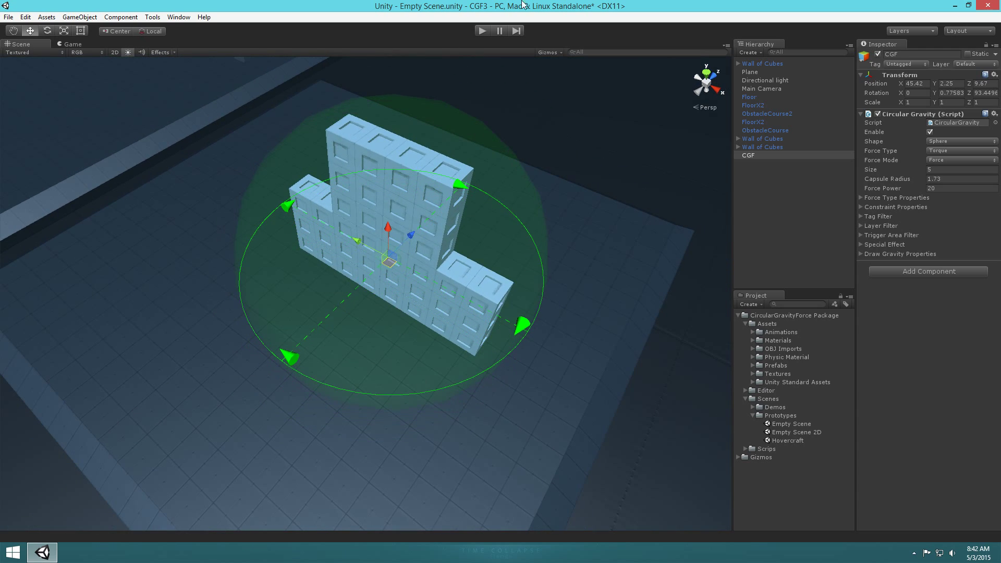
Step: Test the rotated torque in play, lower the CGF to about Y 2.01, and run the test again before stopping it
left_click(482, 31)
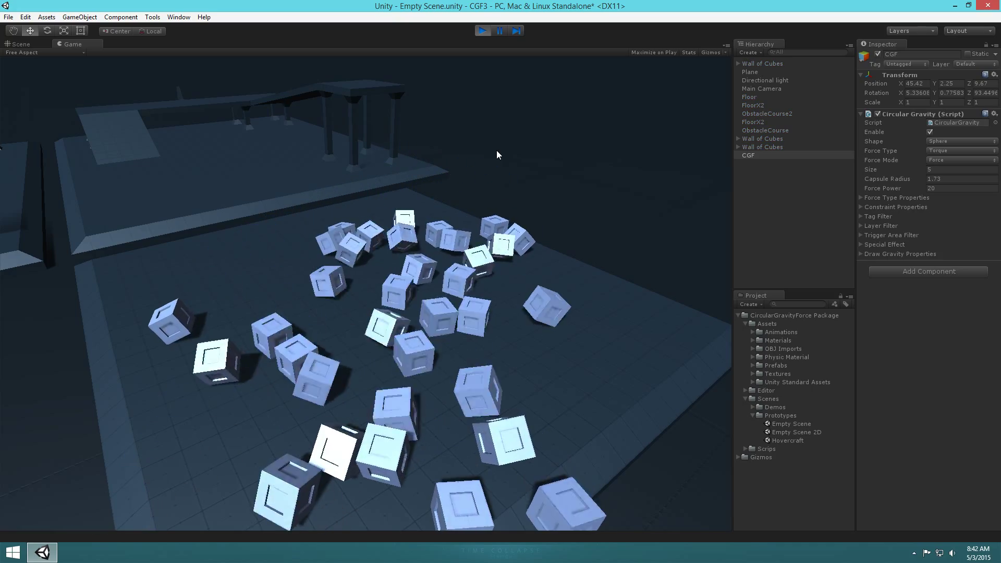
left_click(482, 31)
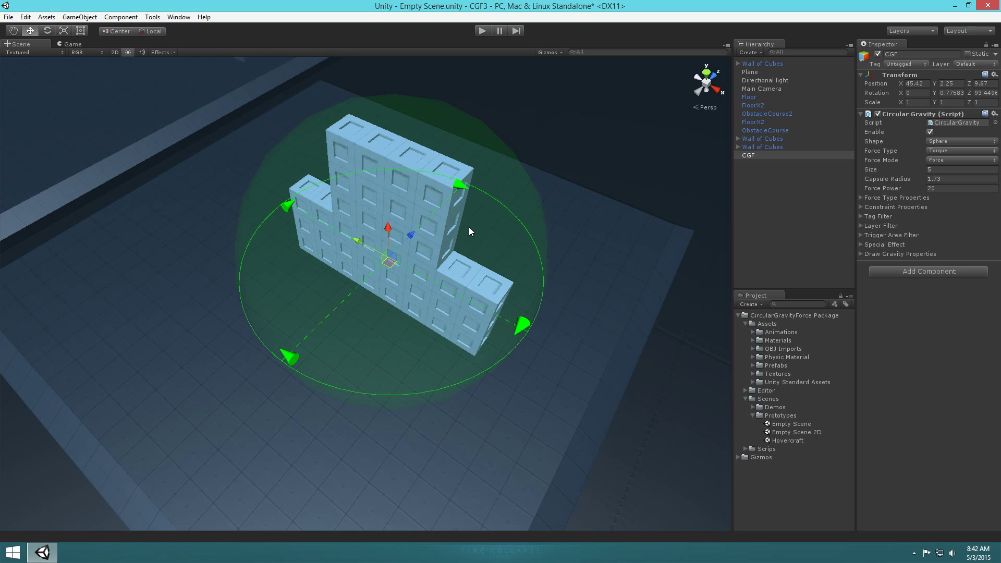
mouse_move(387, 233)
left_mouse_down()
mouse_move(388, 250)
mouse_move(388, 239)
left_mouse_up()
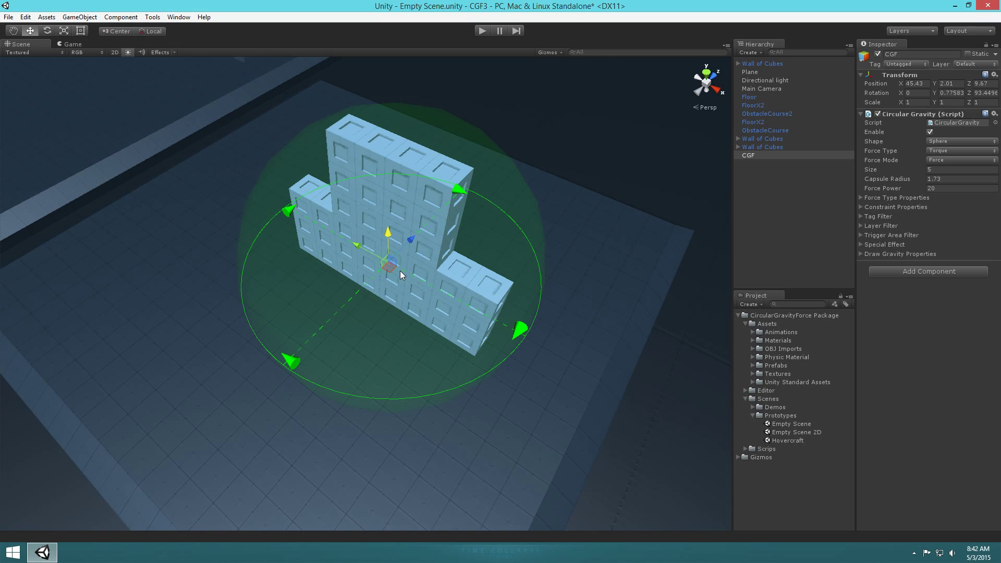
left_click(482, 30)
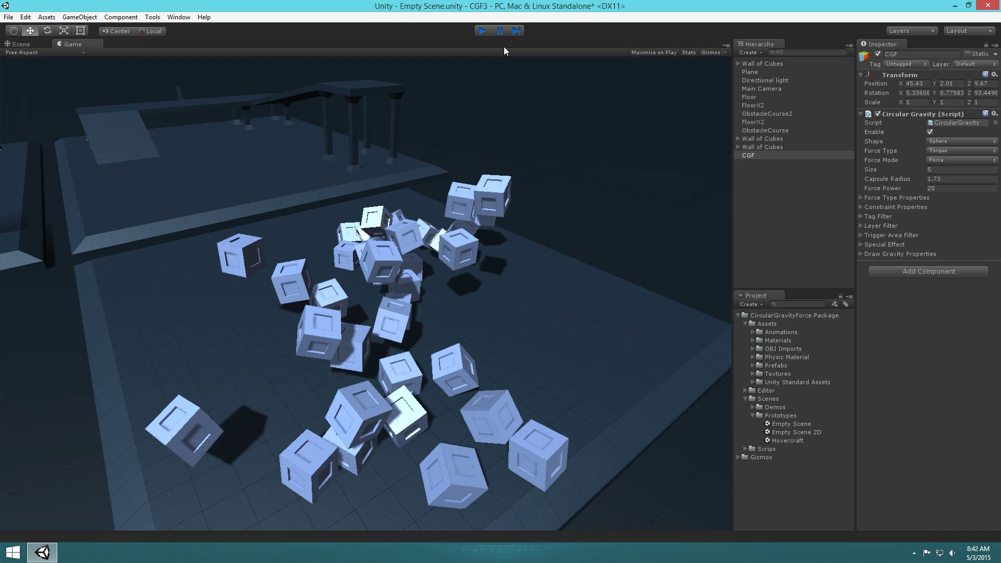
key("ctrl+p")
Step: Set the CGF's Shape to Ray Cast
left_click(948, 142)
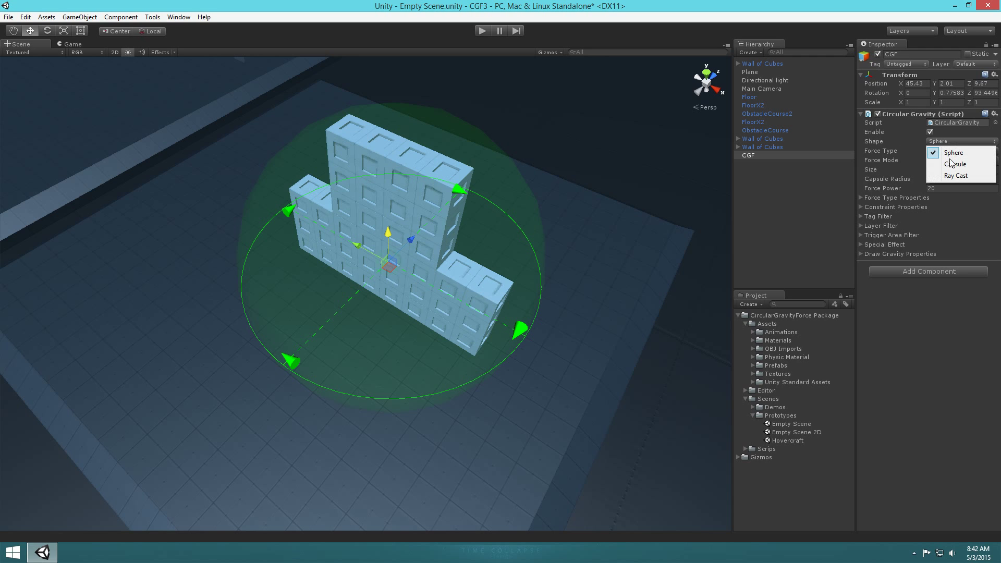
left_click(949, 176)
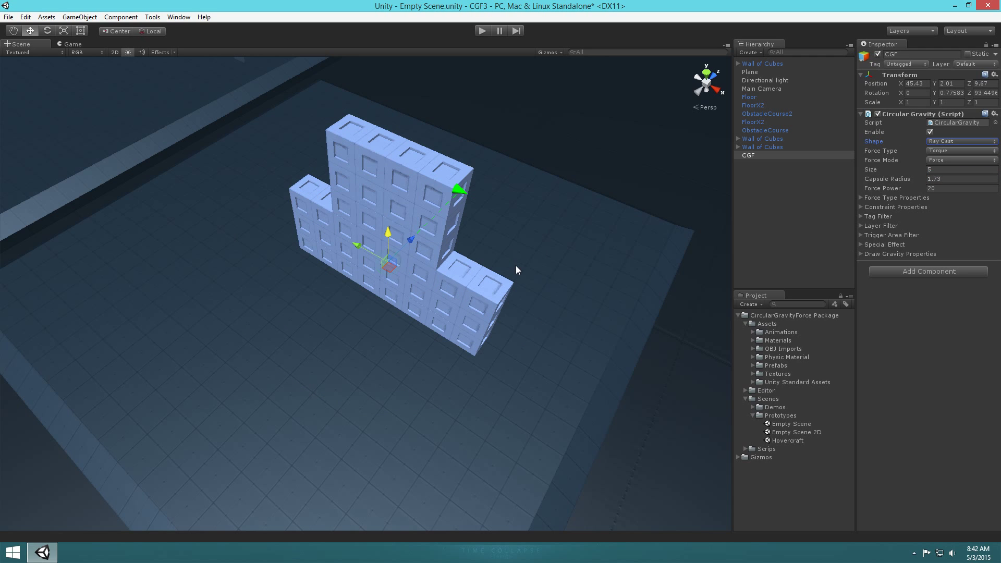
Step: Pull one cube out of the wall and place it on the open floor at about X -9.34, Y -0.22, Z -3.73
left_click_drag(516, 269, 340, 240, "alt")
left_click(523, 376)
left_click_drag(409, 284, 409, 326)
left_click_drag(412, 284, 385, 346)
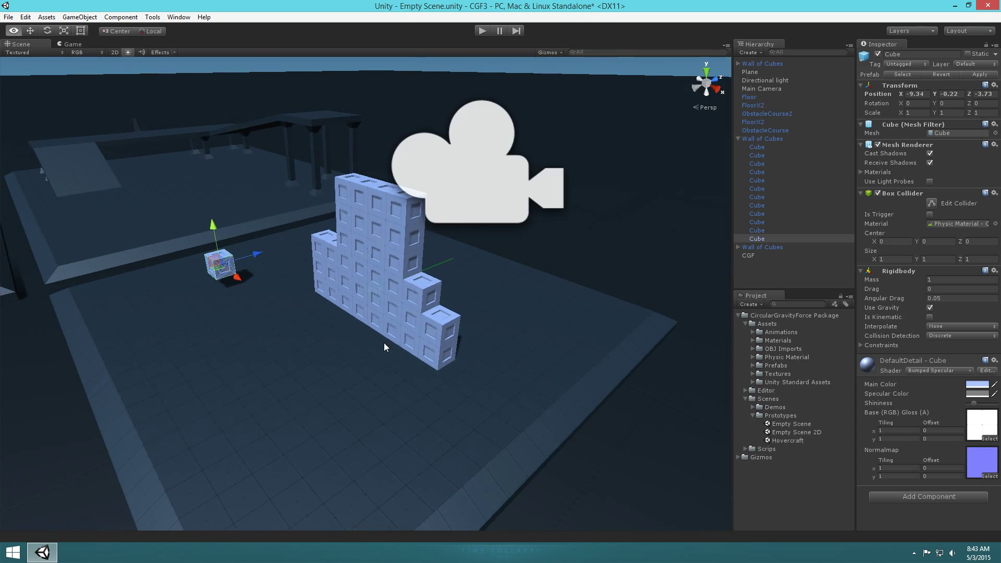
Step: Move the CGF next to the single cube at about X 38.03, Y 1.54, Z 3.64 and align the Main Camera with the current view
left_click(748, 255)
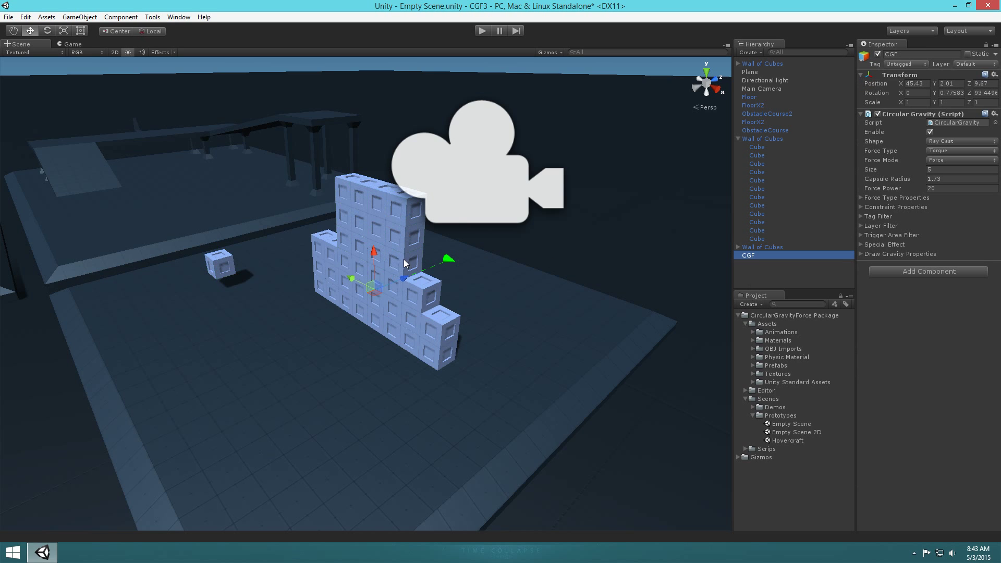
left_click_drag(378, 298, 440, 293)
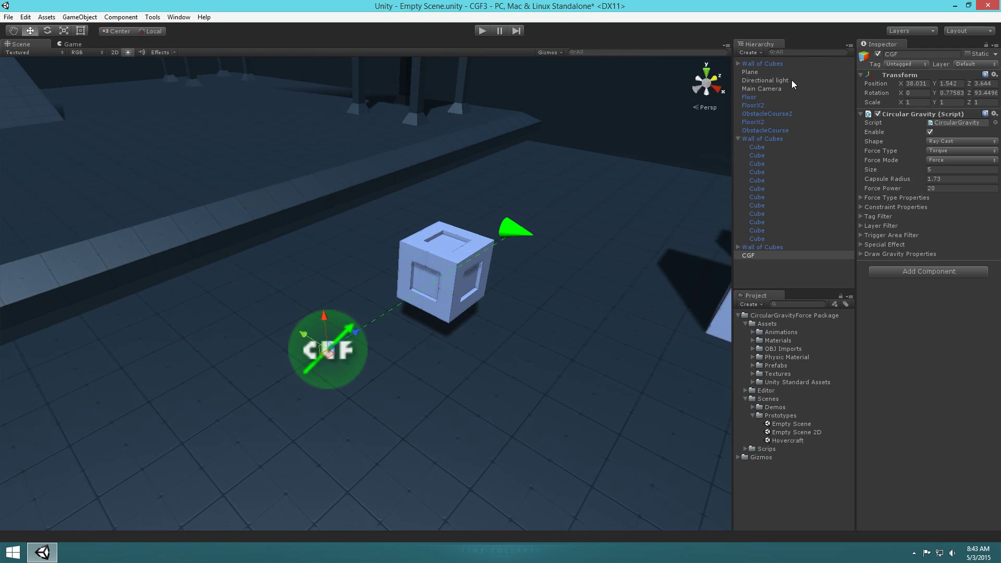
left_click(768, 88)
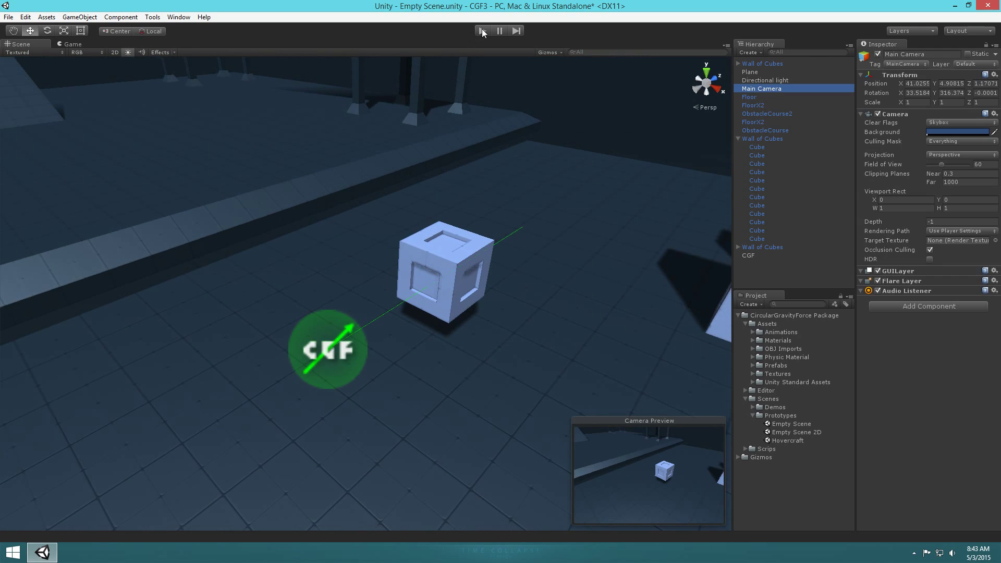
Step: Start the simulation and move the CGF in the scene around the single cube to about X 38.96, Y 1.15, Z 4.15
left_click(482, 30)
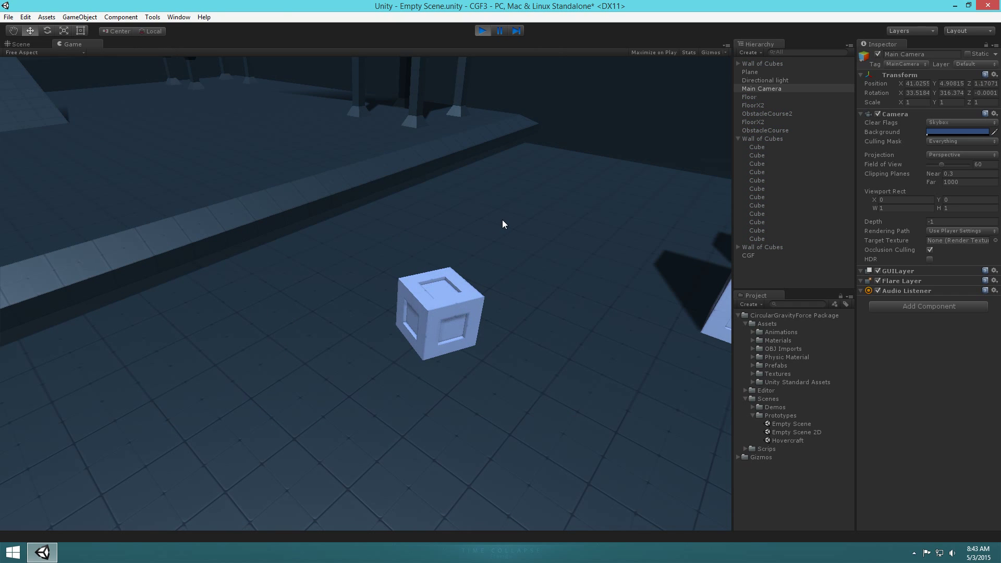
left_click(20, 44)
left_click(324, 344)
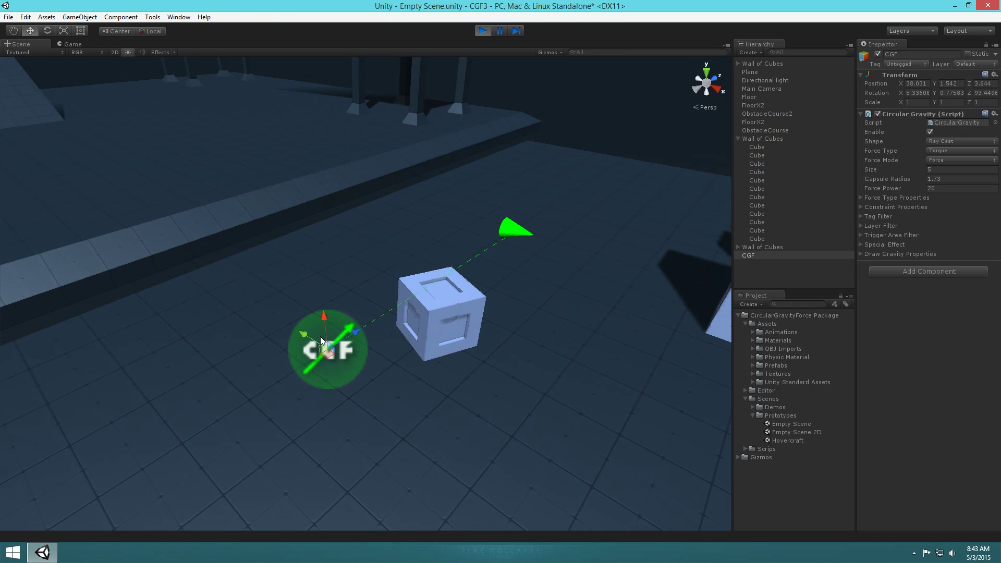
left_click_drag(329, 332, 371, 359)
right_click_drag(370, 359, 341, 368)
left_click_drag(206, 353, 207, 296)
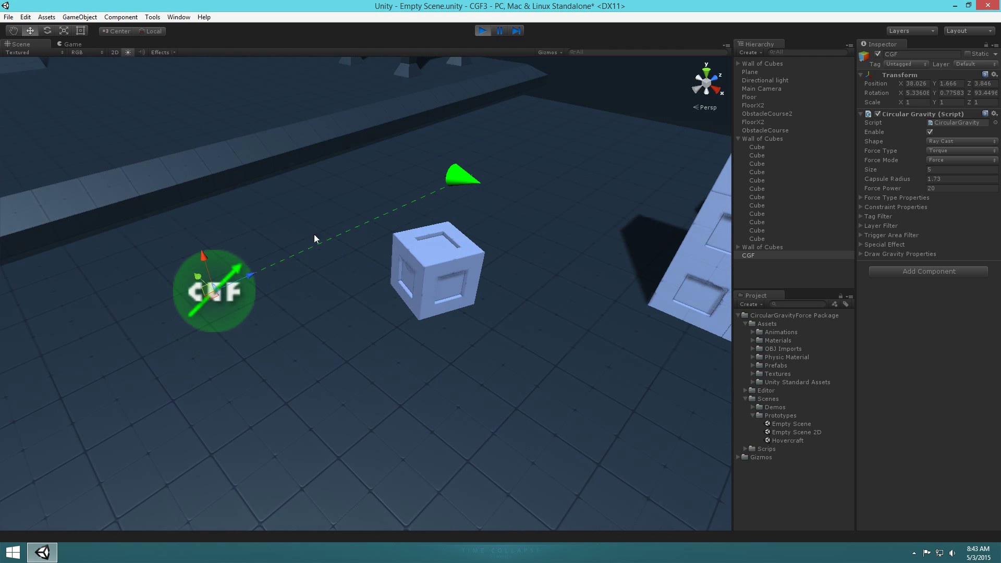
right_click_drag(467, 199, 566, 213)
right_click_drag(486, 254, 307, 308)
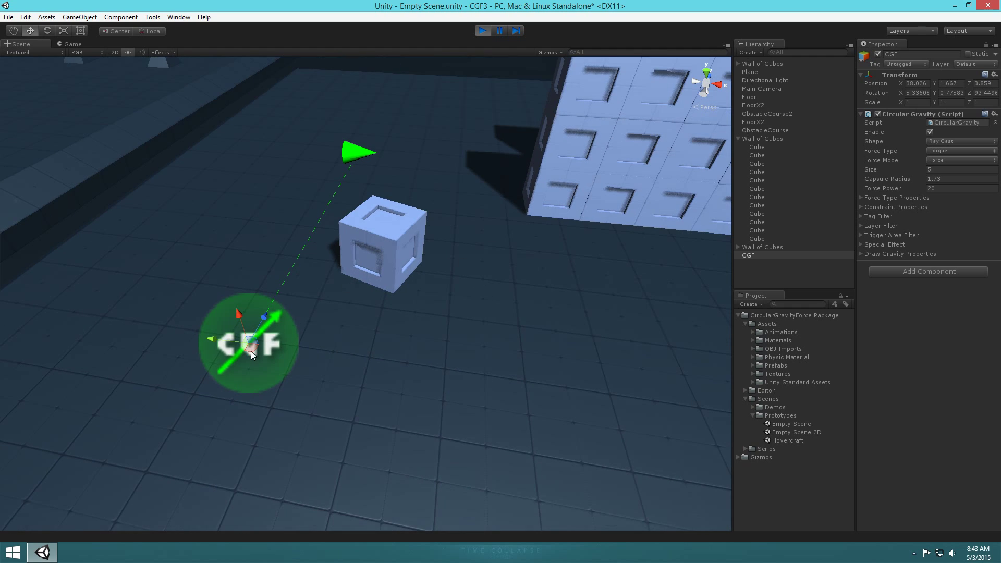
left_click_drag(251, 351, 333, 340)
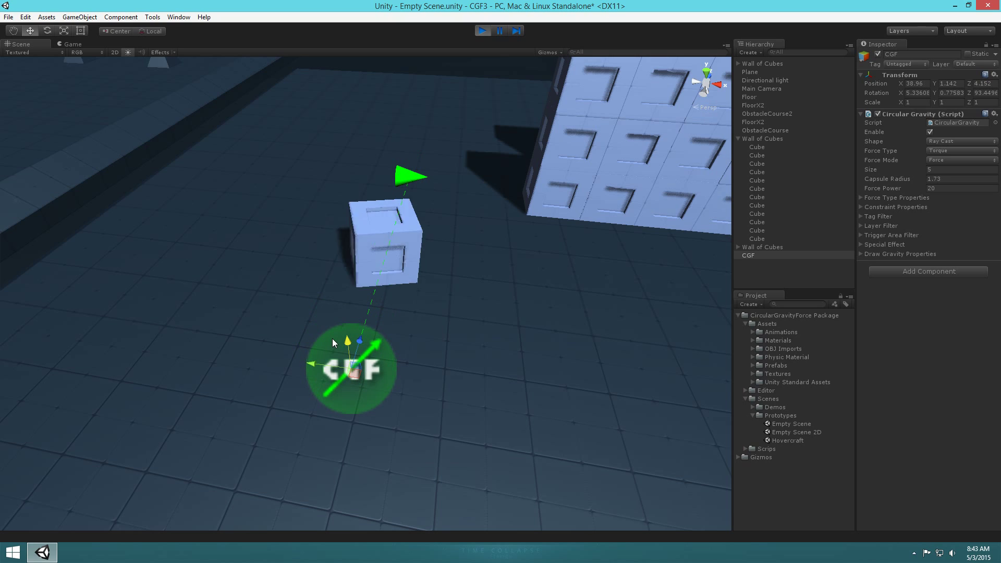
Step: Set the CGF's Force Power to -20 and then to 0 during play
left_click(929, 189)
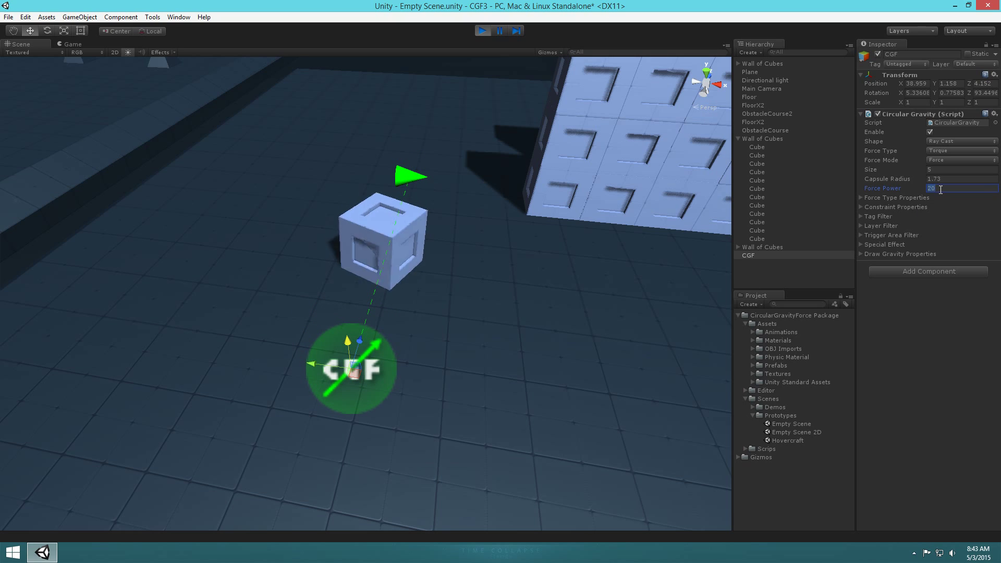
type("-")
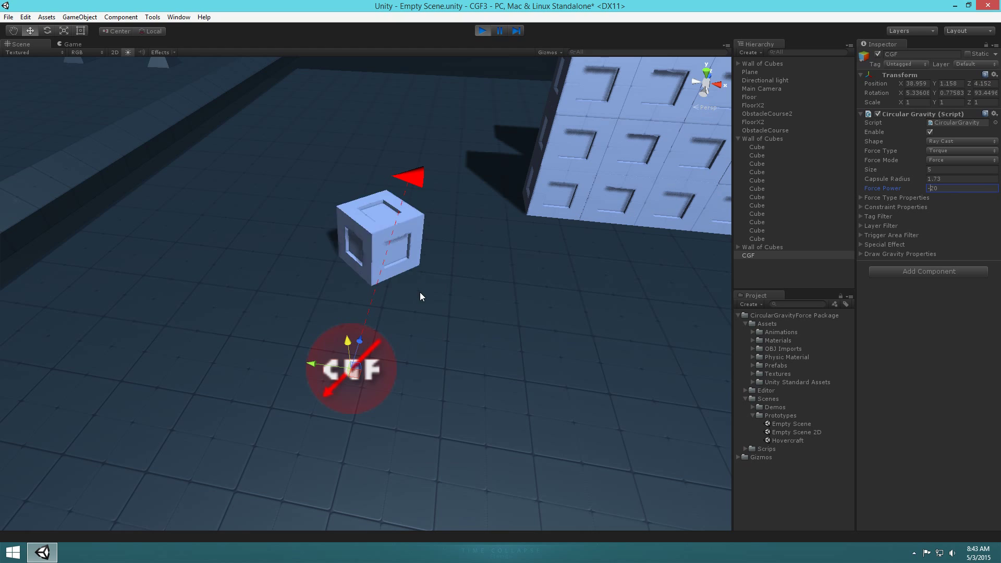
type("e")
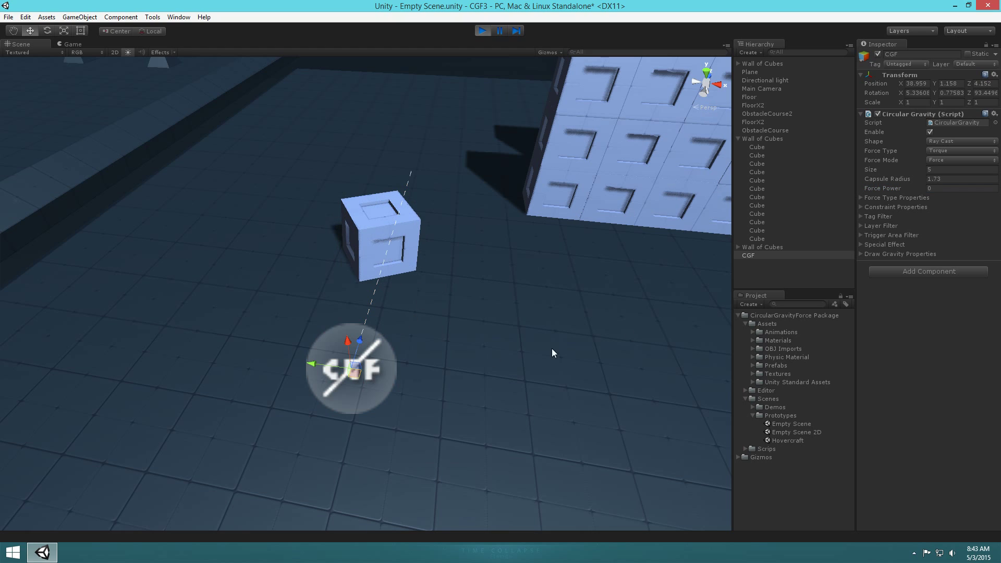
Step: Move the CGF away from the cube to about X 37.42, Y 1.07, Z 4.17 and set its Force Power to 5
left_click_drag(313, 364, 178, 356)
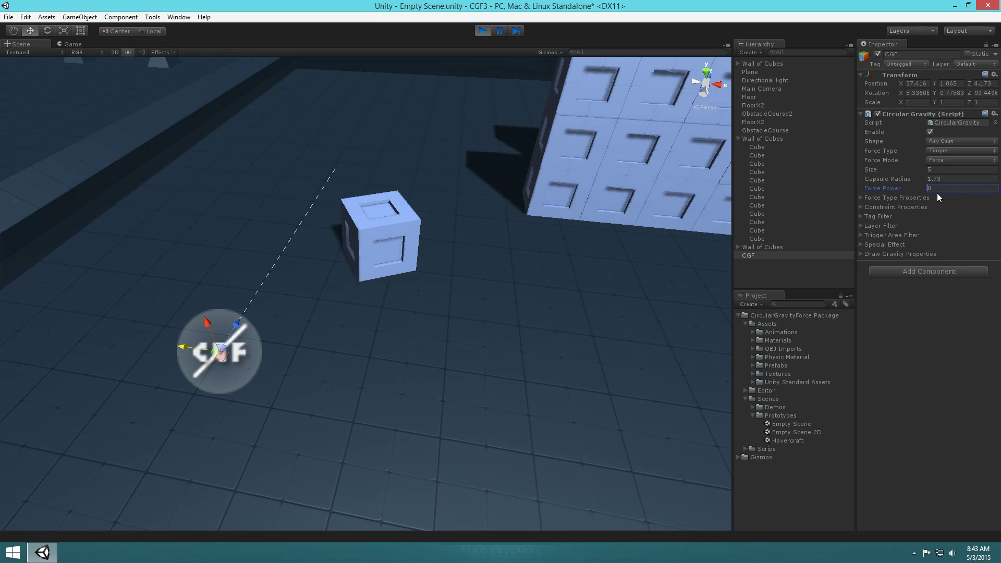
type("5")
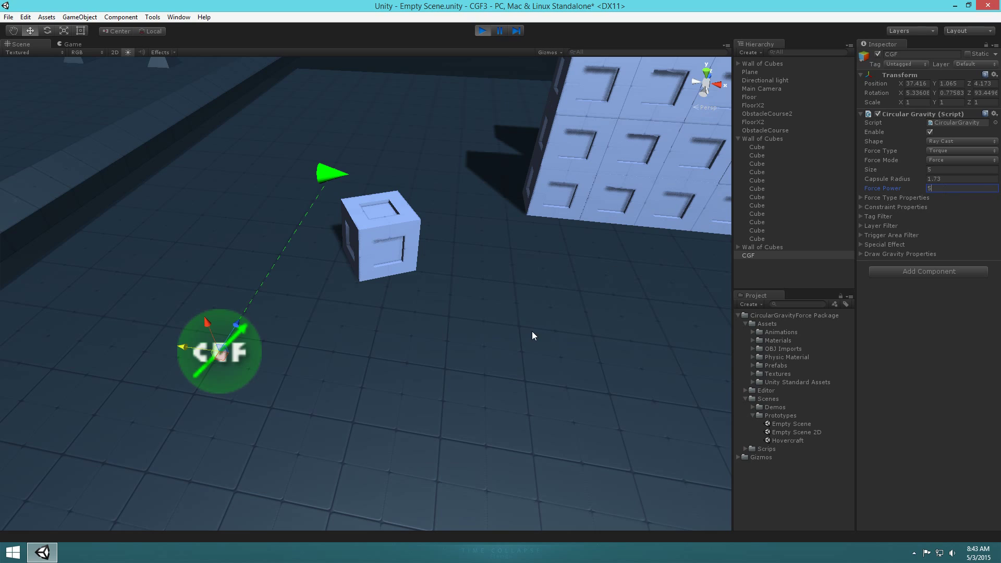
type("e")
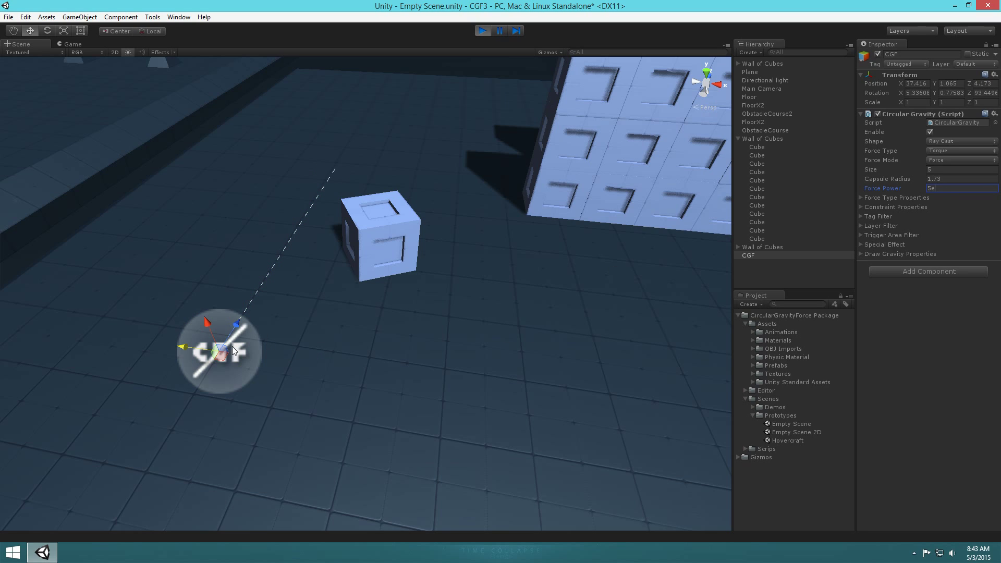
key("BackSpace")
Step: Rotate the CGF to about 183.4° on Z and aim its ray at the cube from about X 38.65, Y 1.14, Z 4.27
key("e")
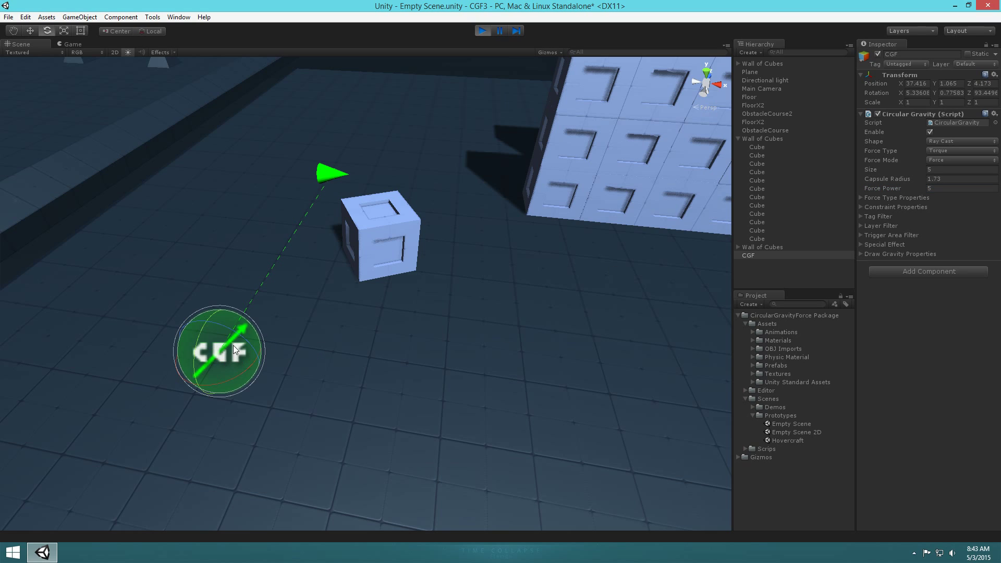
right_click_drag(156, 266, 302, 288)
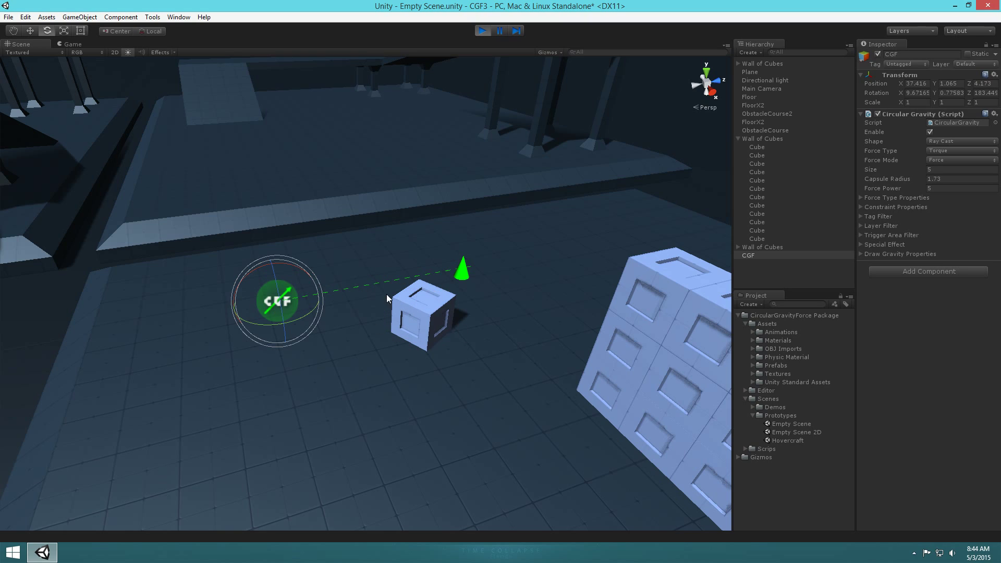
key("w")
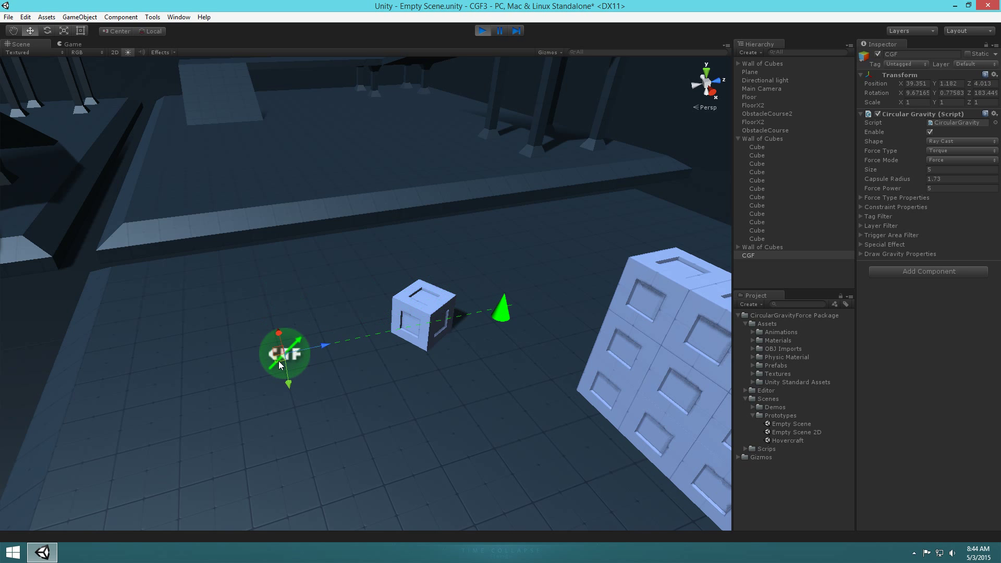
right_click_drag(281, 347, 455, 395)
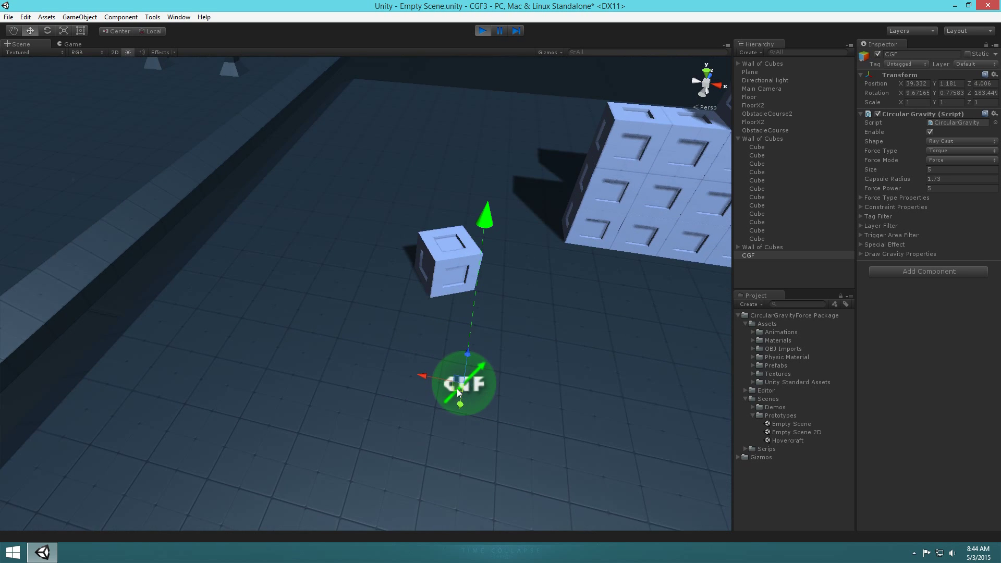
left_click_drag(458, 392, 494, 348)
right_click_drag(493, 347, 315, 295)
Step: Set the CGF's Force Power to 10 during play
left_click(938, 187)
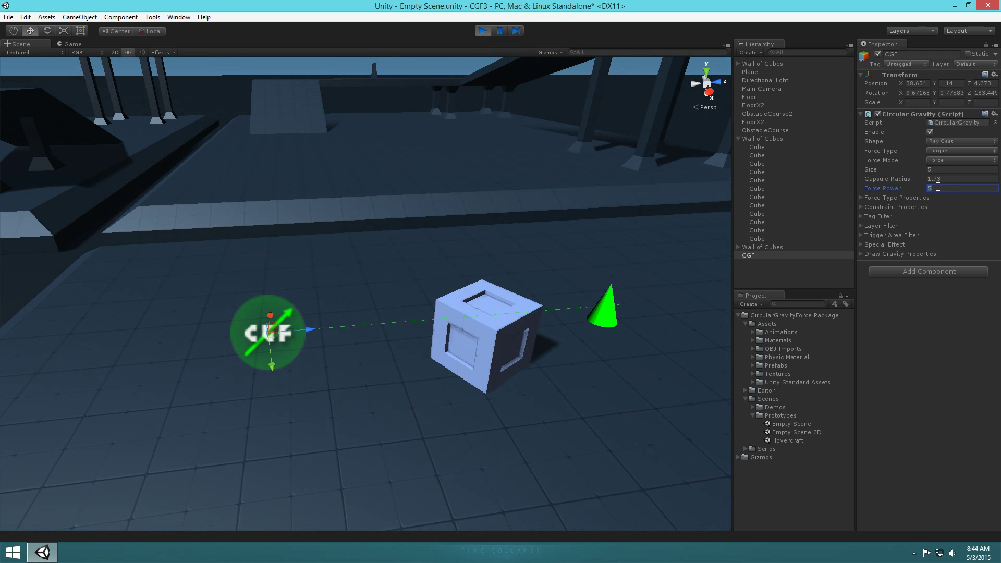
type("10")
key("Return")
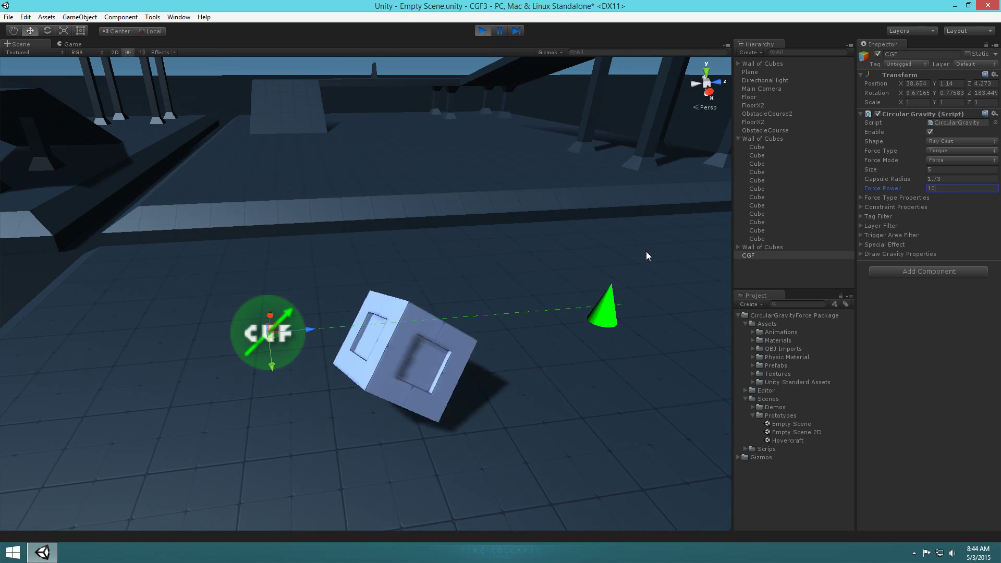
Step: Sweep the CGF's torque ray across the cubes, ending at about X 39.83, Y 1.21, Z 2.28, and stop the simulation
right_click_drag(646, 257, 333, 278)
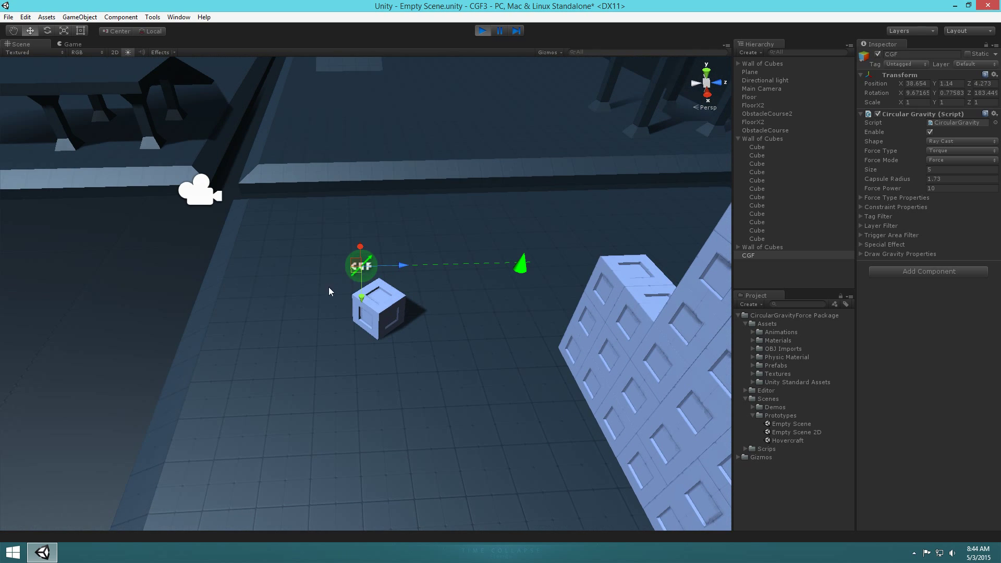
left_click_drag(332, 277, 368, 302)
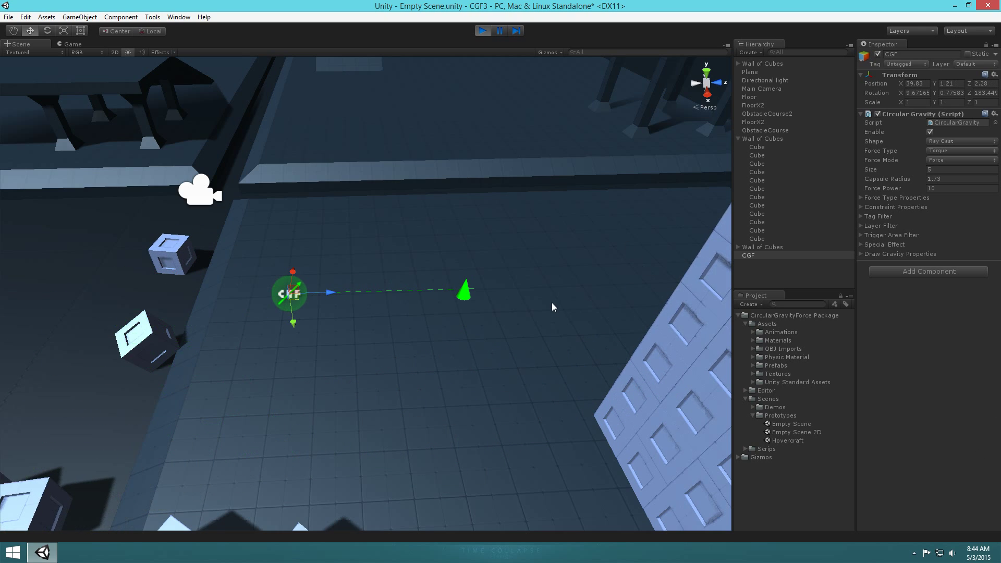
left_click_drag(552, 302, 630, 299, "alt")
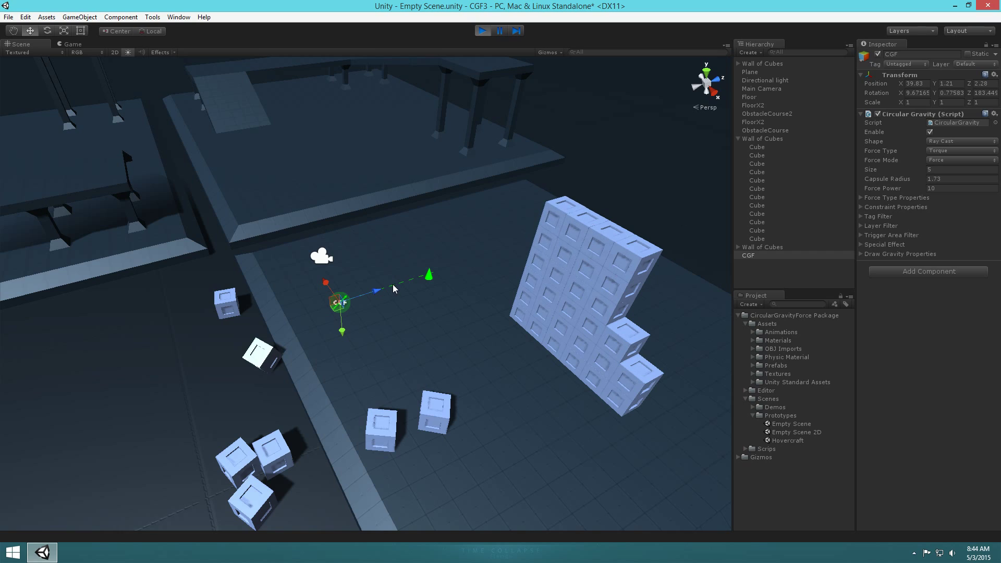
left_click(482, 31)
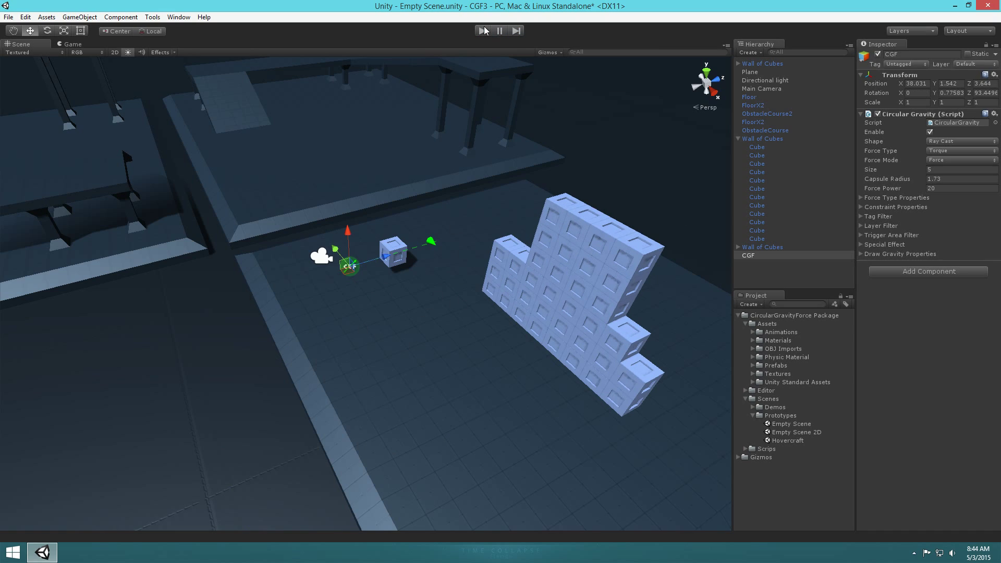
Step: Undo the Main Camera alignment and the CGF and single-cube moves so the cube is back in the wall
left_click_drag(375, 245, 355, 247, "alt")
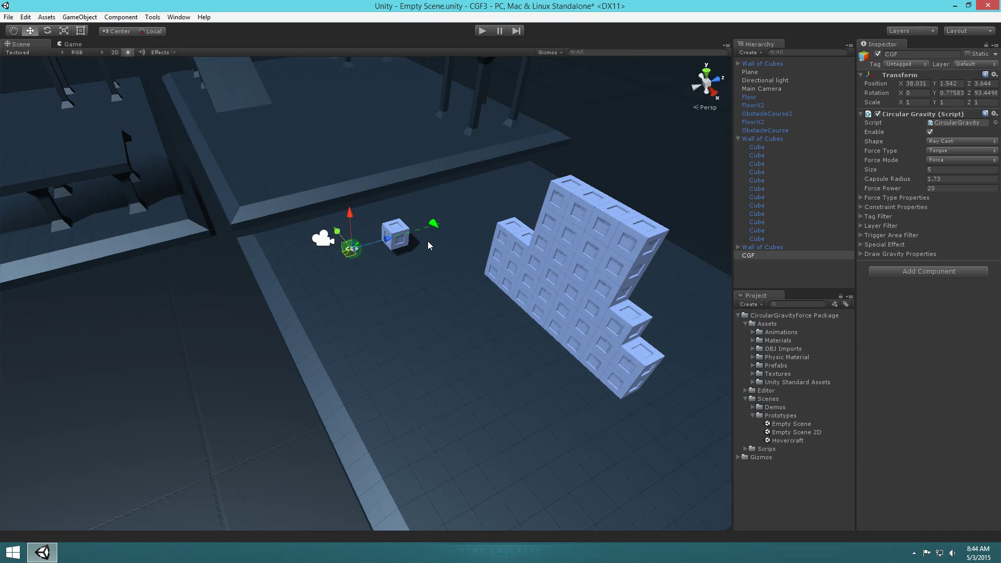
key("ctrl+z")
key("ctrl+z")
key("ctrl+y")
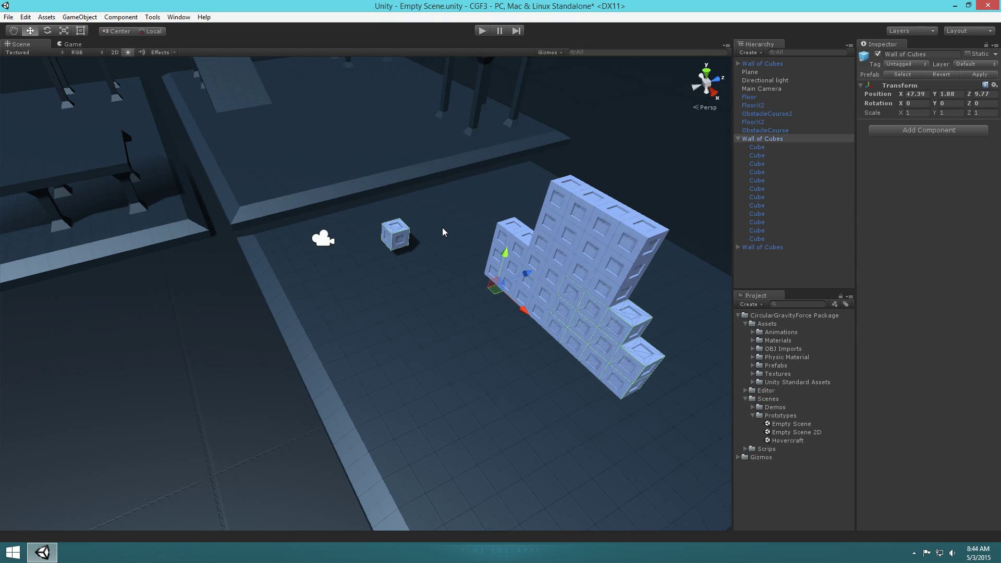
key("ctrl+y")
key("ctrl+y")
key("ctrl+y")
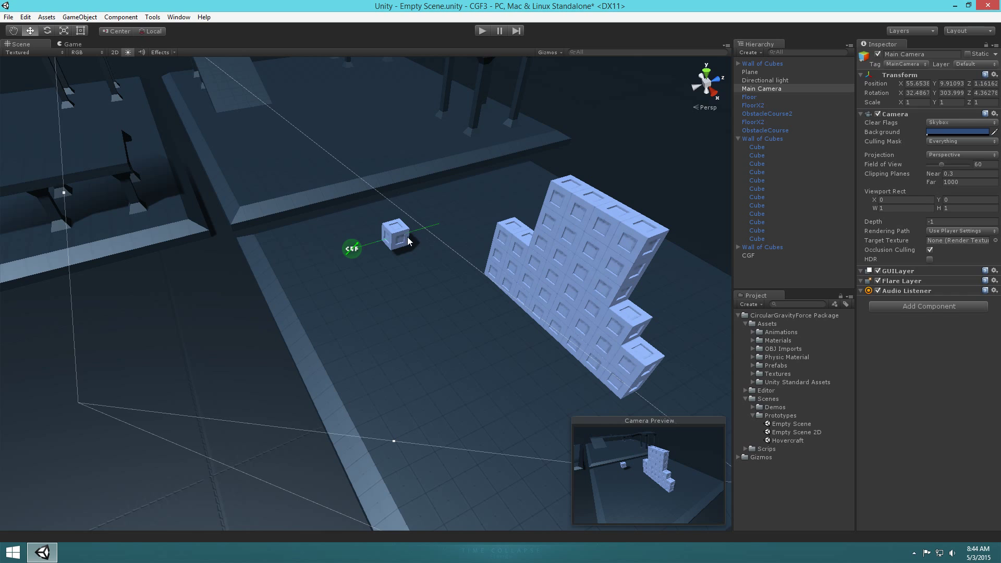
key("ctrl+z")
key("ctrl+z")
key("ctrl+z")
key("ctrl+z")
key("ctrl+z")
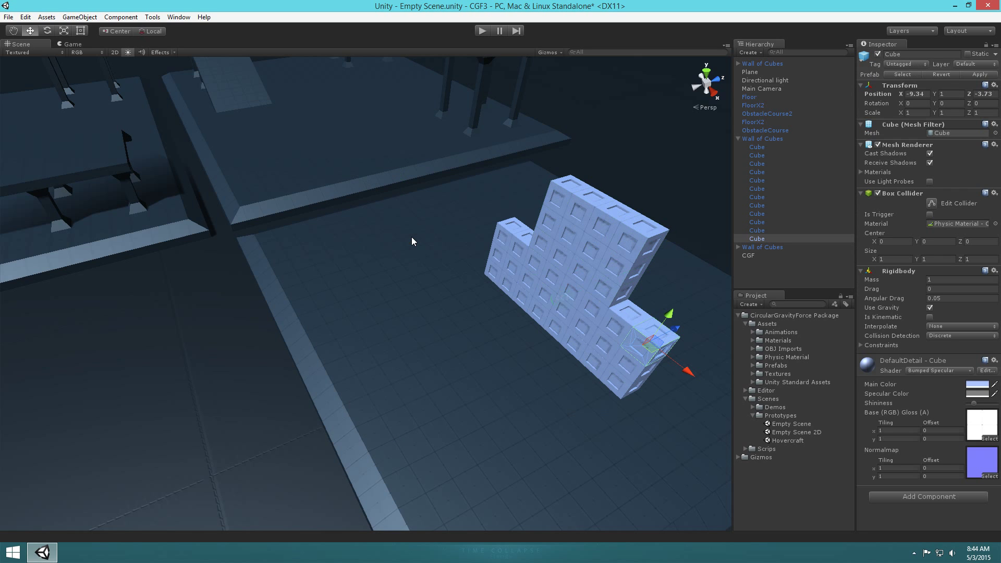
key("ctrl+z")
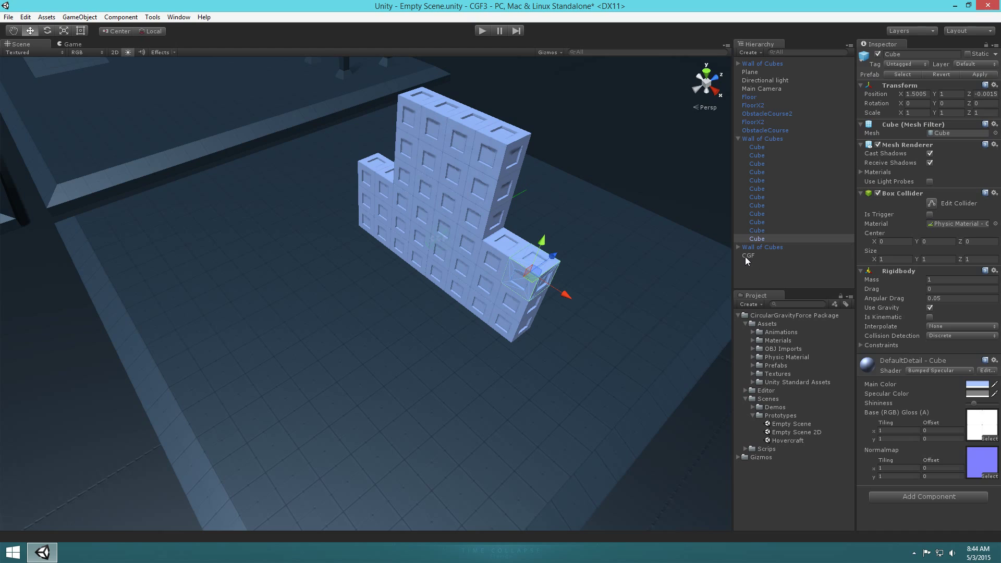
Step: Collapse the Wall of Cubes group and move the CGF in front of the wall to about X 45.38, Y 2.01, Z 6.11
left_click(737, 138)
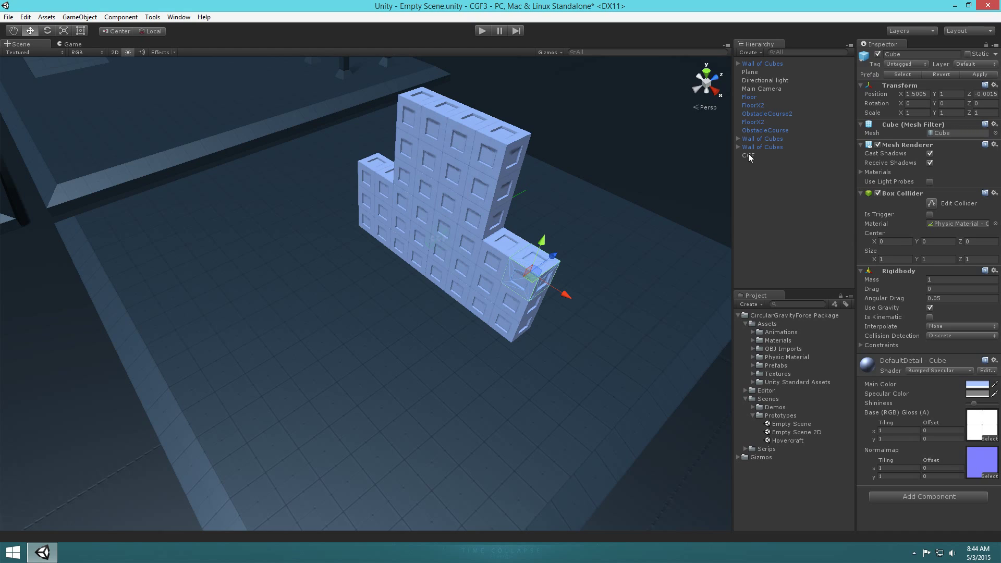
left_click(749, 156)
left_click_drag(464, 225, 402, 262)
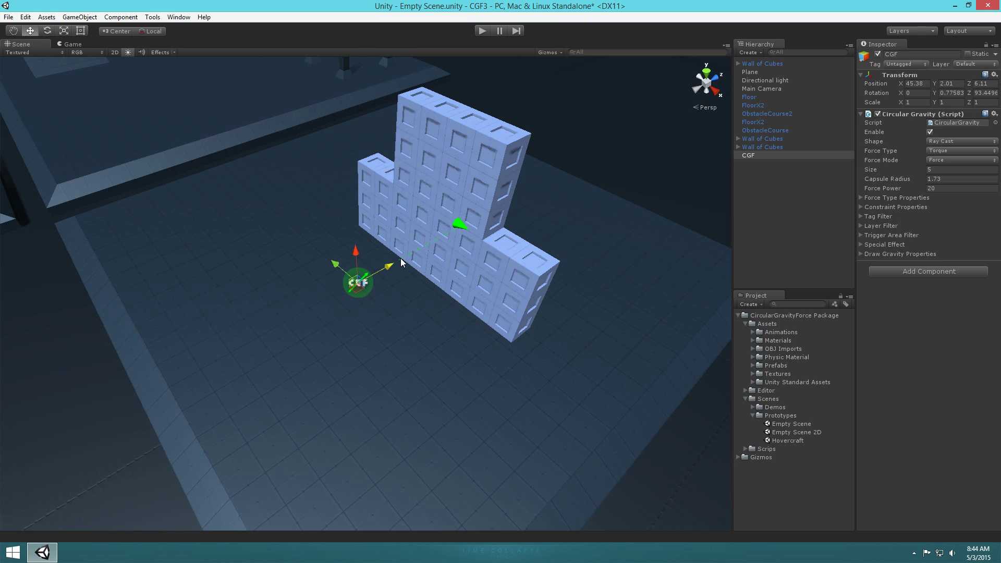
Step: Set the CGF's Force Type to Explosion Force and check the available Shape options
left_click(946, 160)
left_click(946, 150)
left_click(945, 151)
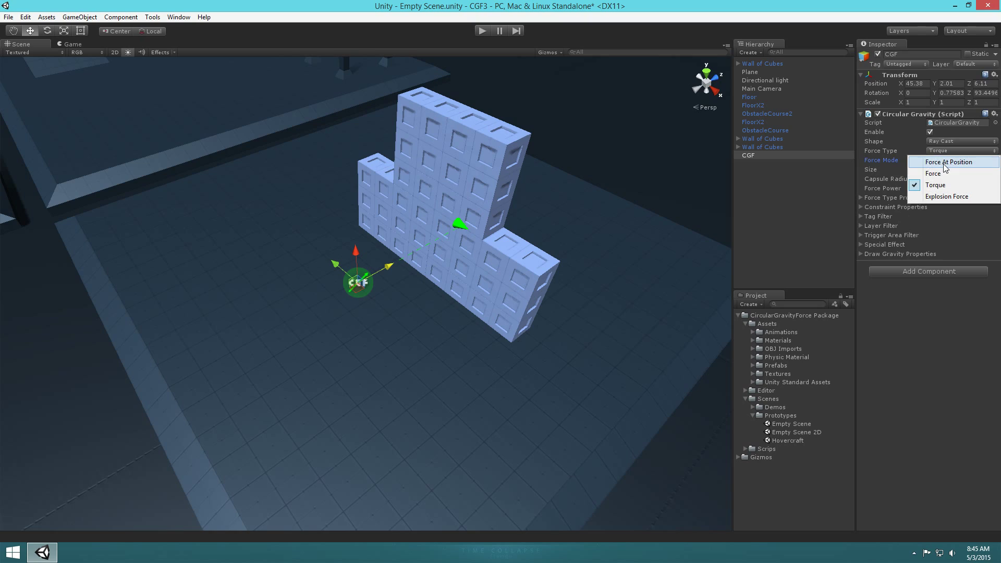
left_click(943, 200)
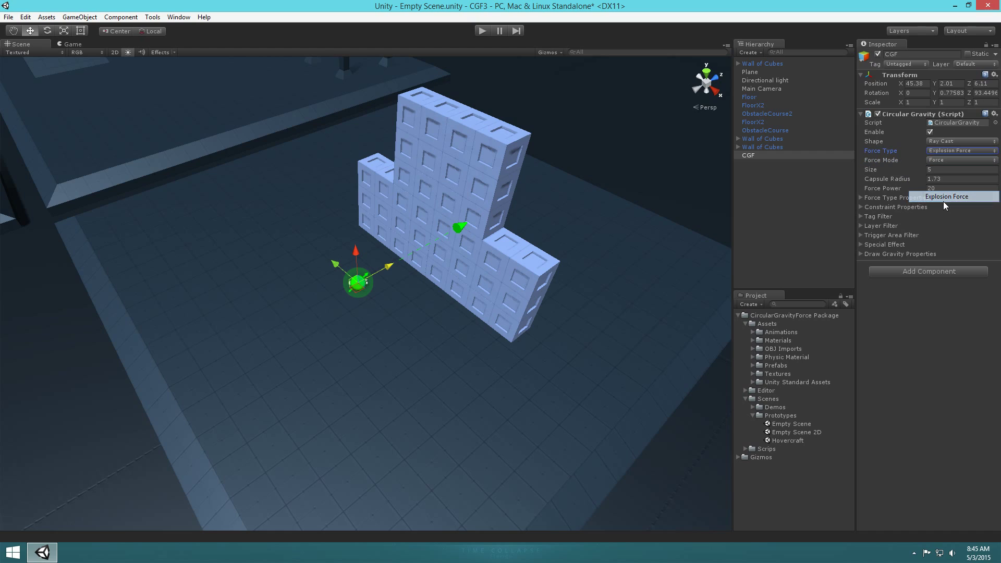
left_click(949, 140)
left_click(950, 238)
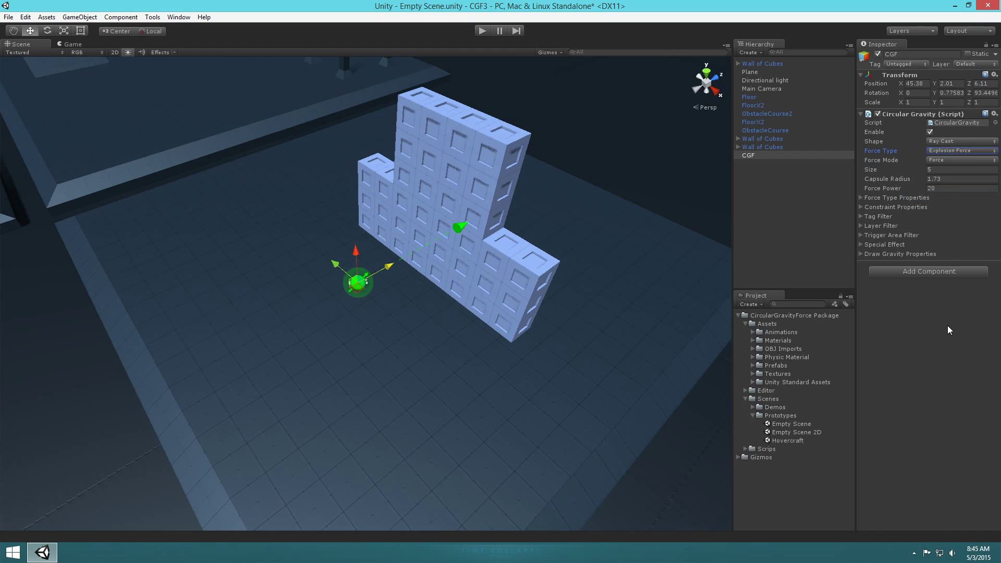
Step: Set the CGF's Force Type to Force At Position and its Shape to Sphere
left_click(949, 152)
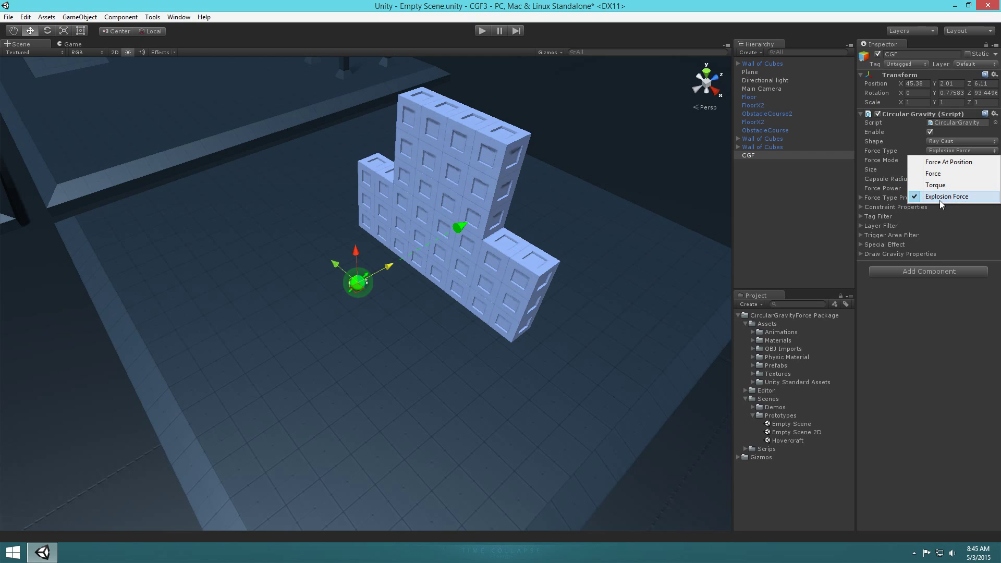
left_click(949, 163)
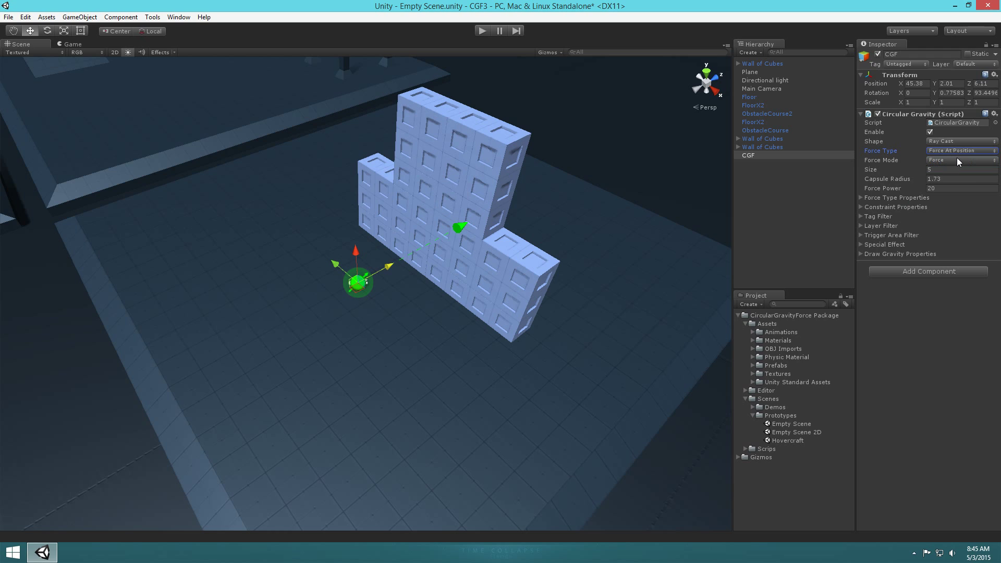
left_click(951, 161)
left_click(950, 141)
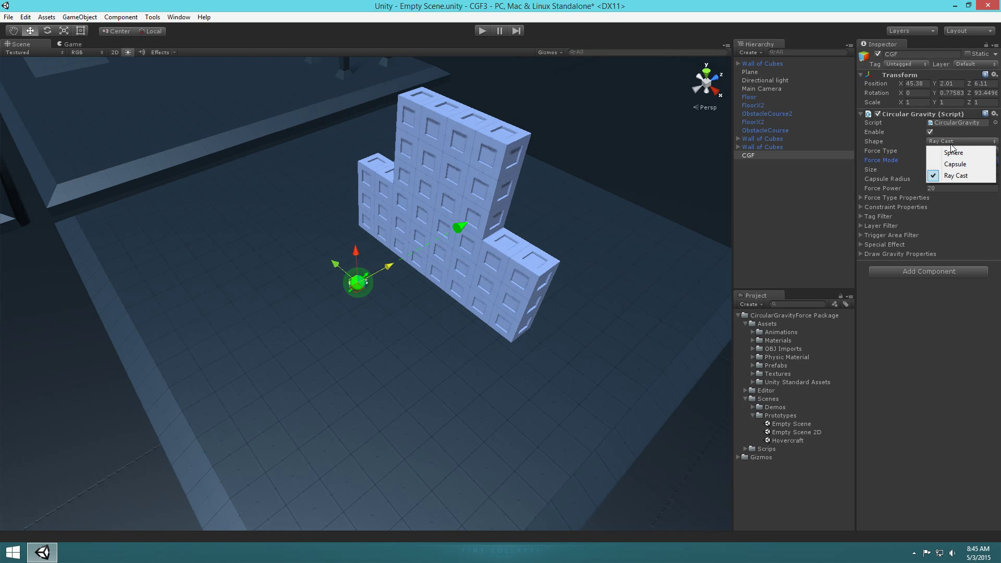
left_click(939, 149)
Step: Move one end cube out of the wall and in front of it, to about X 0.50, Y -0.75, Z -4.01
left_click_drag(461, 193, 433, 229, "alt")
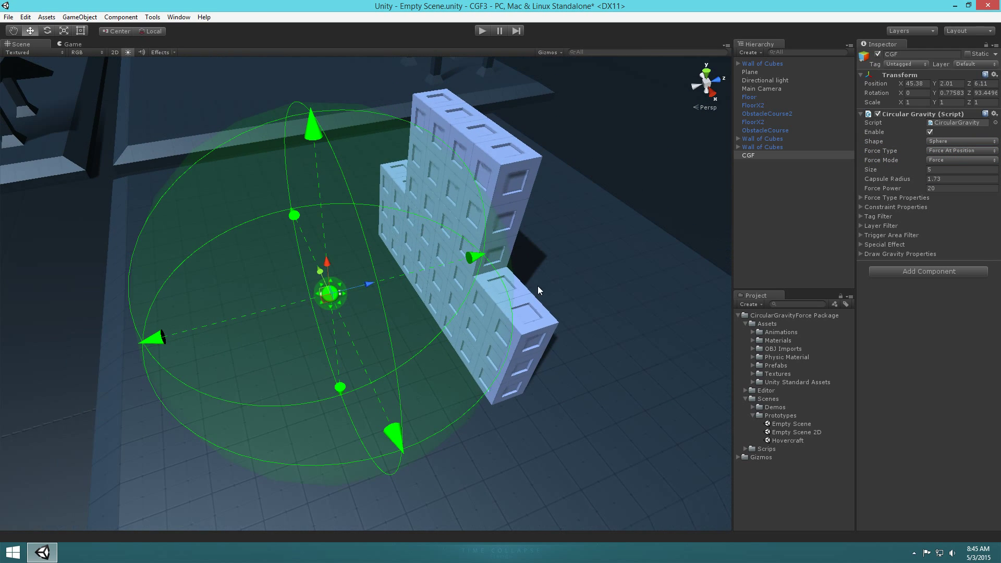
left_click(539, 348)
left_click(521, 333)
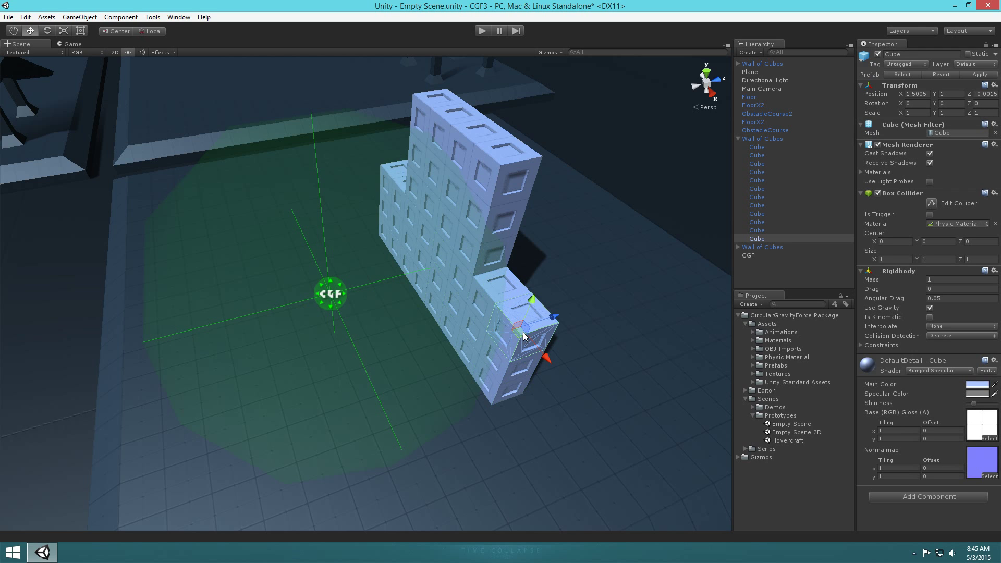
left_click_drag(524, 336, 517, 404)
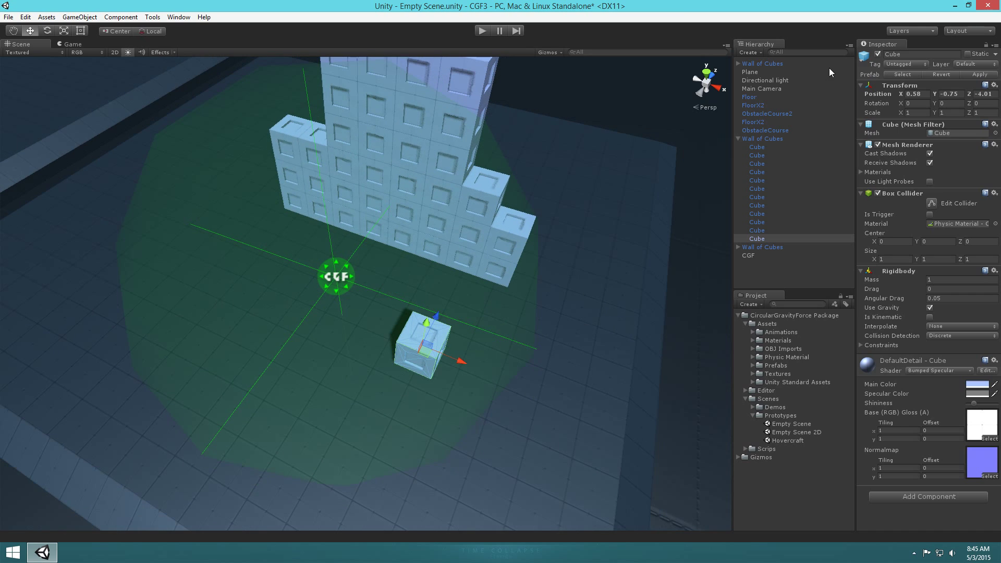
Step: Assign the Player tag to the single cube standing in front of the wall
left_click(749, 256)
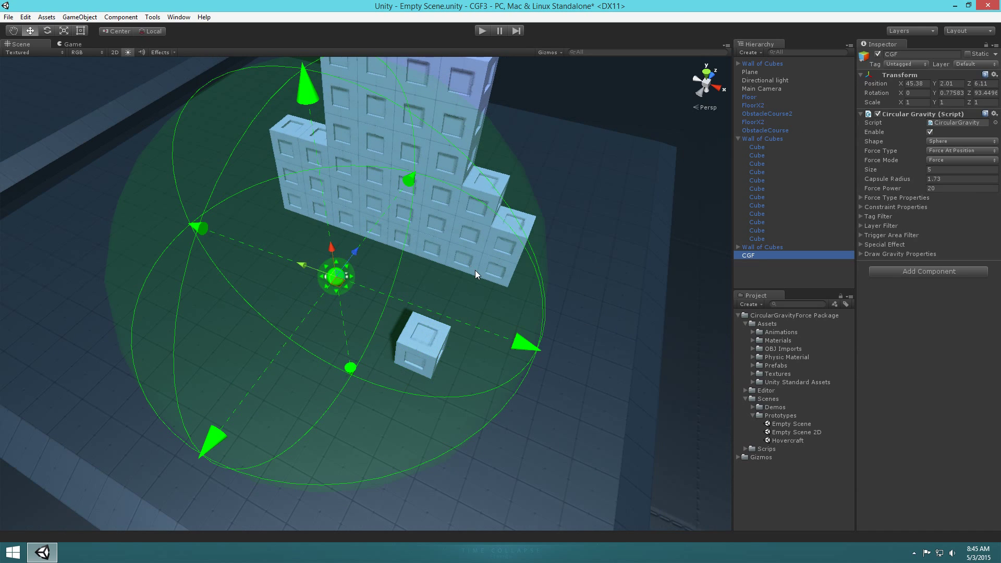
left_click_drag(474, 270, 495, 239, "alt")
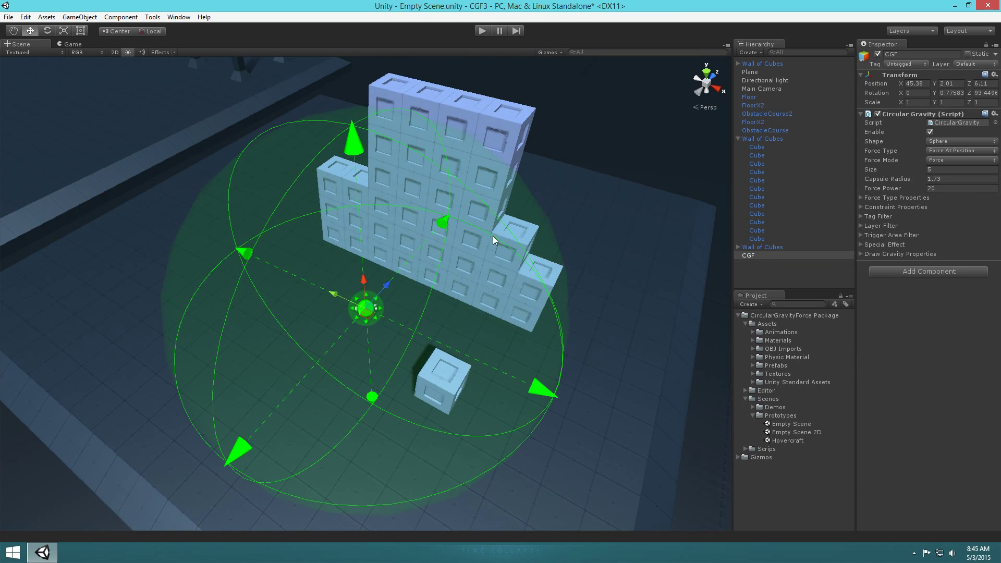
left_click_drag(476, 293, 481, 307, "alt")
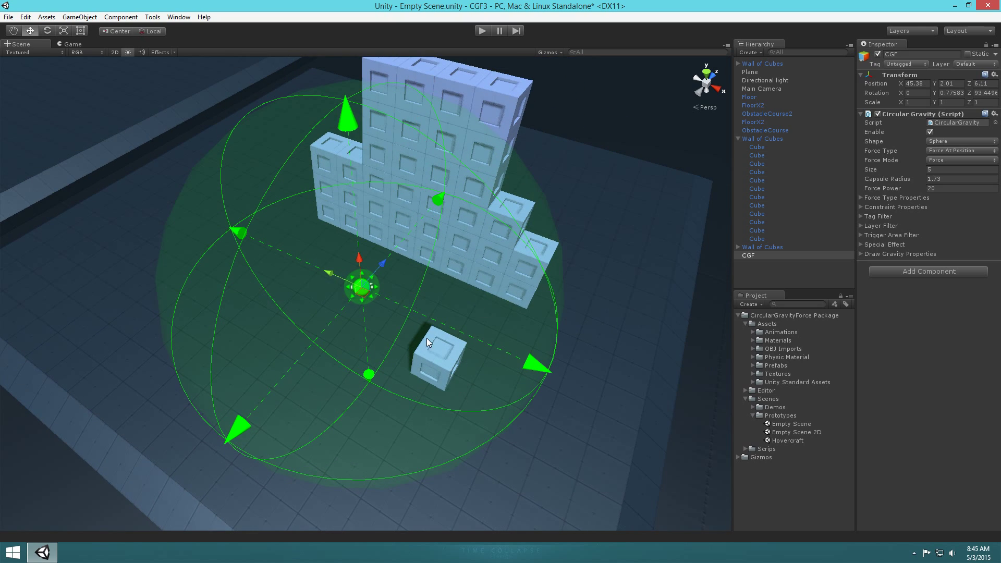
left_click_drag(556, 361, 532, 336, "alt")
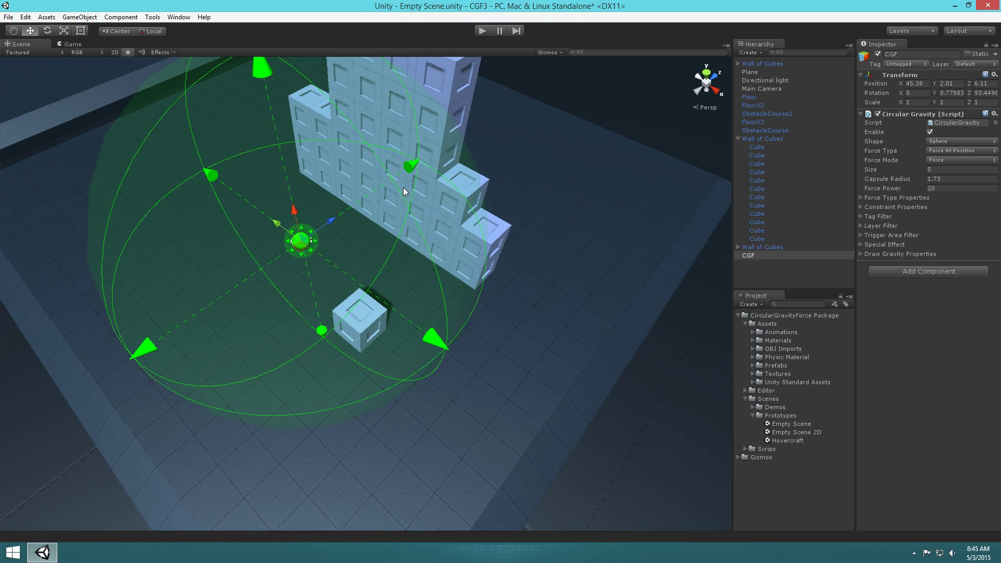
left_click_drag(426, 233, 456, 247, "alt")
left_click_drag(471, 343, 515, 271, "alt")
left_click(515, 271)
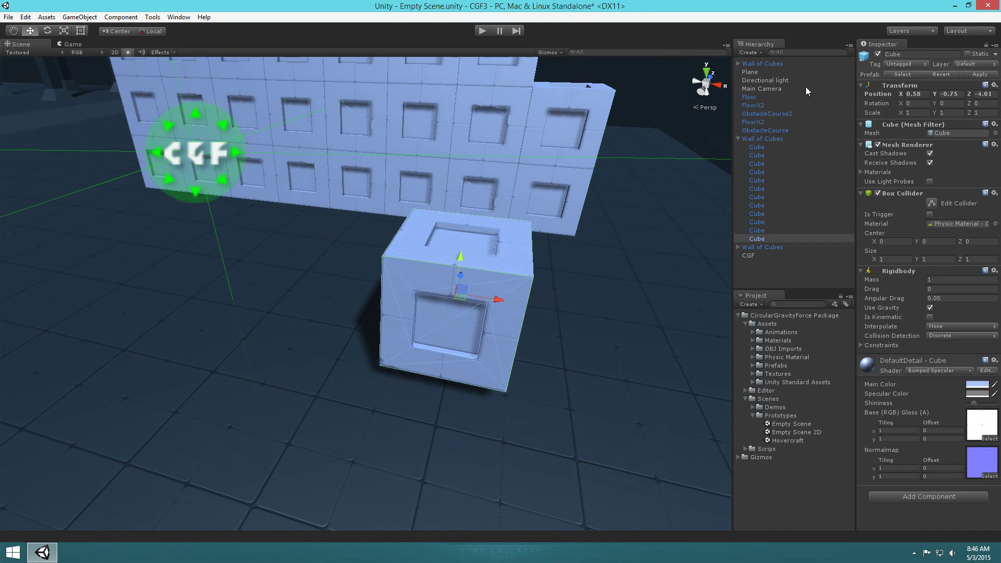
left_click(898, 65)
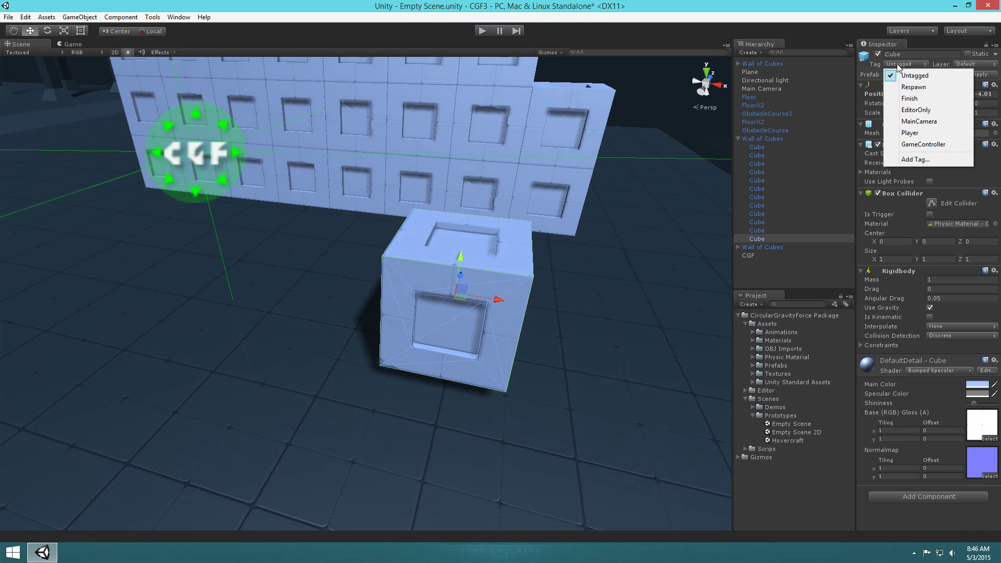
left_click(907, 134)
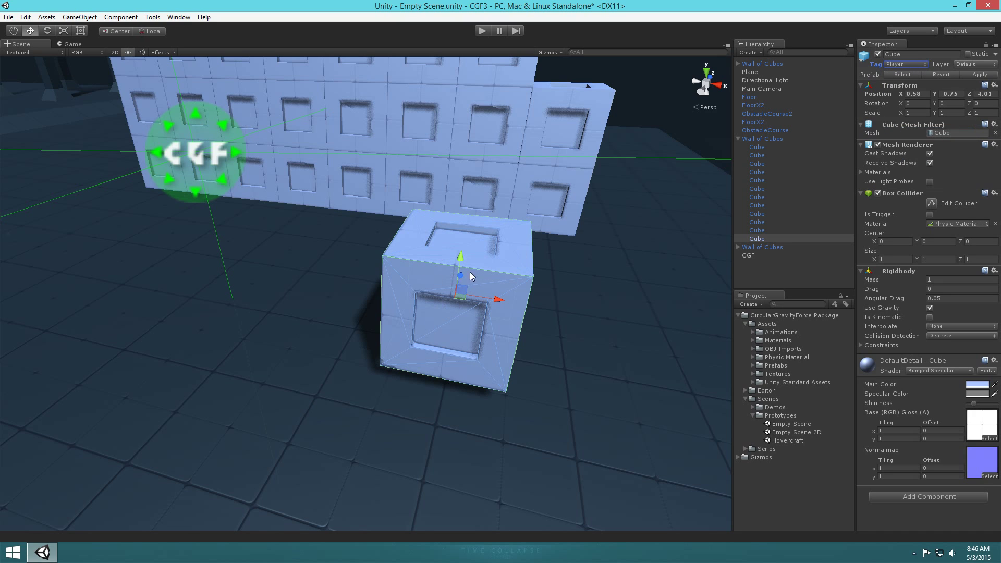
Step: Set the CGF's Tag Filter Options to Dont Effect Listed Tags
left_click_drag(471, 277, 528, 194, "alt")
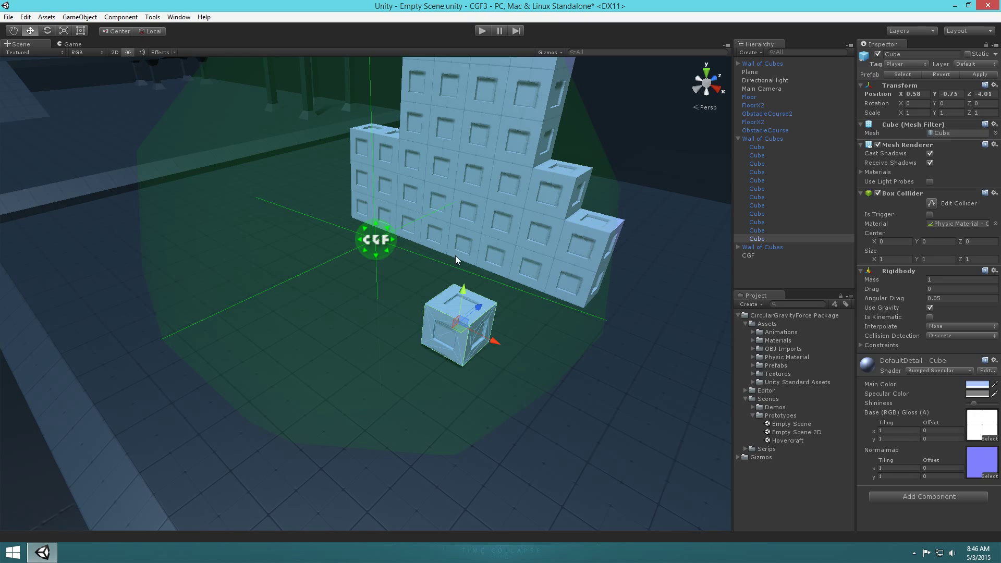
left_click(748, 256)
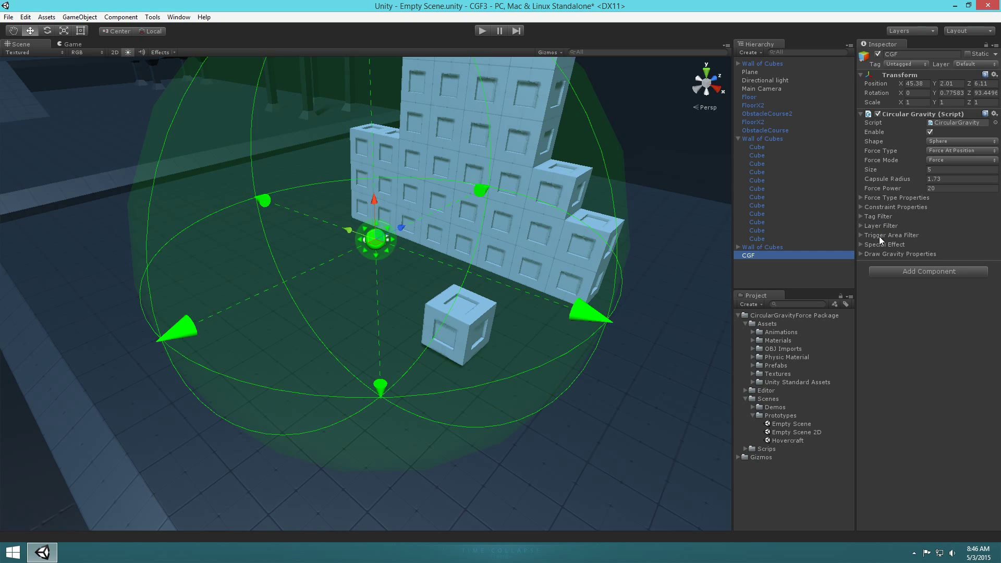
left_click(860, 216)
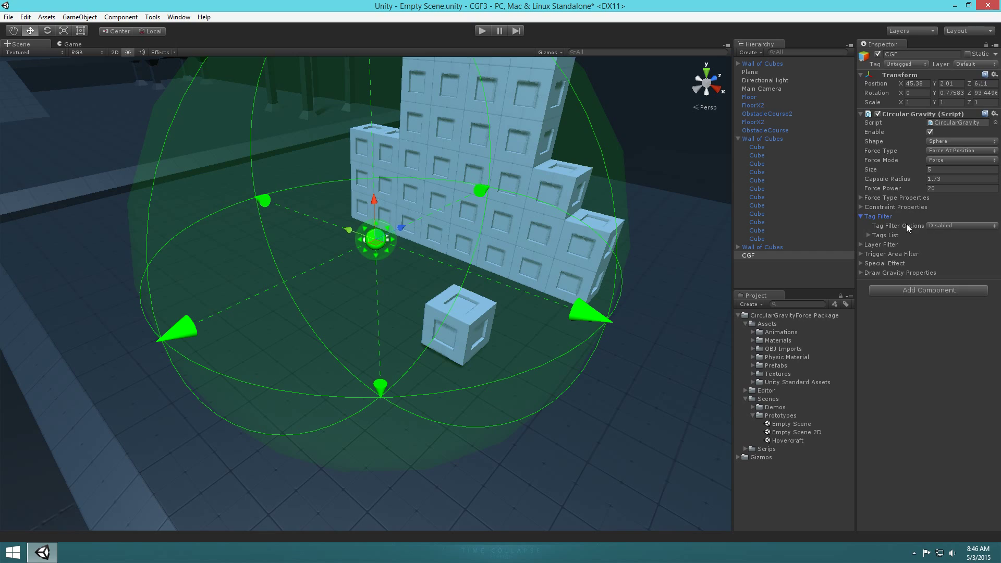
left_click(969, 225)
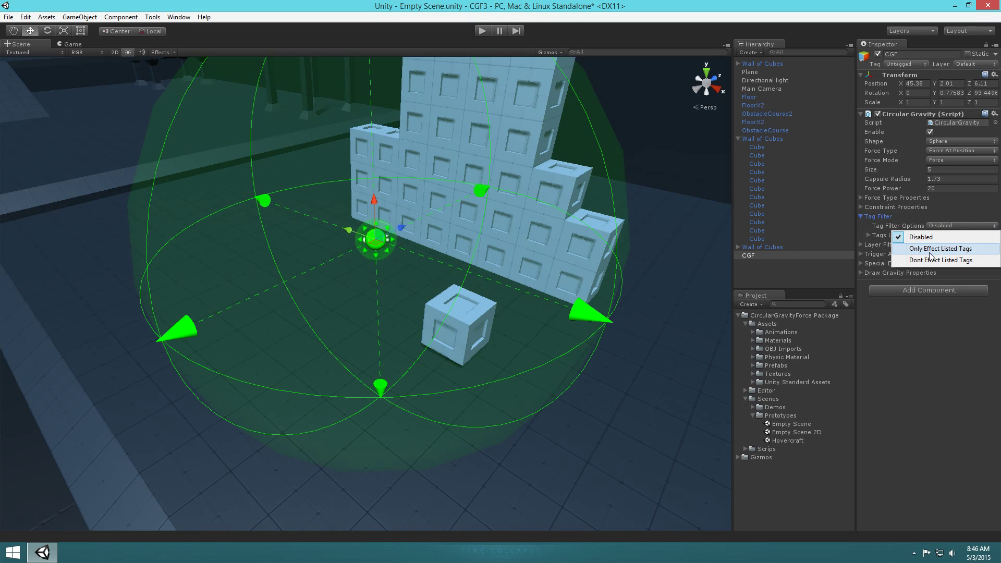
left_click(955, 260)
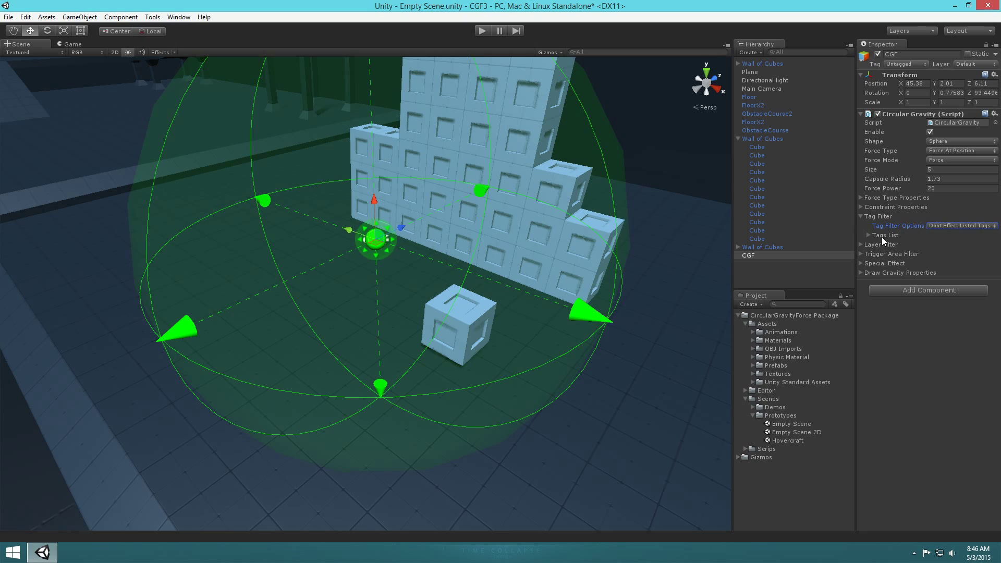
Step: Set the CGF's Tags List size to 1 and enter Player as Element 0
left_click(868, 234)
left_click(962, 245)
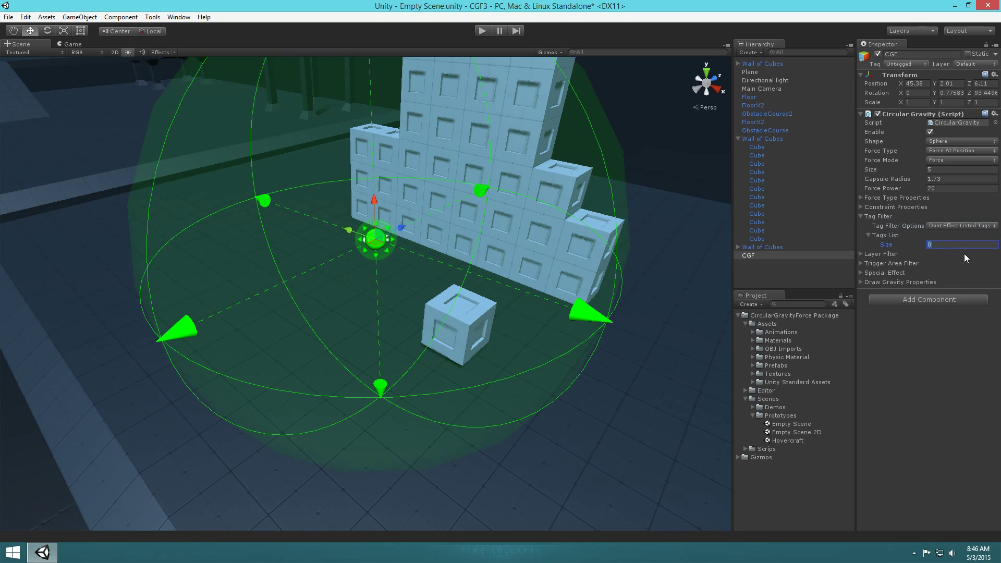
type("1")
key("Return")
left_click(965, 255)
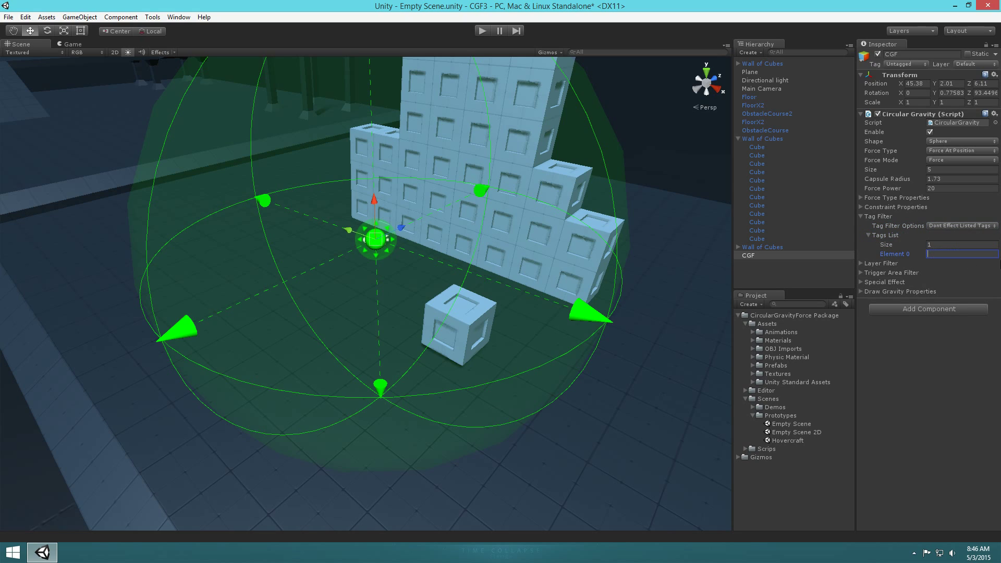
type("Player")
Step: Run the simulation with the Player tag excluded from the force, check it in the Scene view, and stop it
left_click_drag(489, 255, 385, 234, "alt")
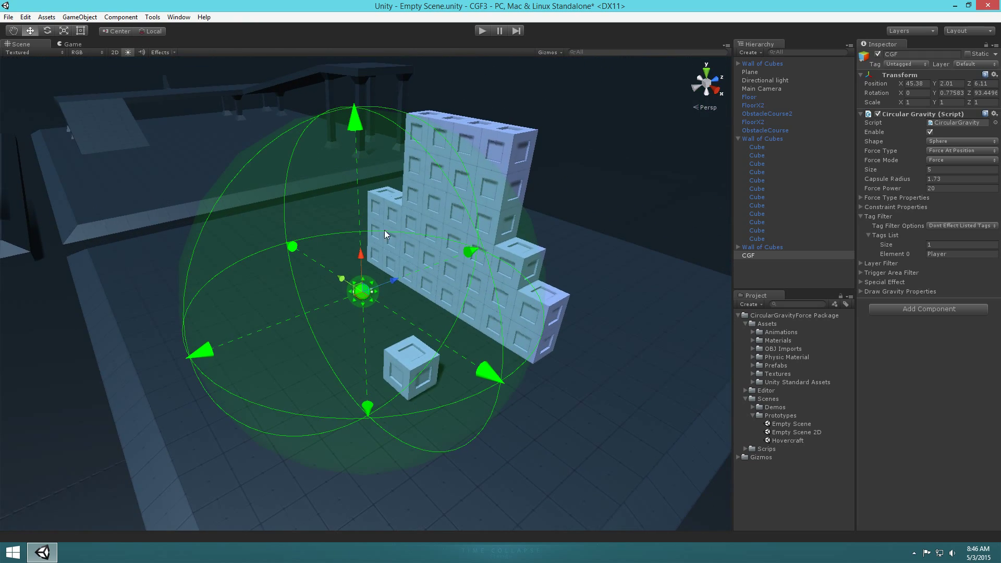
left_click(482, 31)
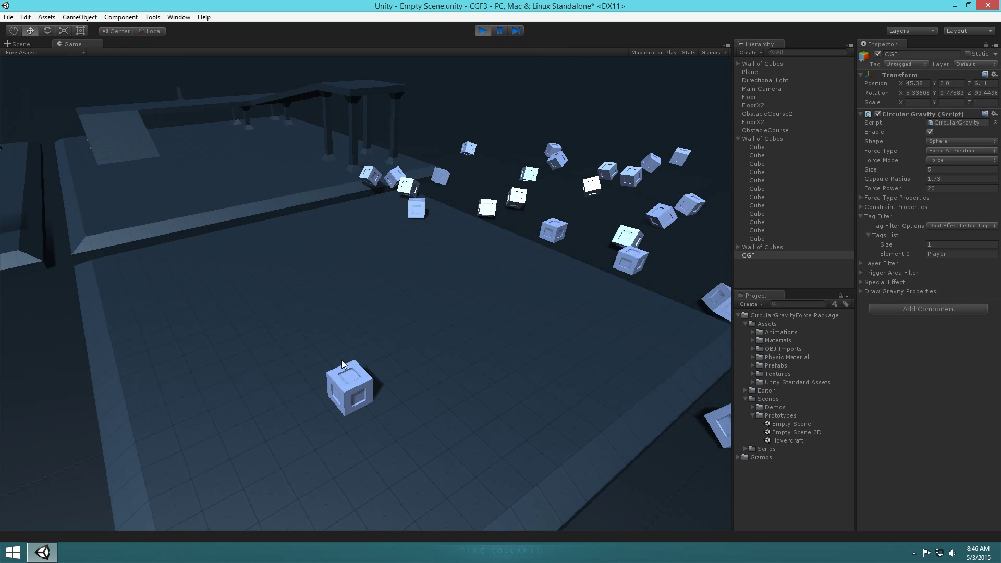
left_click(21, 44)
left_click_drag(364, 304, 481, 323)
left_click_drag(537, 282, 418, 230)
key("ctrl+p")
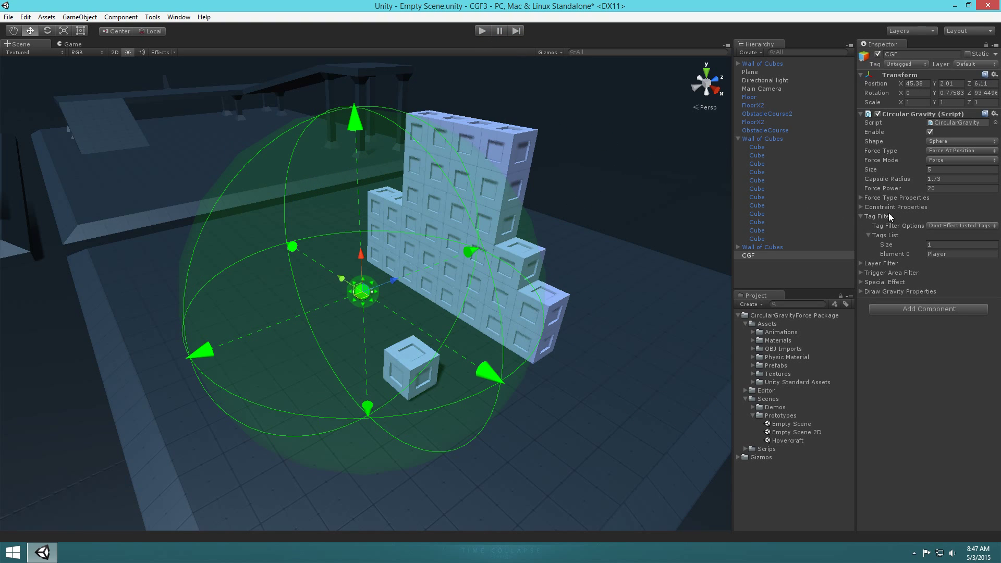
Step: Set the CGF's Tag Filter Options to Only Effect Listed Tags, then run and stop the simulation
left_click(951, 226)
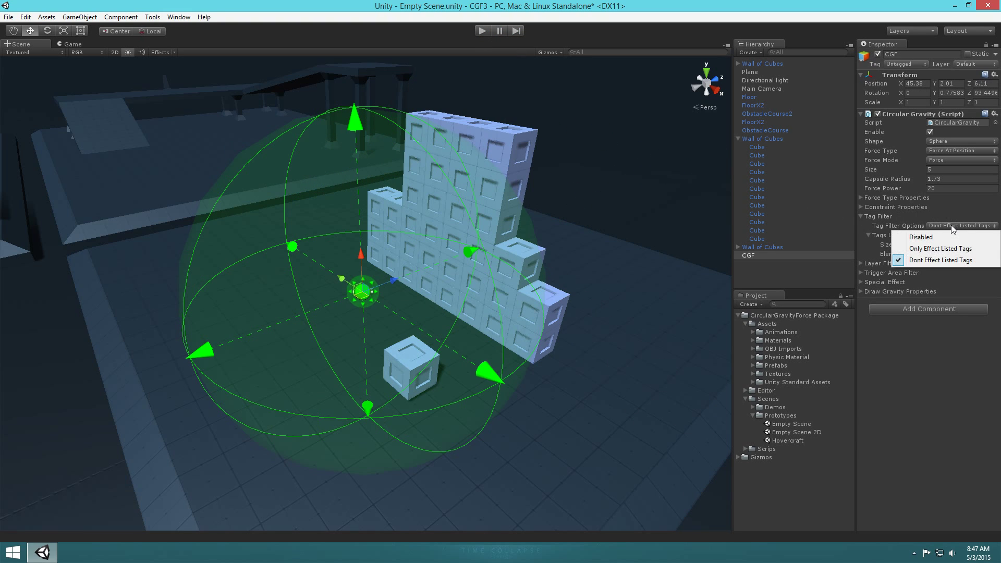
left_click(963, 249)
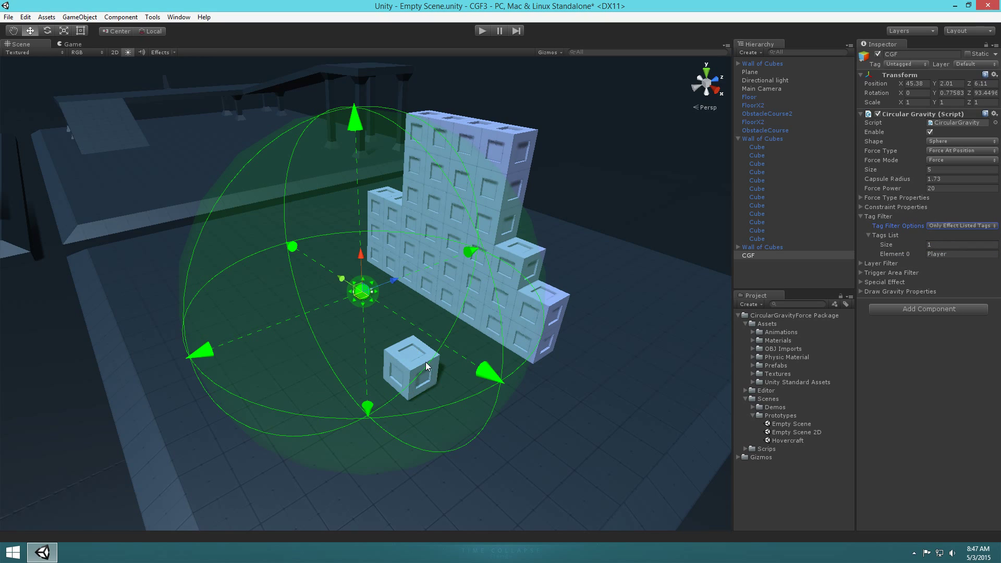
left_click(483, 31)
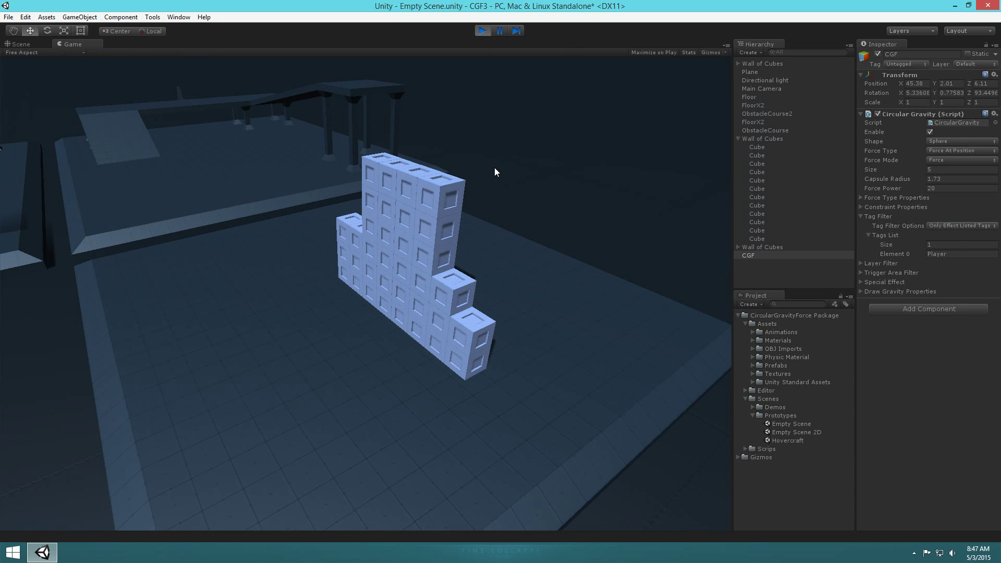
left_click(480, 31)
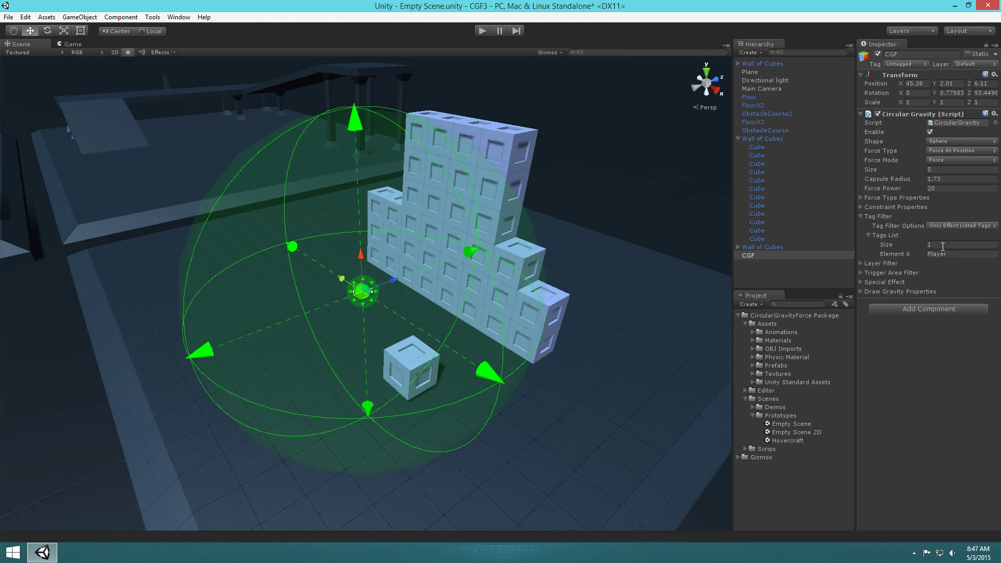
Step: Collapse the Tag Filter and examine the CGF's Layer Filter and Trigger Area Filter options
left_click(860, 217)
left_click(861, 224)
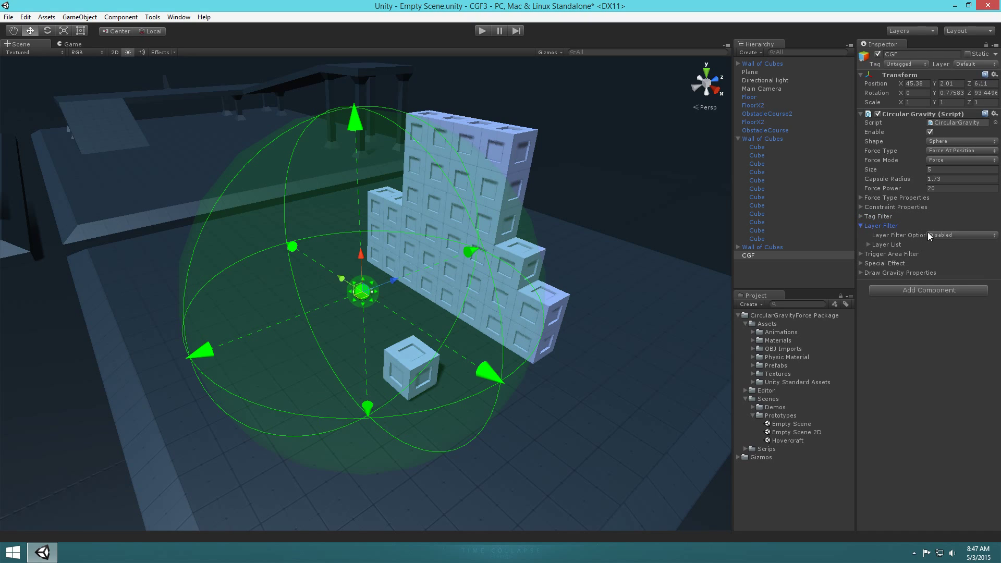
left_click(927, 234)
left_click(860, 225)
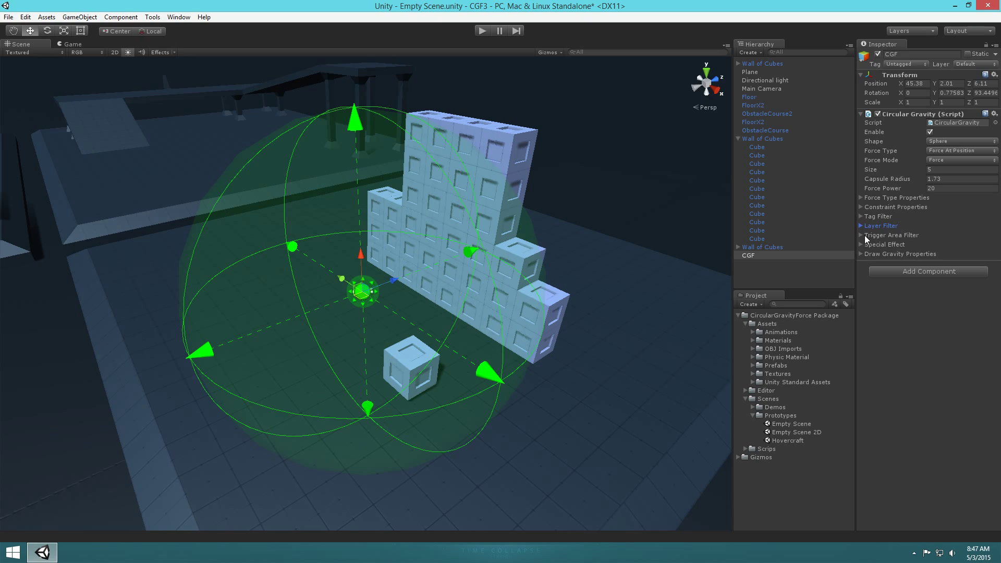
left_click(862, 235)
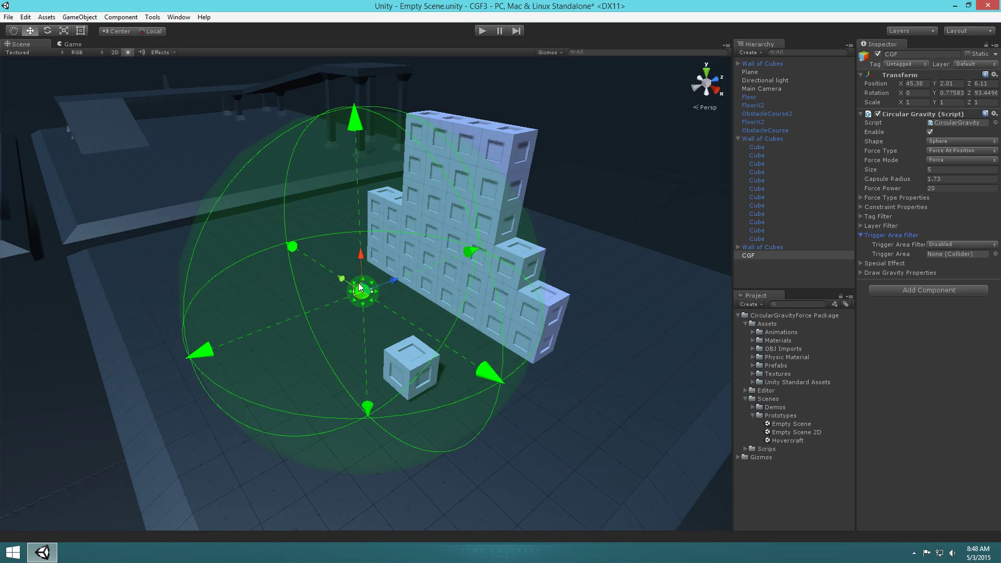
left_click(983, 245)
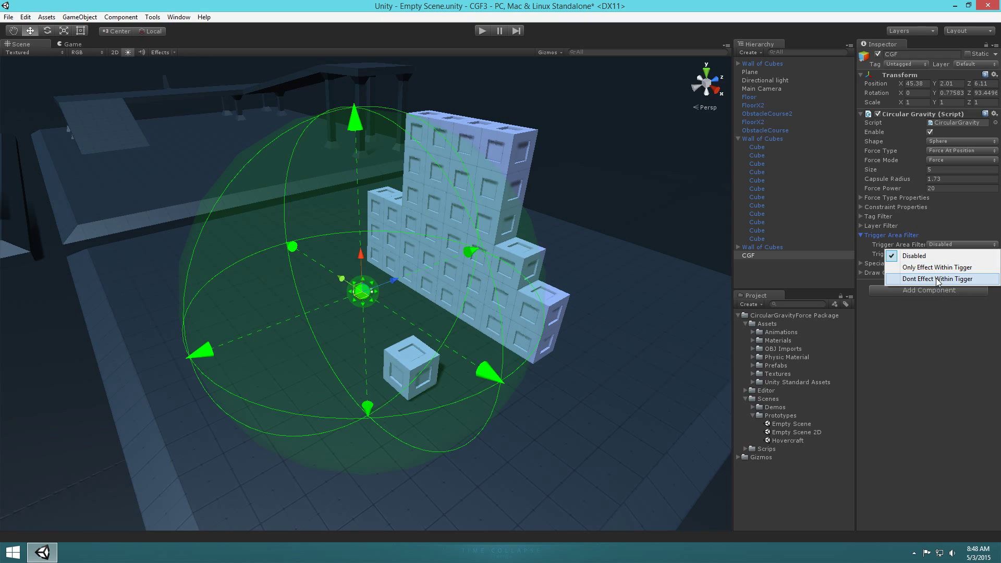
left_click(933, 352)
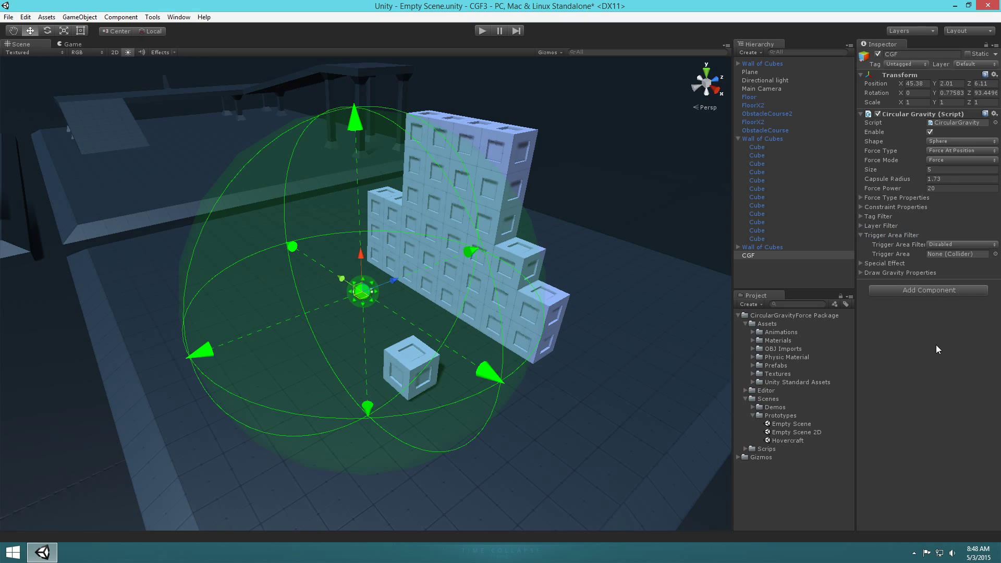
Step: Collapse the CGF's Trigger Area Filter and delete the CGF object from the scene
left_click(860, 235)
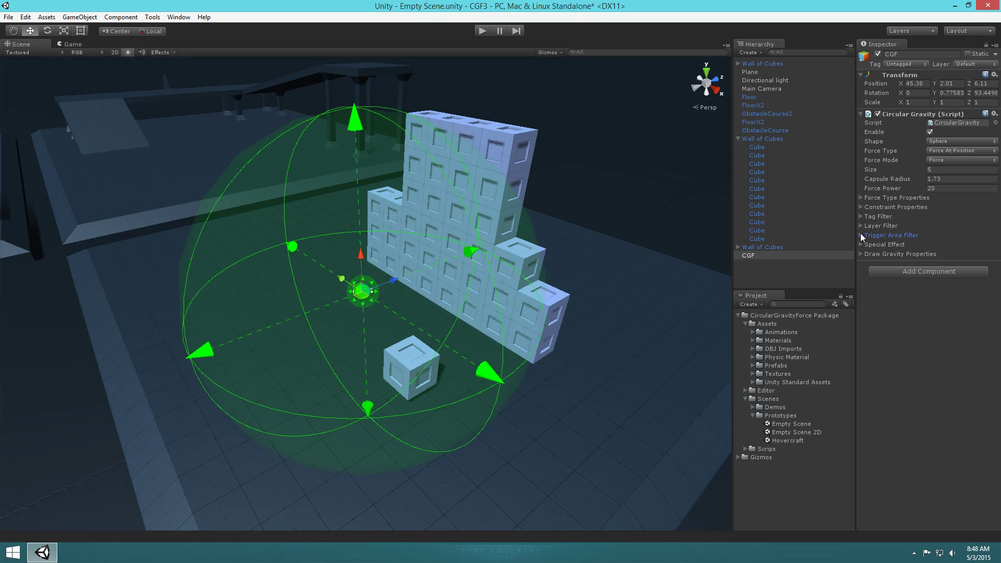
left_click(777, 281)
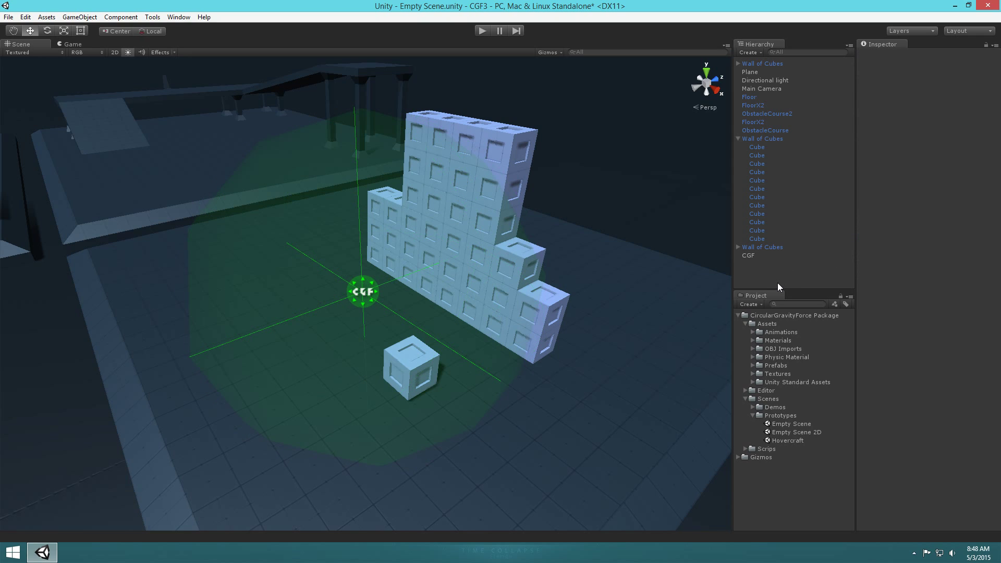
right_click_drag(629, 281, 612, 257)
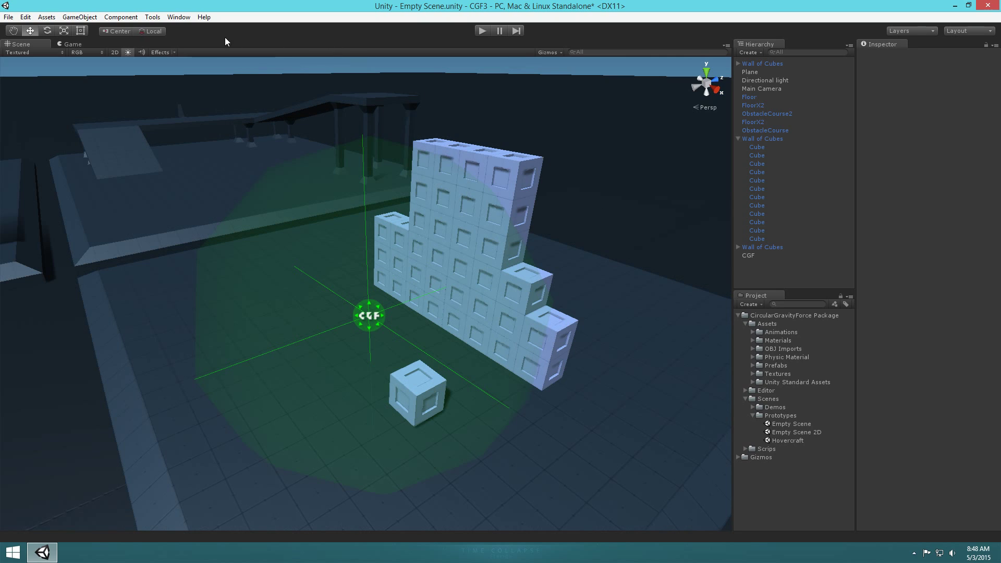
left_click(369, 318)
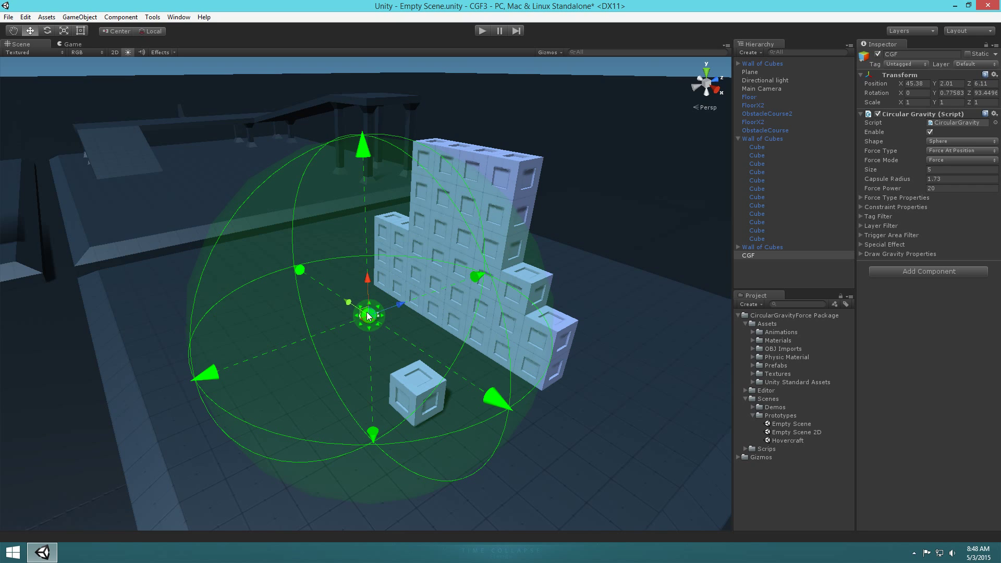
mouse_move(369, 316)
left_mouse_down()
mouse_move(358, 259)
mouse_move(333, 246)
mouse_move(346, 300)
mouse_move(369, 310)
left_mouse_up()
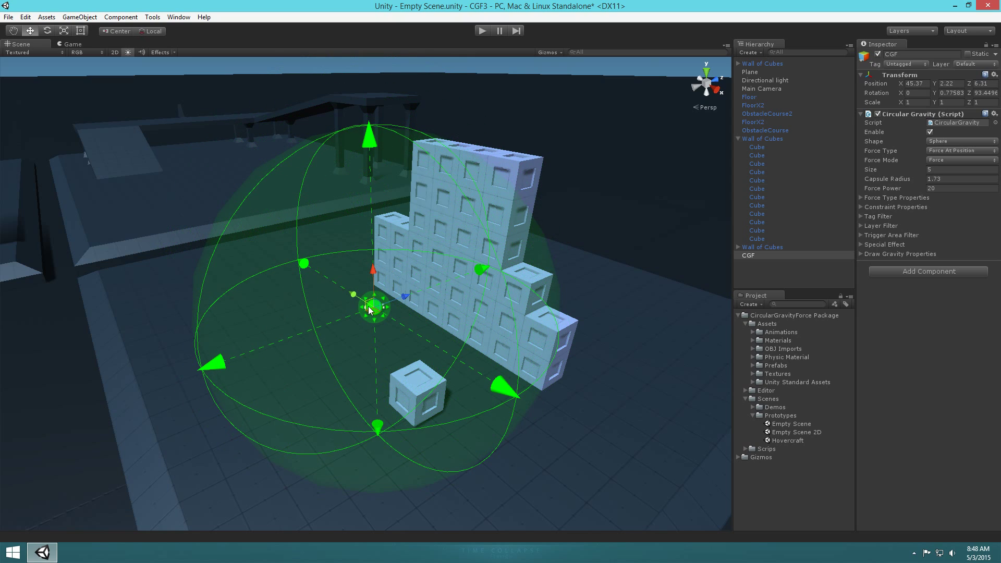
key("Delete")
Step: Create a 3D sphere CGF with Key Controls at the wall of cubes using the CGF 3 Wizard and move it in front of the wall
left_click(428, 269)
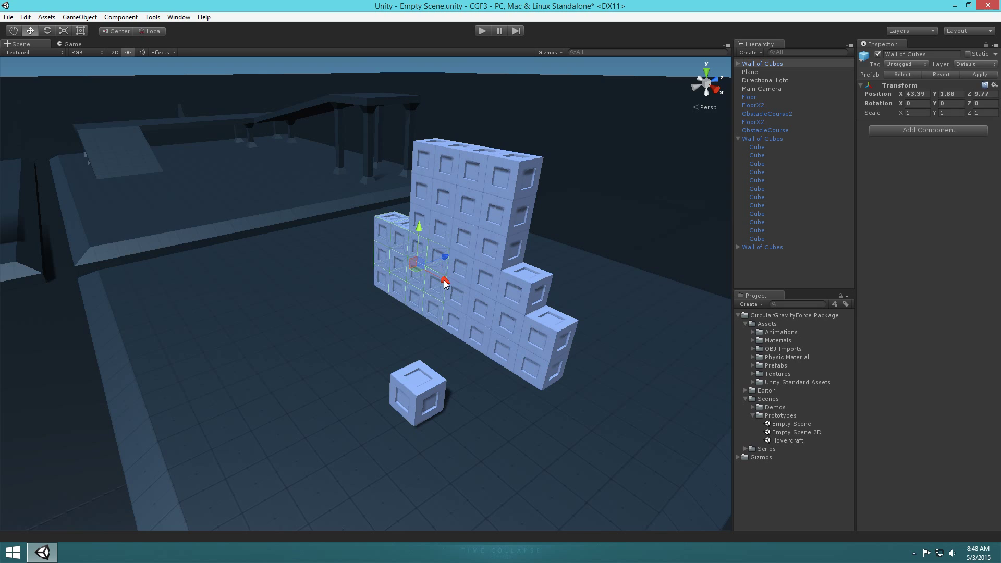
key("f")
scroll(459, 340, "down", 8)
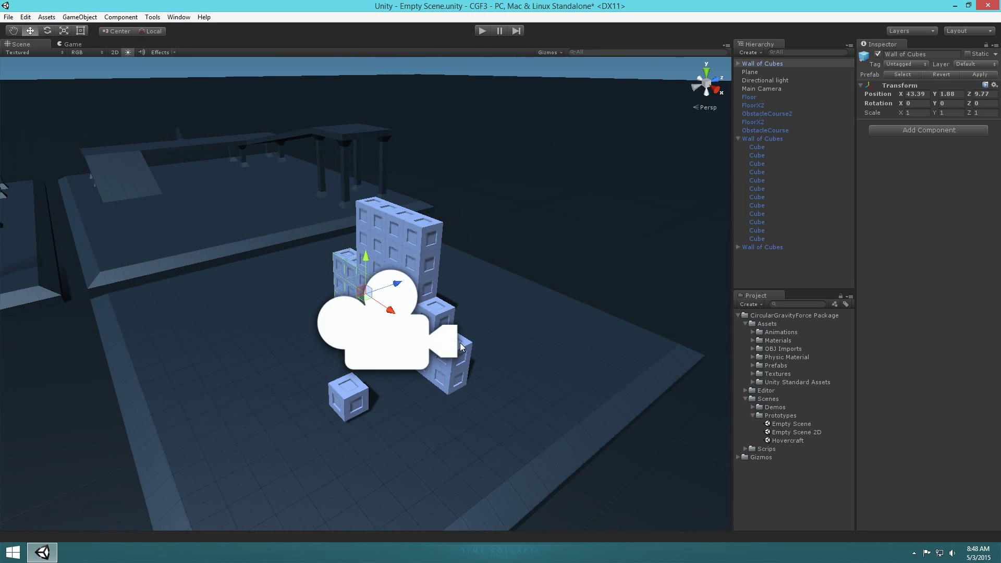
scroll(459, 340, "up", 3)
left_click_drag(341, 347, 384, 369, "alt")
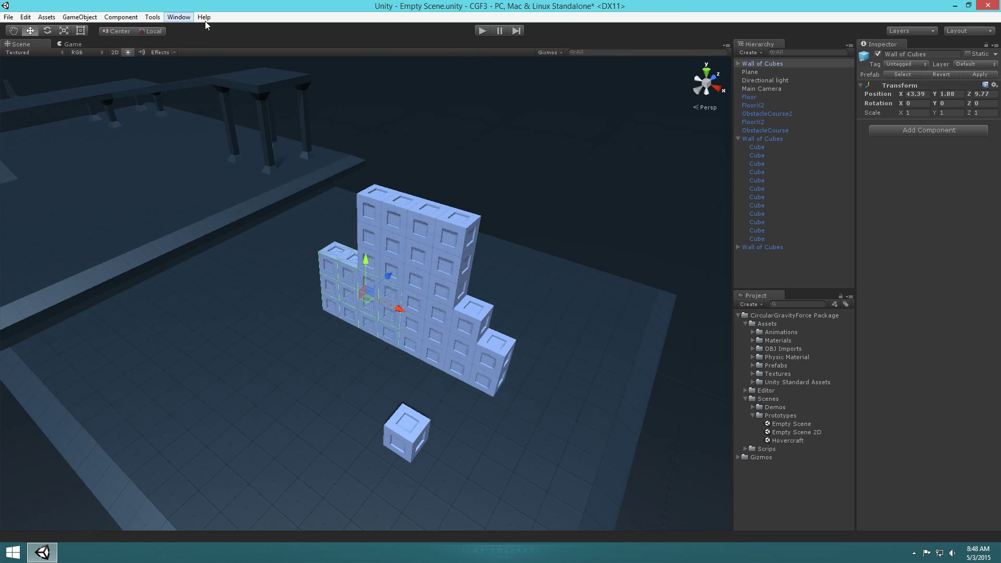
left_click(152, 18)
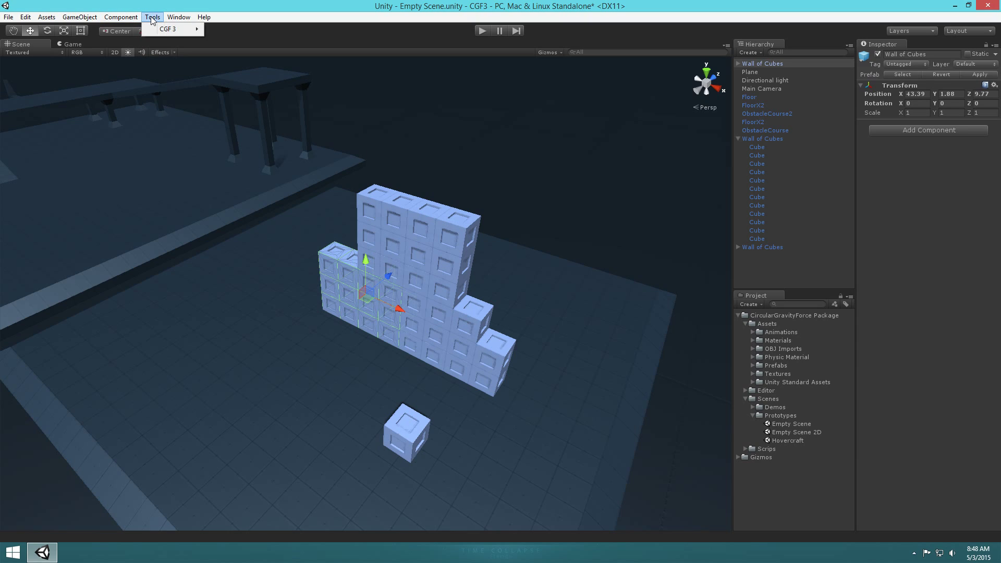
mouse_move(176, 32)
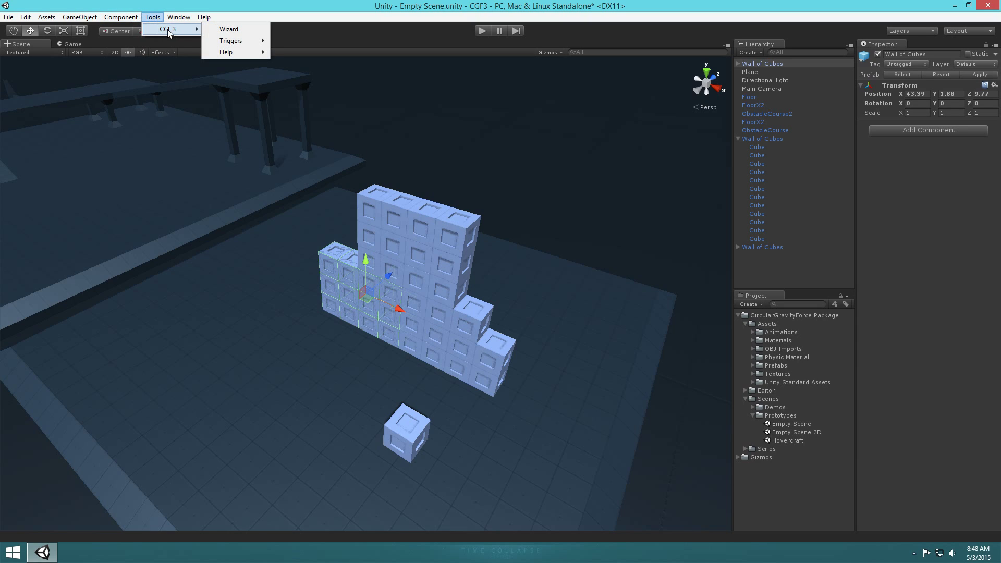
left_click(248, 30)
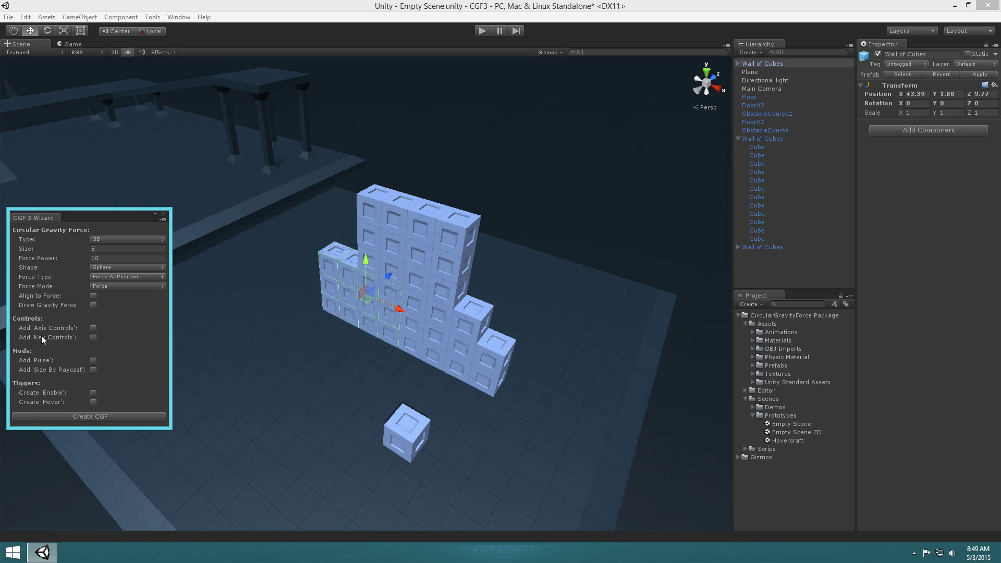
left_click(93, 337)
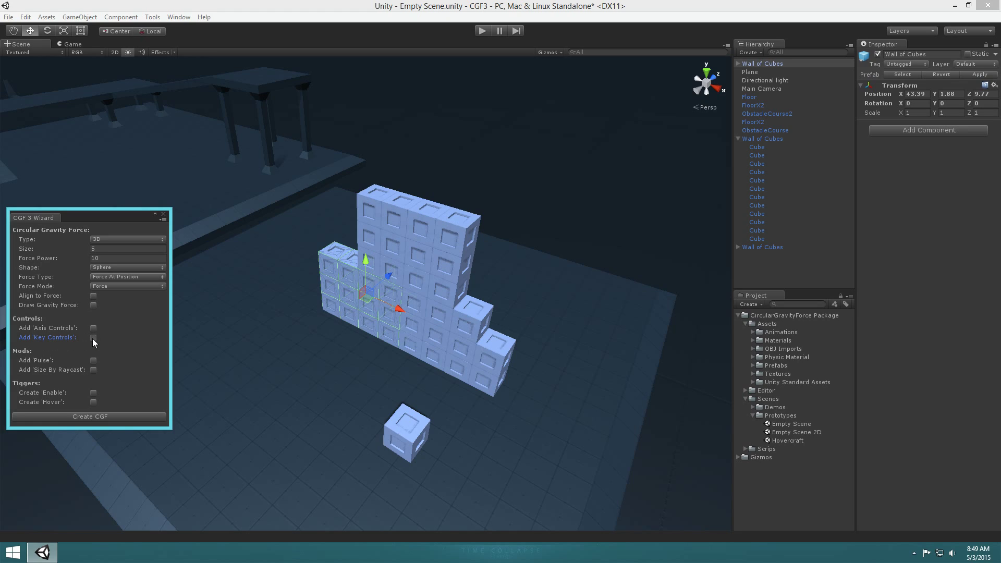
left_click(105, 419)
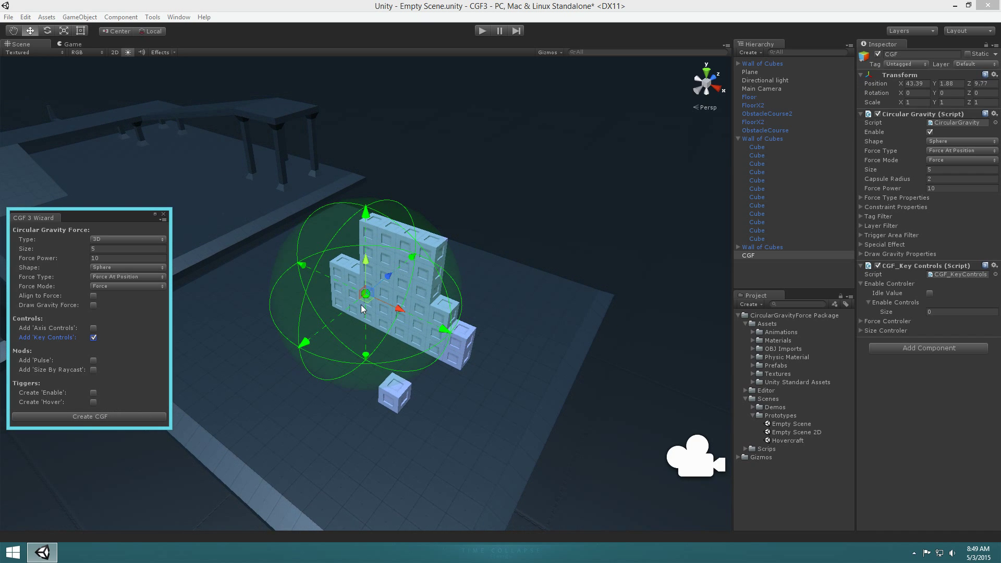
left_click_drag(368, 313, 384, 327)
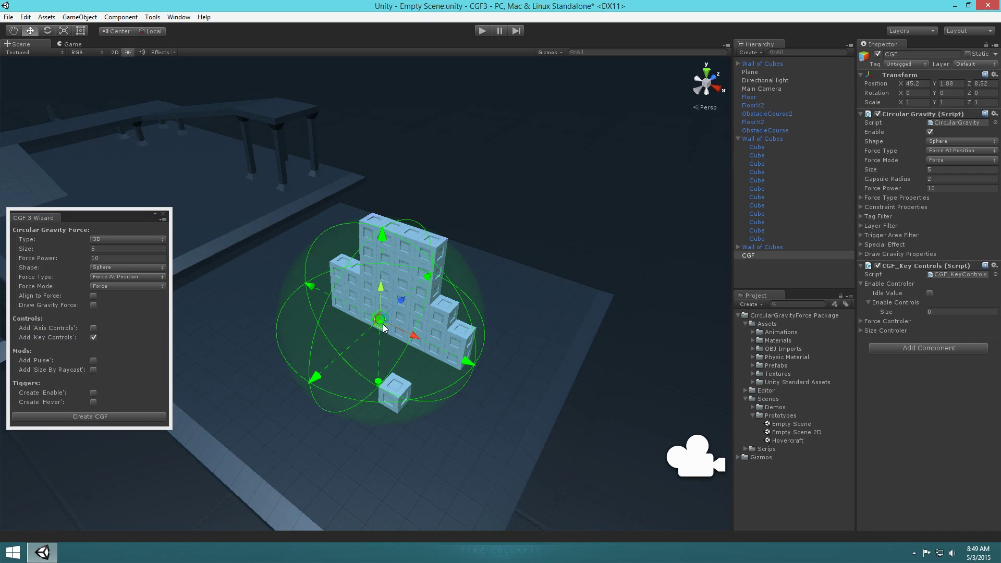
left_click(163, 214)
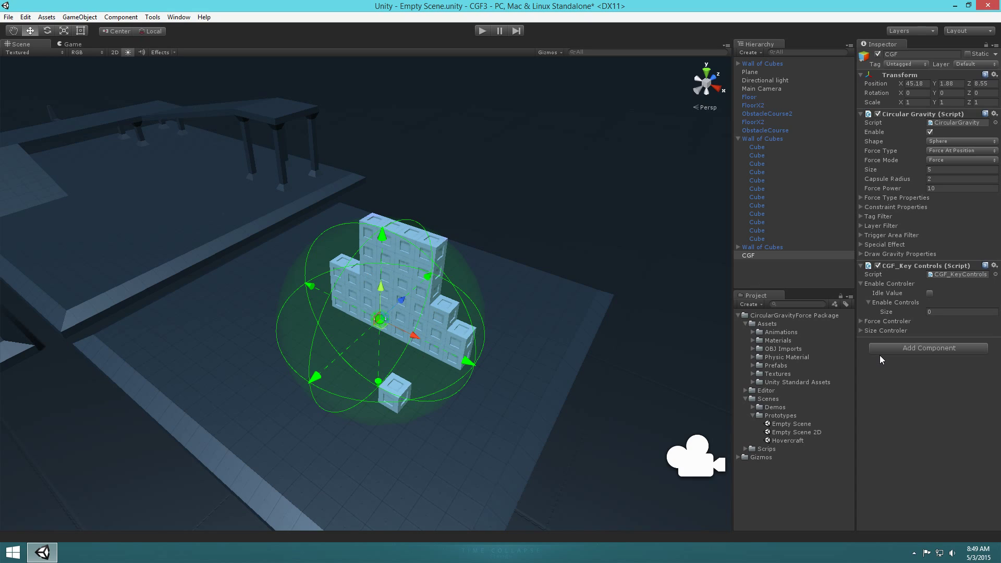
Step: Examine the Enable, Force and Size controller sections of the CGF's Key Controls script
left_click(869, 303)
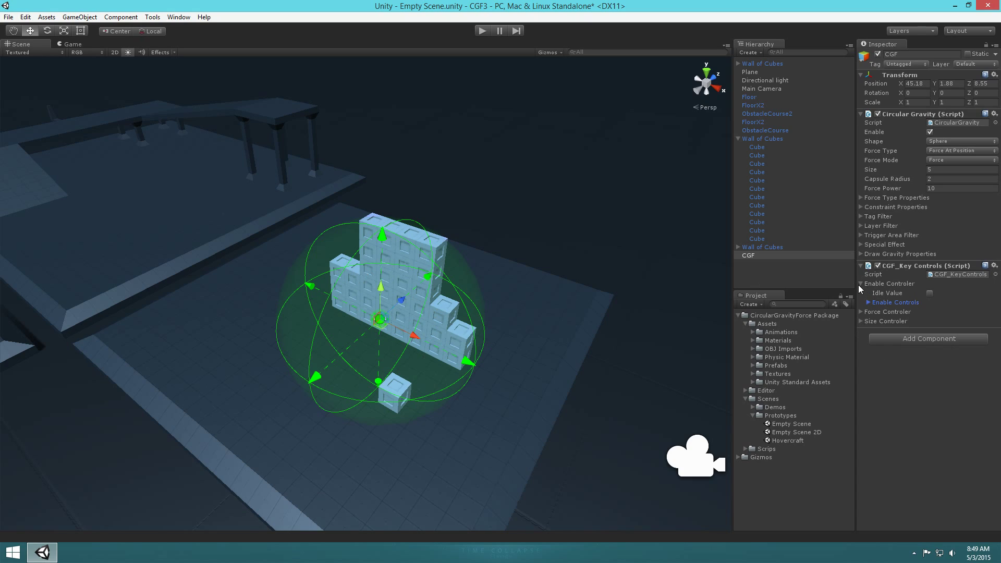
left_click(860, 283)
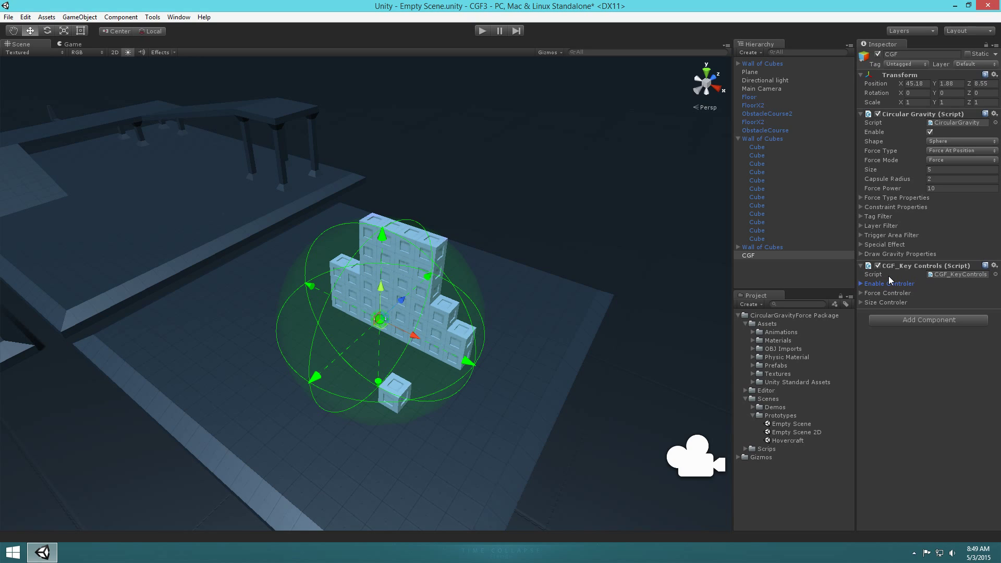
left_click(861, 293)
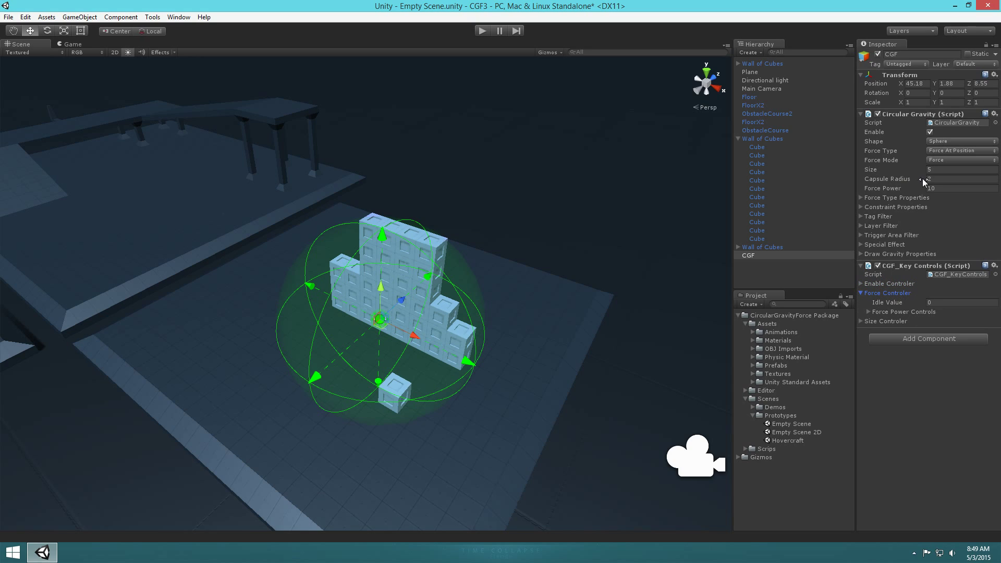
left_click(861, 294)
left_click(863, 304)
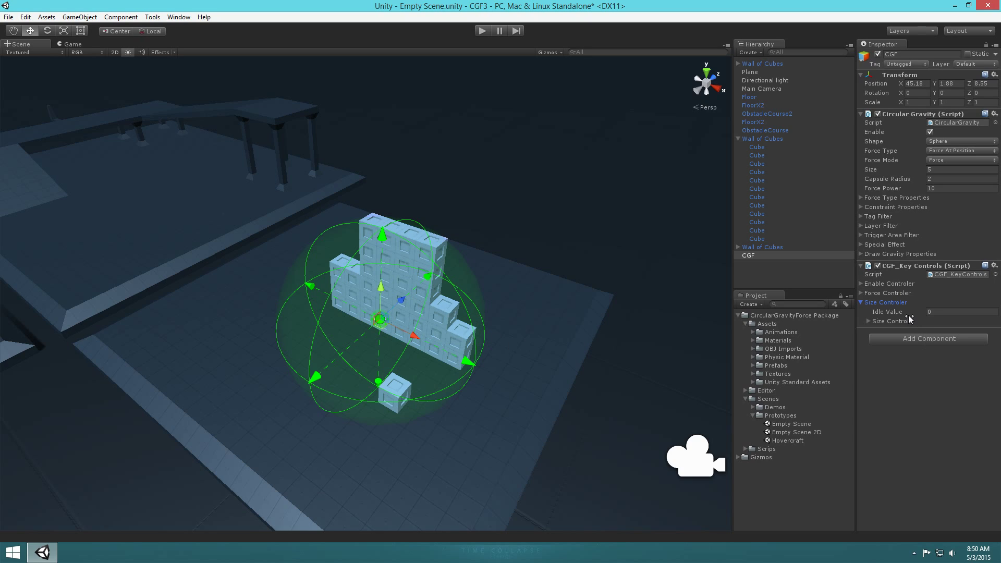
left_click(861, 303)
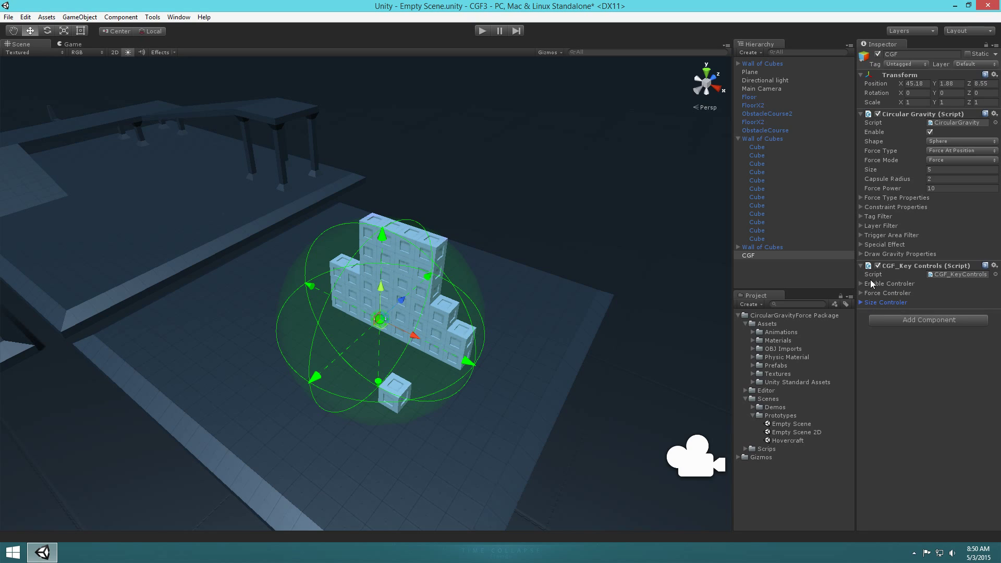
Step: Set the size of the Force Power Controls list in the CGF's Force Controler to 1
left_click(883, 293)
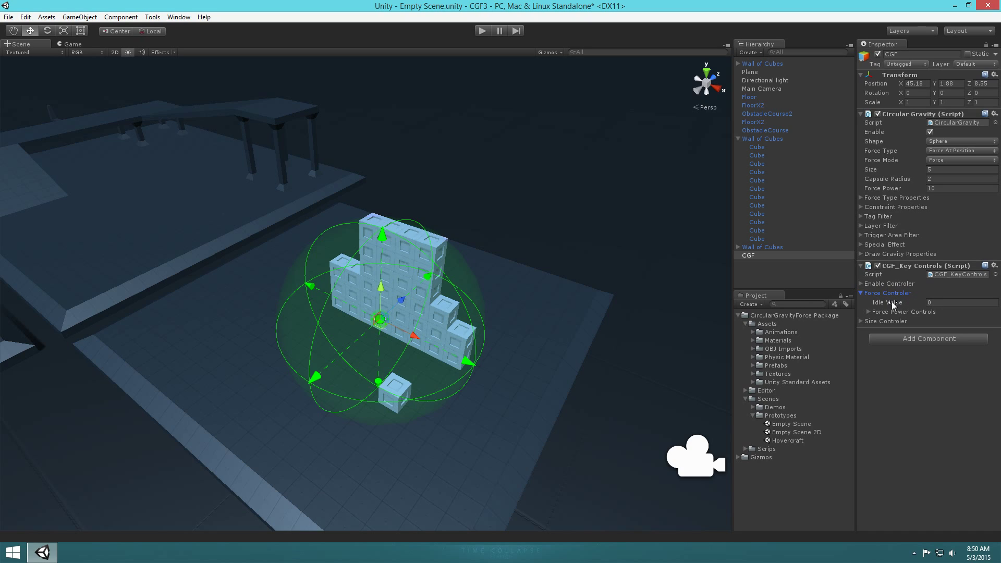
left_click(938, 302)
left_click(871, 312)
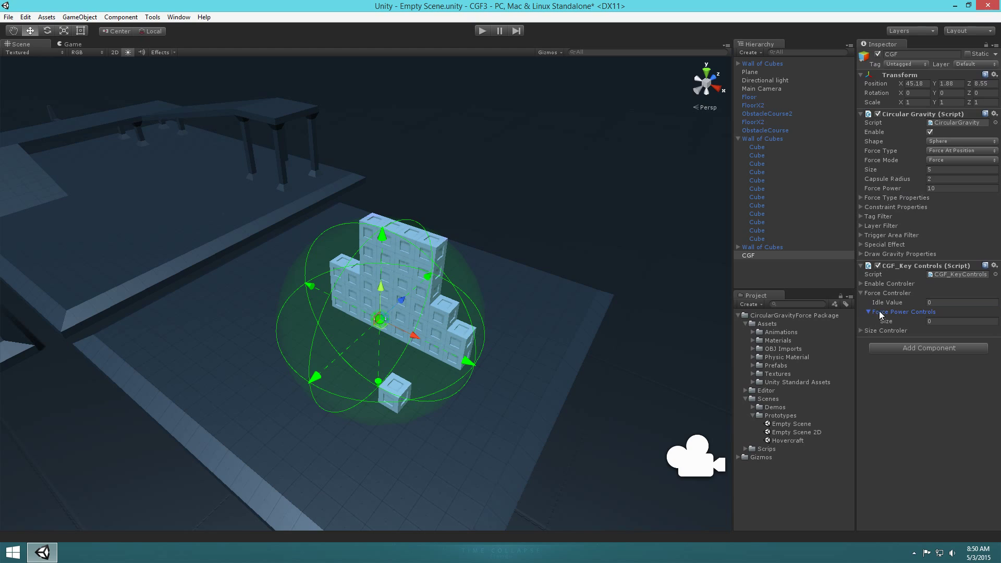
left_click(939, 322)
type("1")
key("Return")
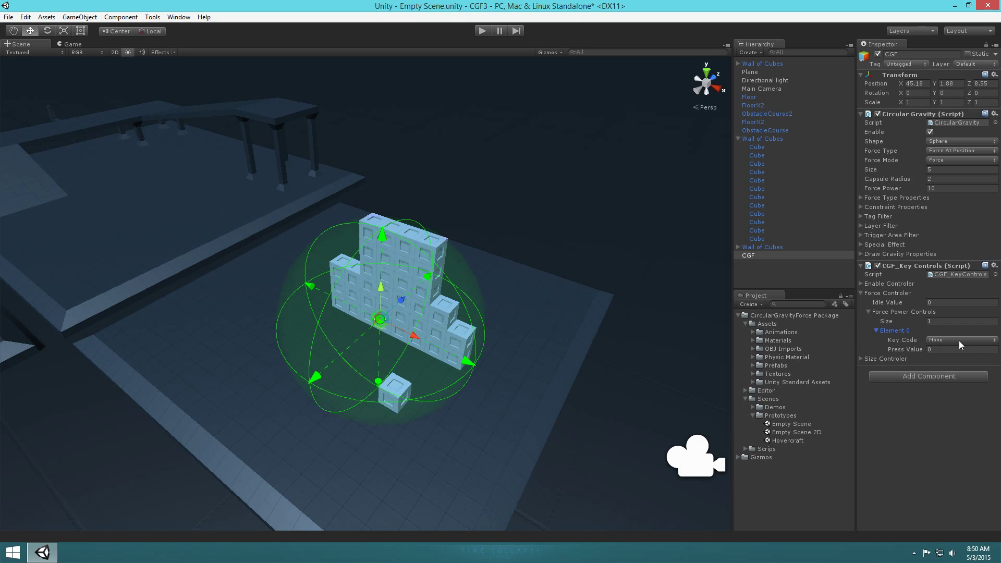
Step: Set Element 0 of the Force Power Controls to Key Code Space with a Press Value of 30
left_click(958, 340)
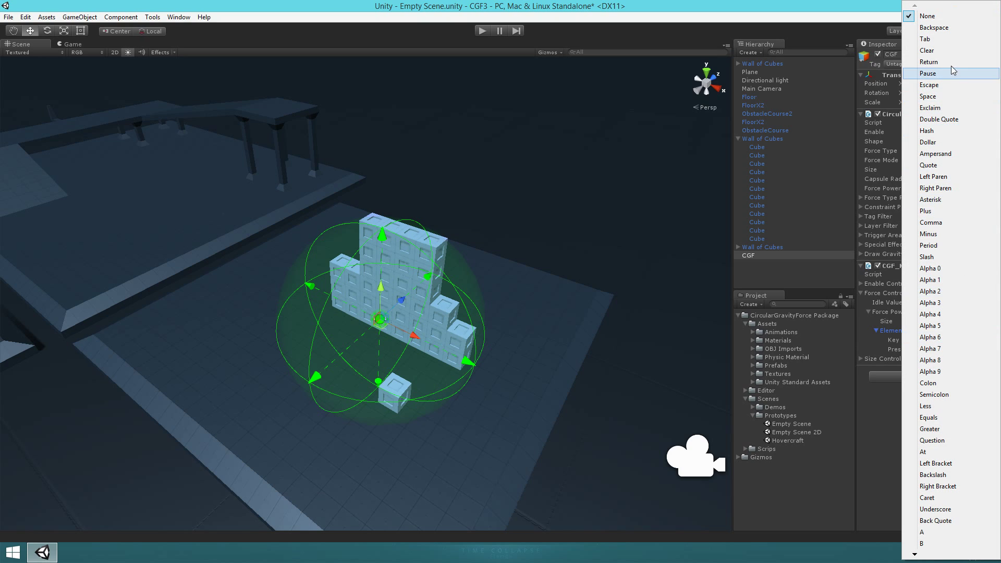
left_click(928, 97)
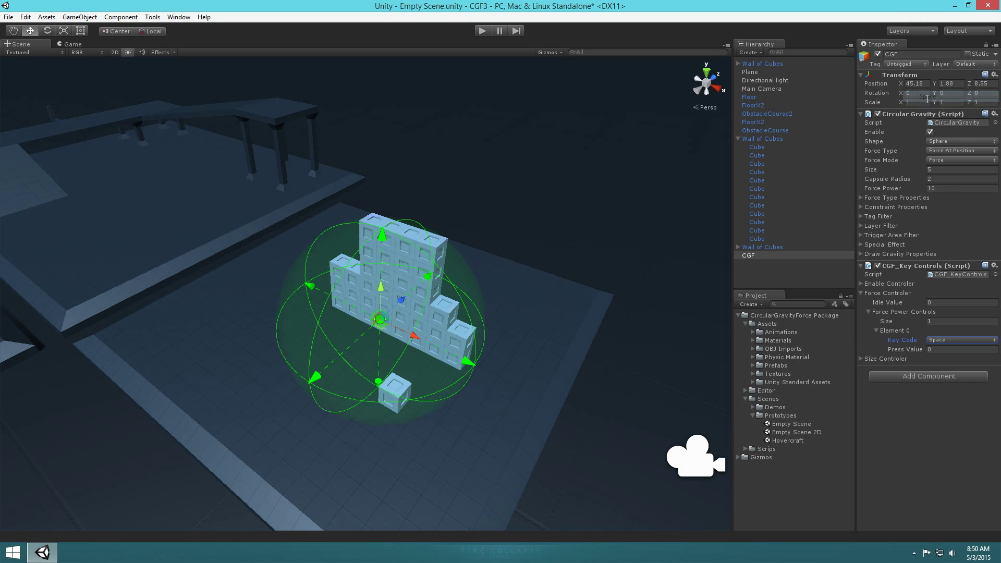
left_click(943, 351)
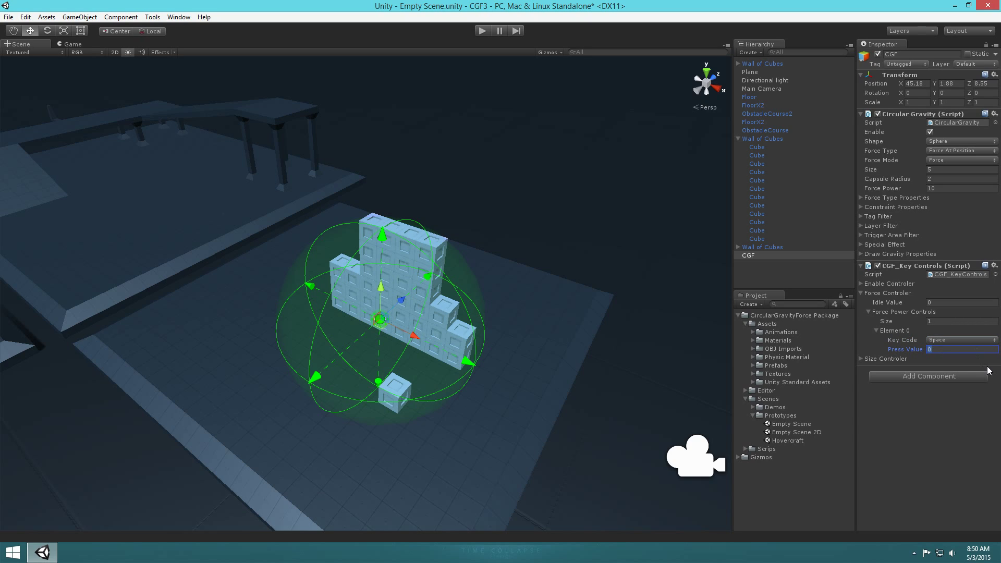
type("30")
Step: Align the Main Camera with a closer Scene view of the CGF and the cube wall
left_click_drag(687, 287, 602, 283, "alt")
scroll(599, 283, "up", 3)
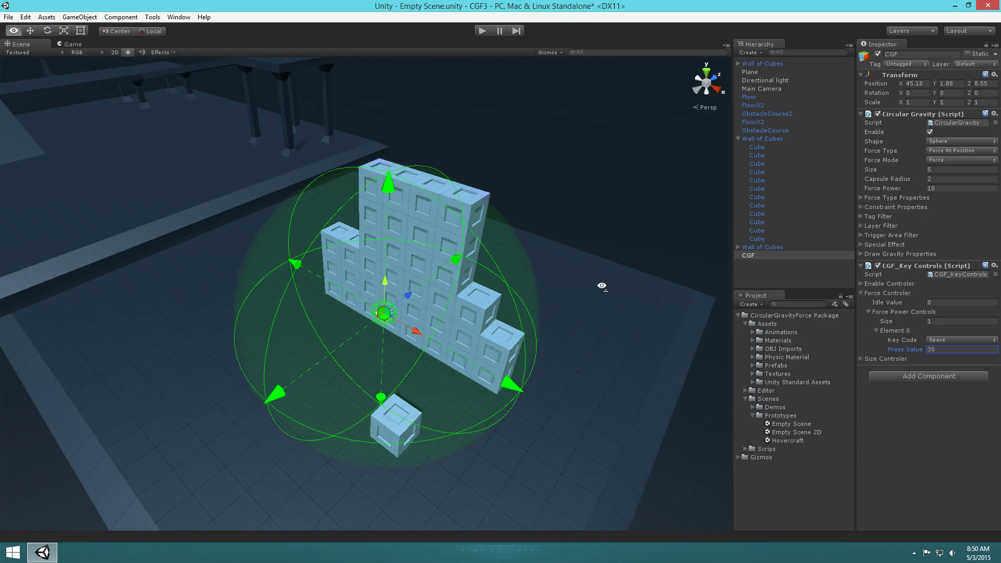
left_click(762, 88)
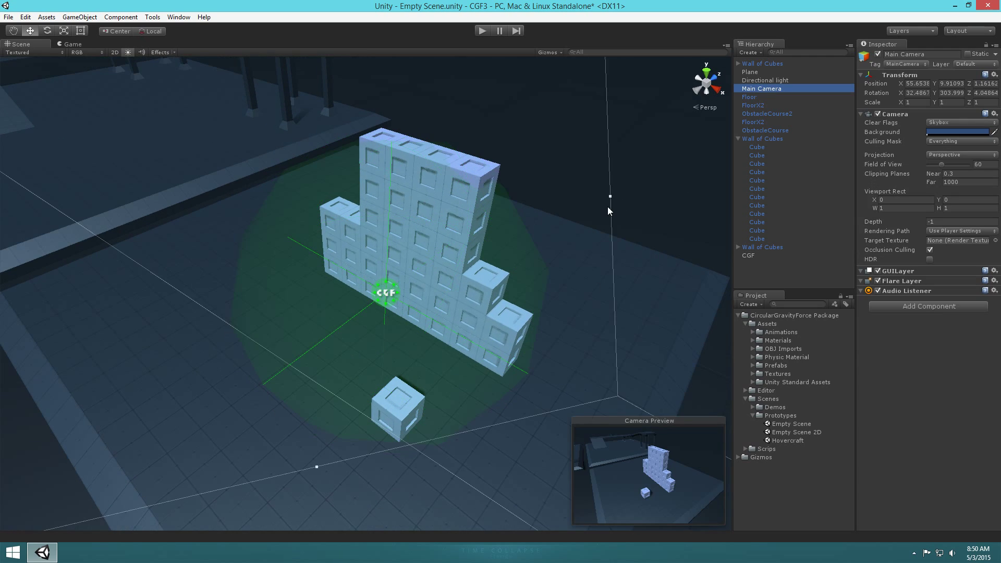
Step: Run the simulation and inspect the CGF's properties during play
left_click(483, 31)
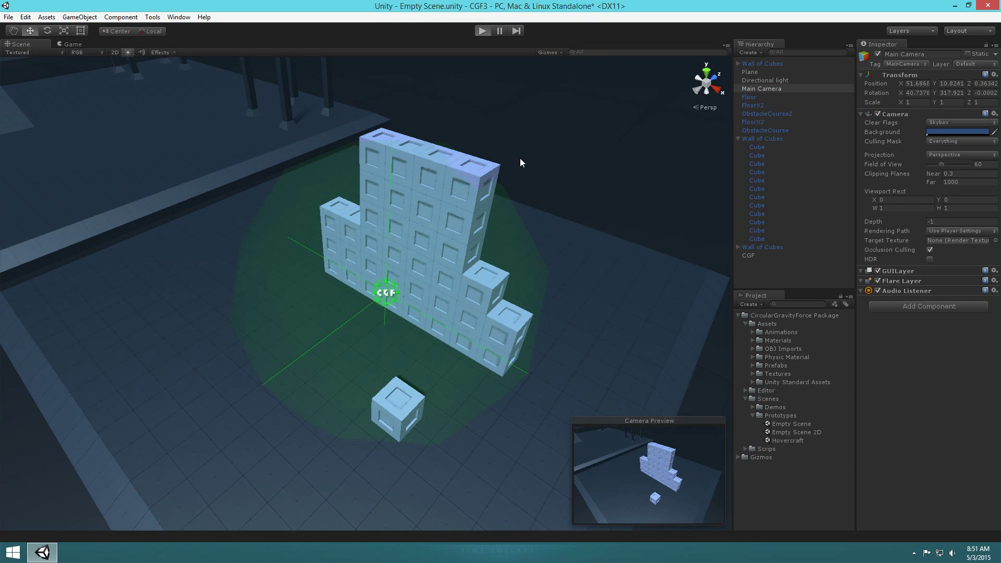
left_click(784, 274)
left_click(738, 140)
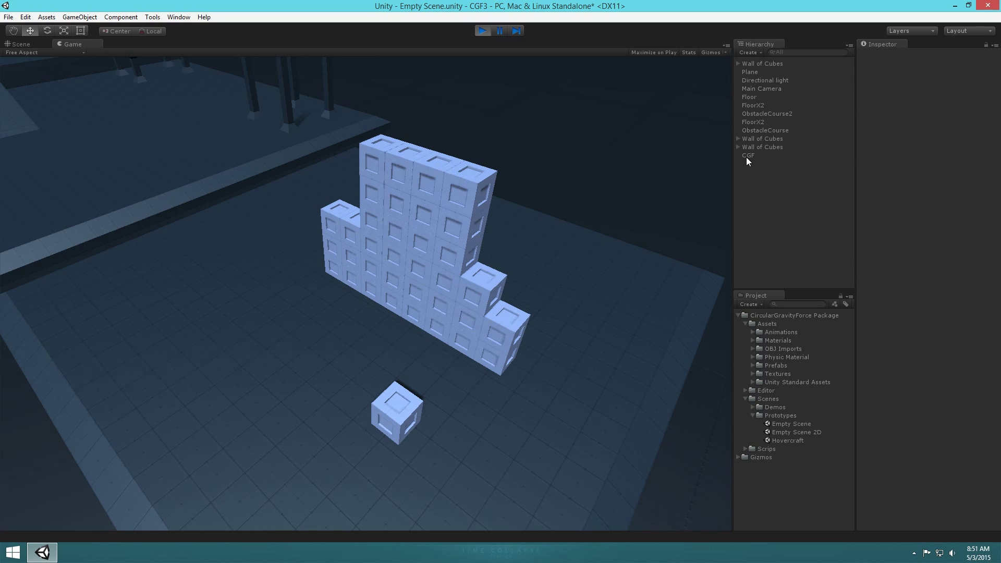
left_click(746, 155)
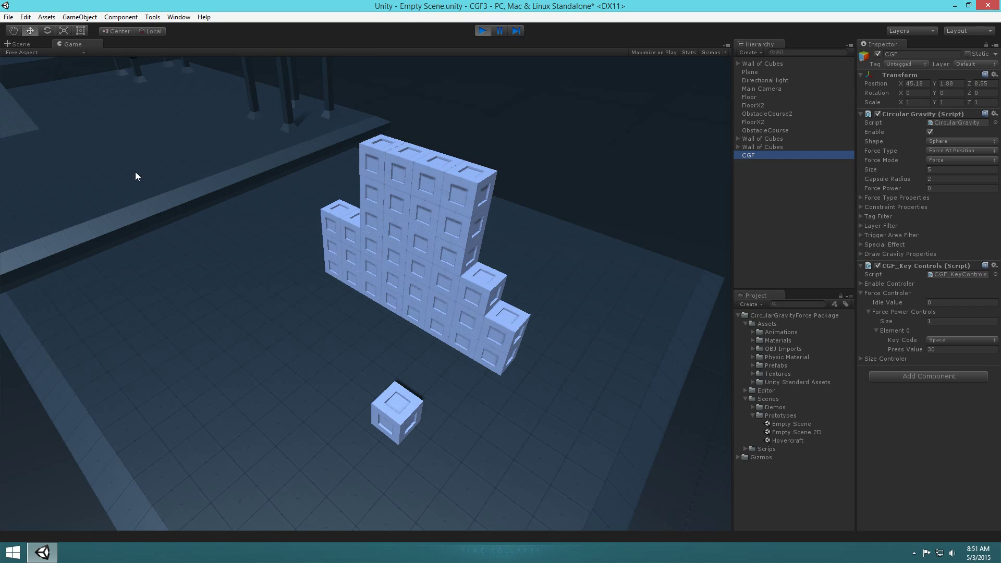
Step: Deselect the CGF and turn on gizmos in the Game view
left_click(801, 248)
left_click(711, 52)
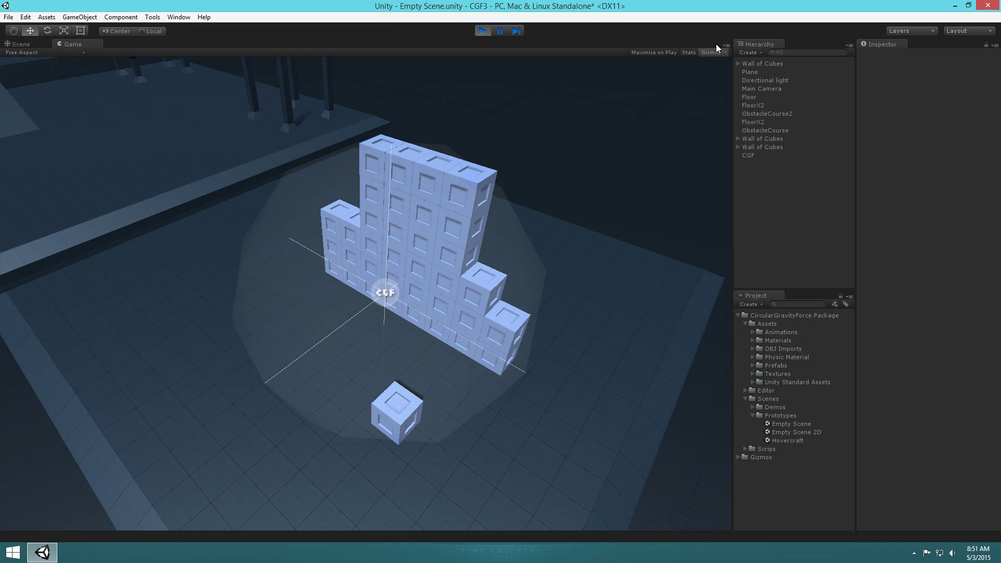
left_click(711, 52)
left_click(710, 52)
left_click(711, 52)
left_click(711, 53)
Step: Test the CGF's Space force control on the cube wall in the running Game view
left_click(749, 155)
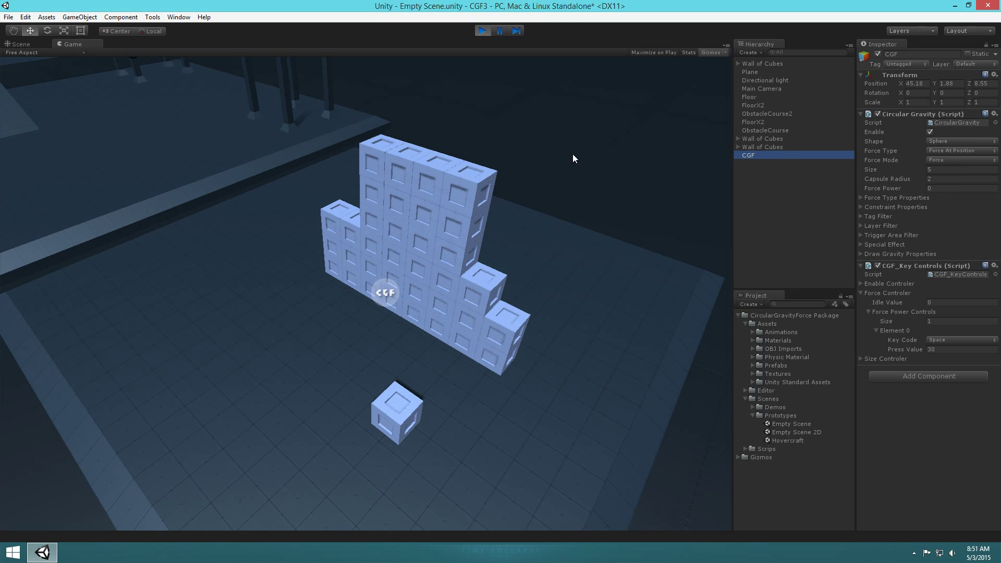
left_click(382, 292)
key("space")
left_click(793, 185)
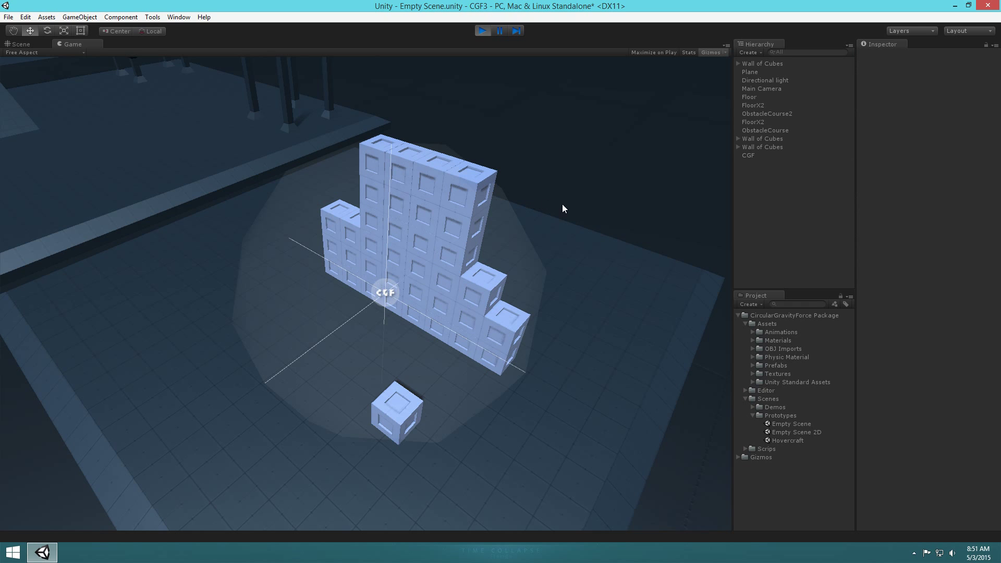
left_click(540, 295)
left_click(540, 295)
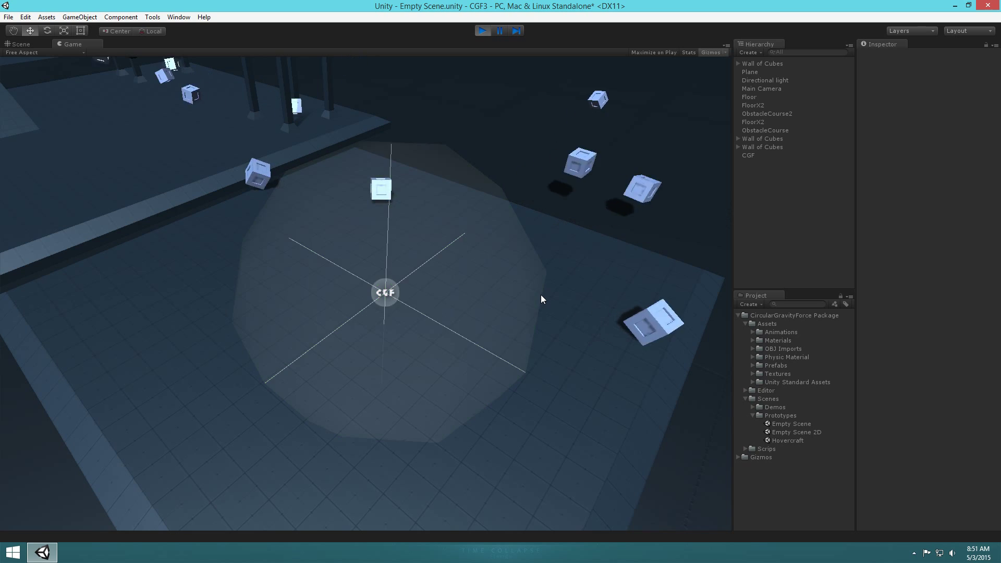
Step: Trigger the CGF's key-controlled force repeatedly among the scattered cubes in the running Game view
left_click(541, 295)
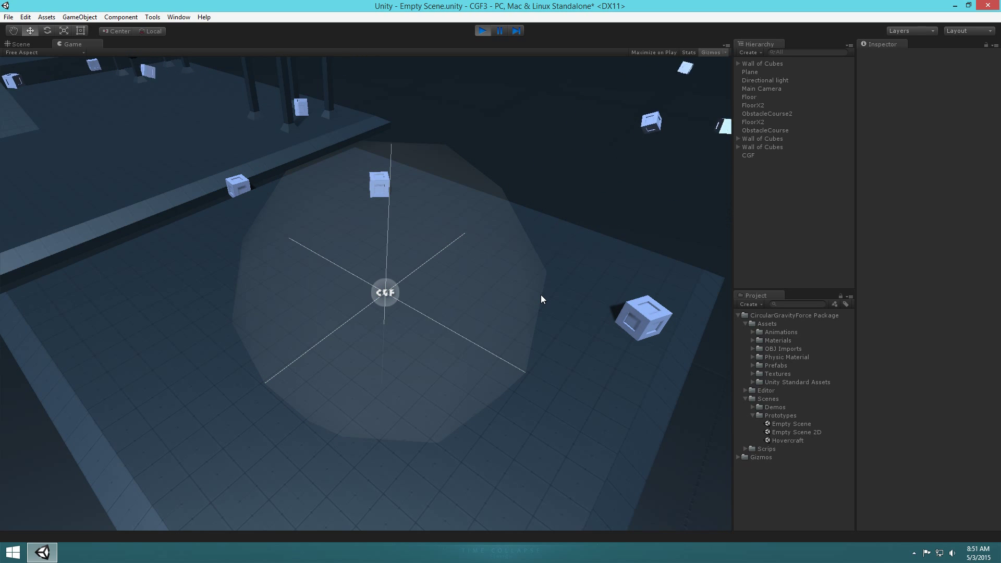
left_click(540, 295)
left_click(540, 296)
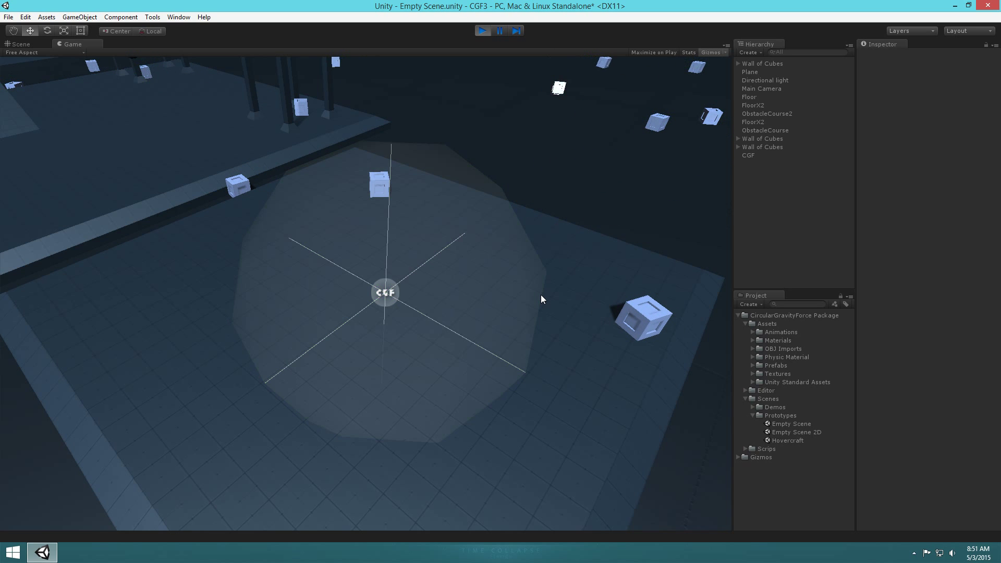
left_click(540, 295)
left_click(540, 295)
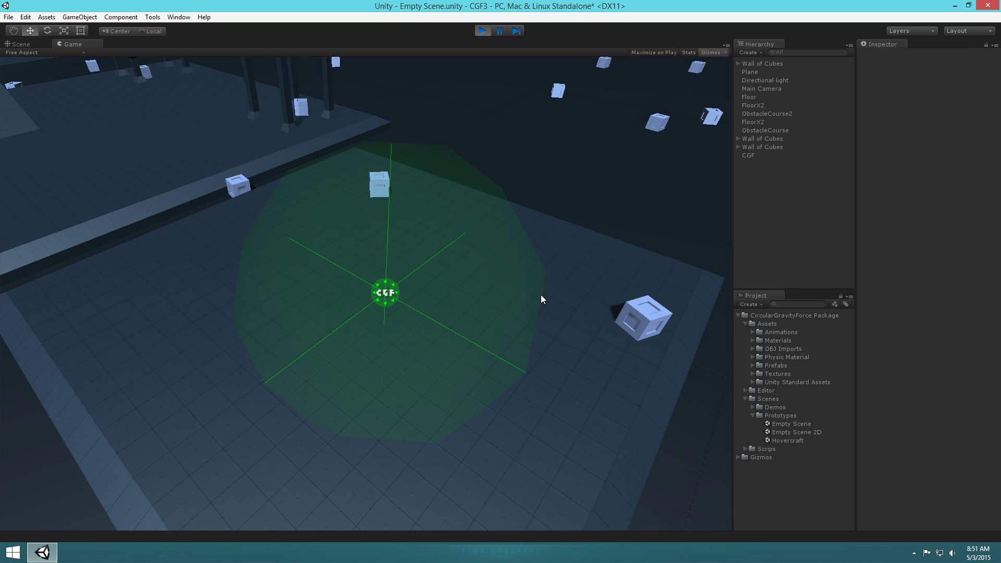
left_click(540, 295)
left_click(540, 295)
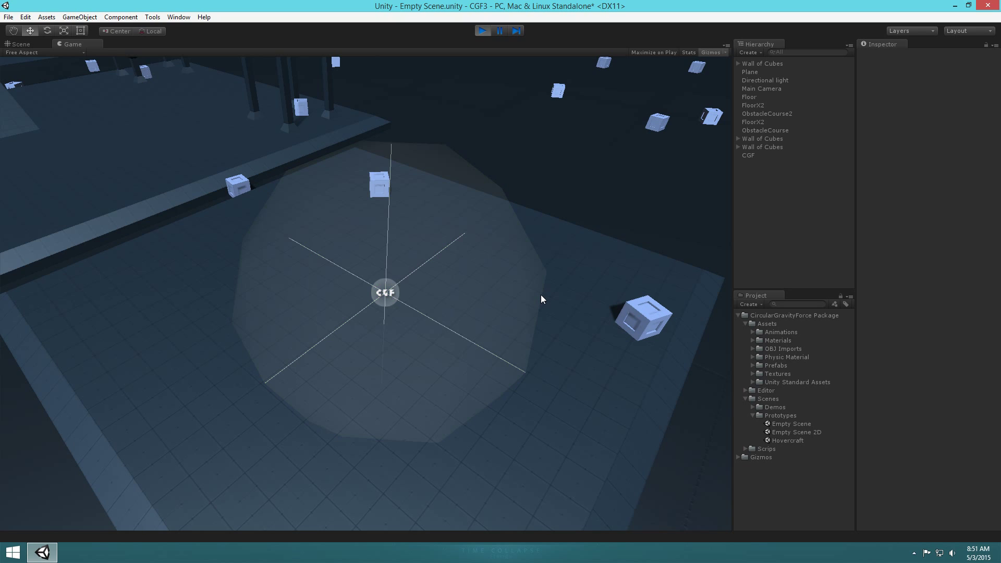
left_click(541, 295)
left_click(540, 295)
Step: Open the CGF 3 Wizard and set the circular gravity force type to 2D
left_click(160, 19)
mouse_move(170, 30)
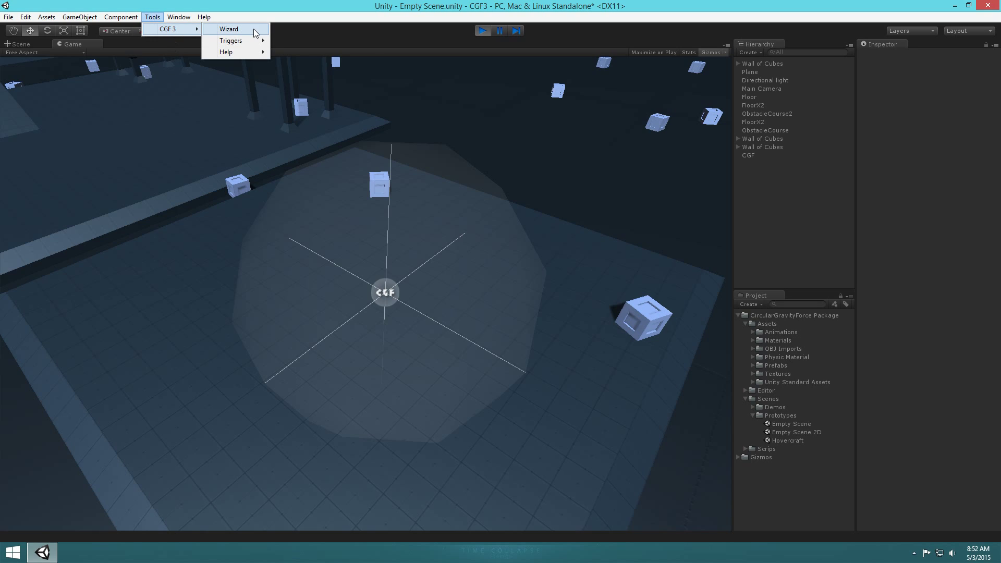
left_click(235, 30)
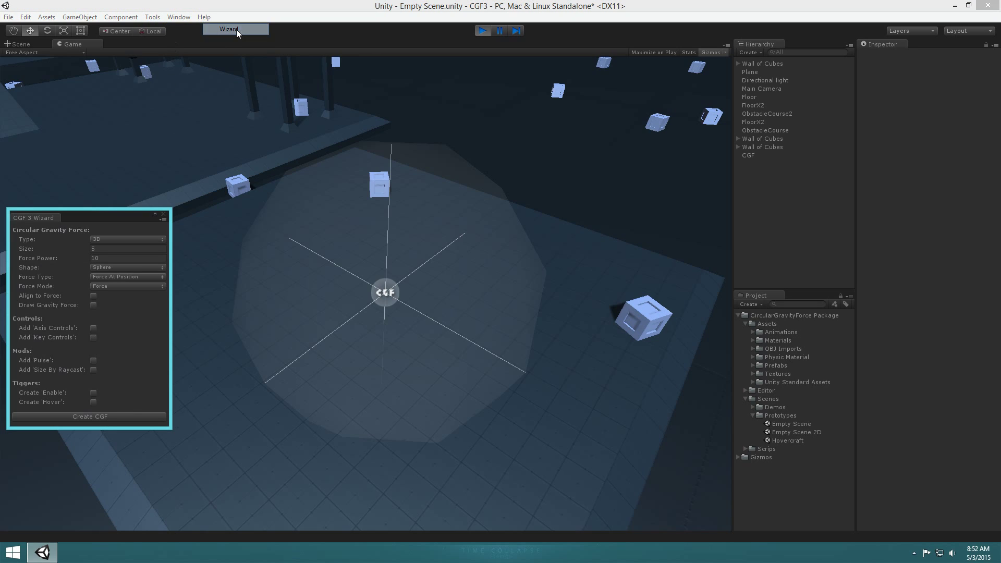
left_click(117, 239)
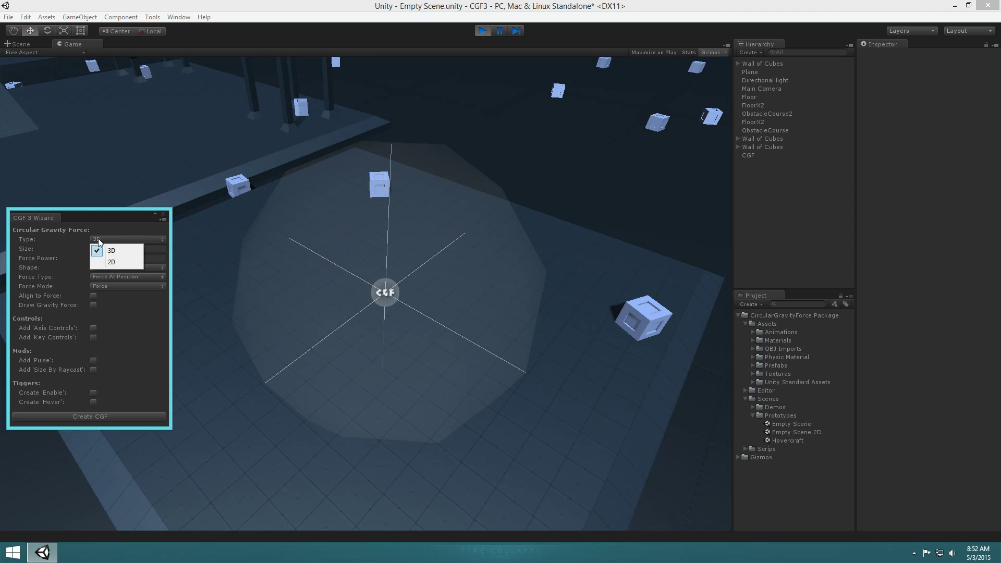
left_click(129, 262)
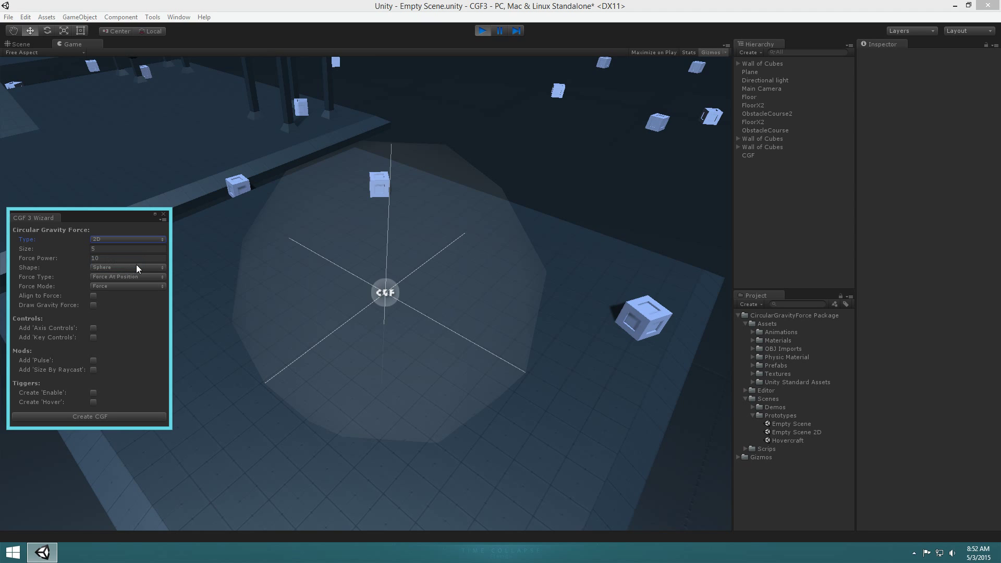
left_click(330, 258)
Step: Switch to the Scene view and stop the running simulation
left_click(23, 44)
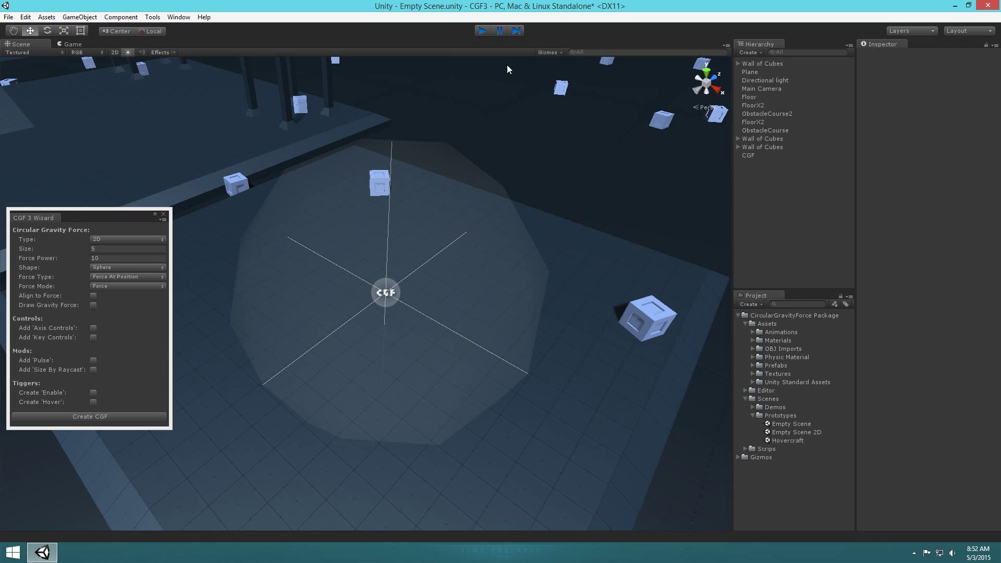
key("ctrl+p")
left_click_drag(507, 64, 408, 135, "alt")
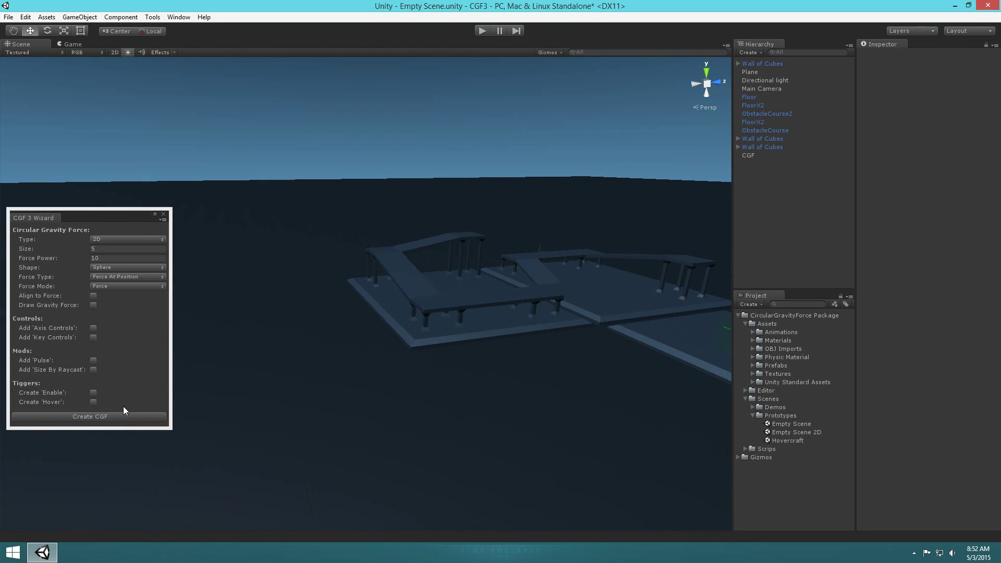
Step: Create a 2D CGF from the wizard with the Sphere shape, size 5 and force power 10
left_click(98, 238)
left_click(104, 263)
left_click(102, 416)
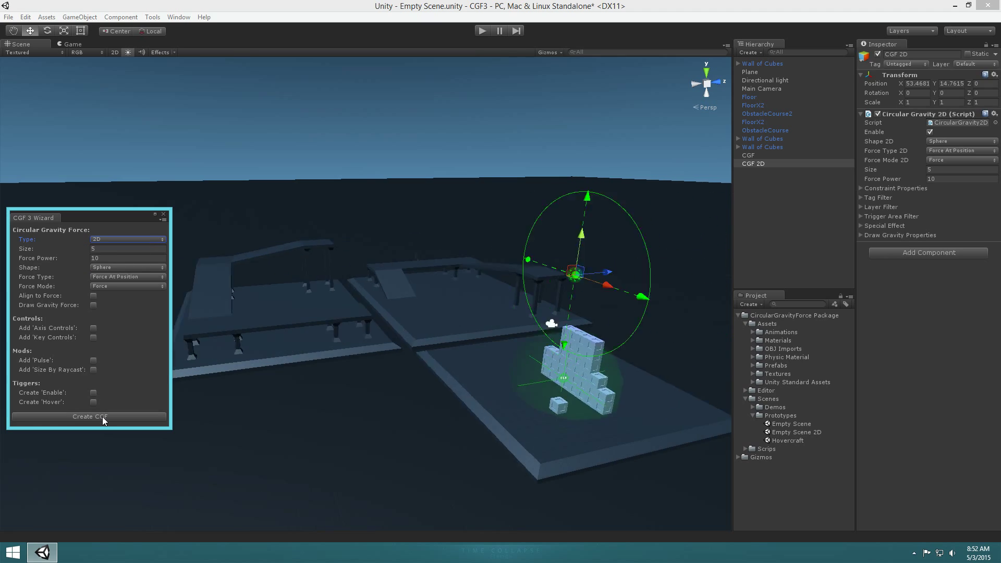
key("f")
left_click_drag(353, 345, 530, 330, "alt")
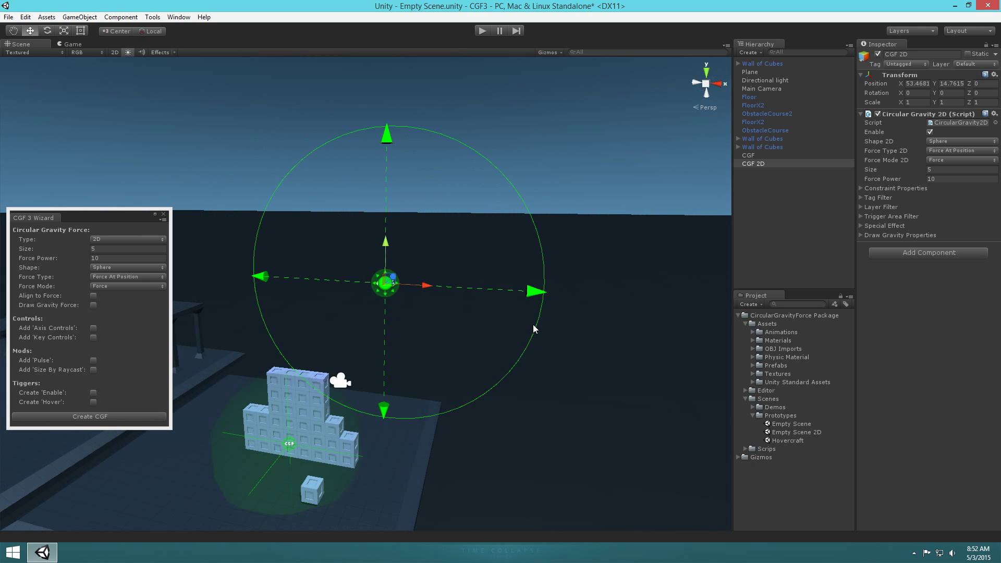